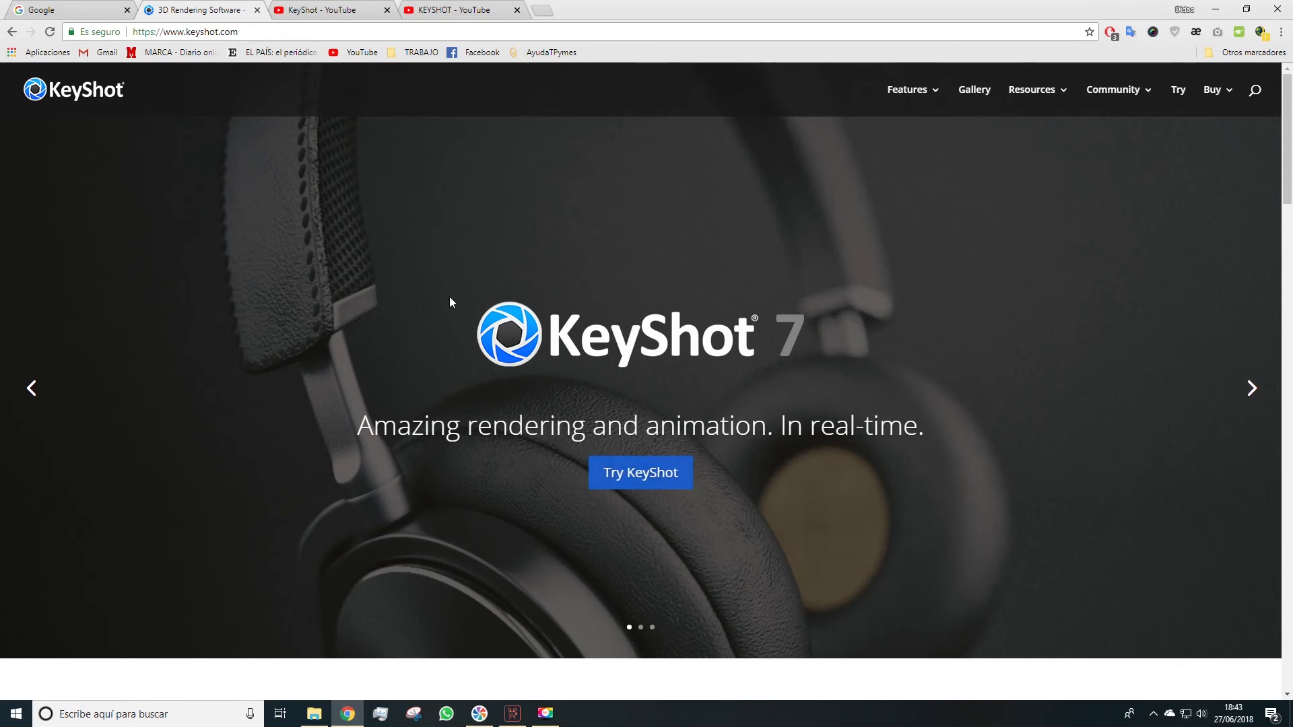
- Look through the KeyShot website's home page, including its feature overview and KeyShot Viewer sections
scroll(767, 409, "down", 12)
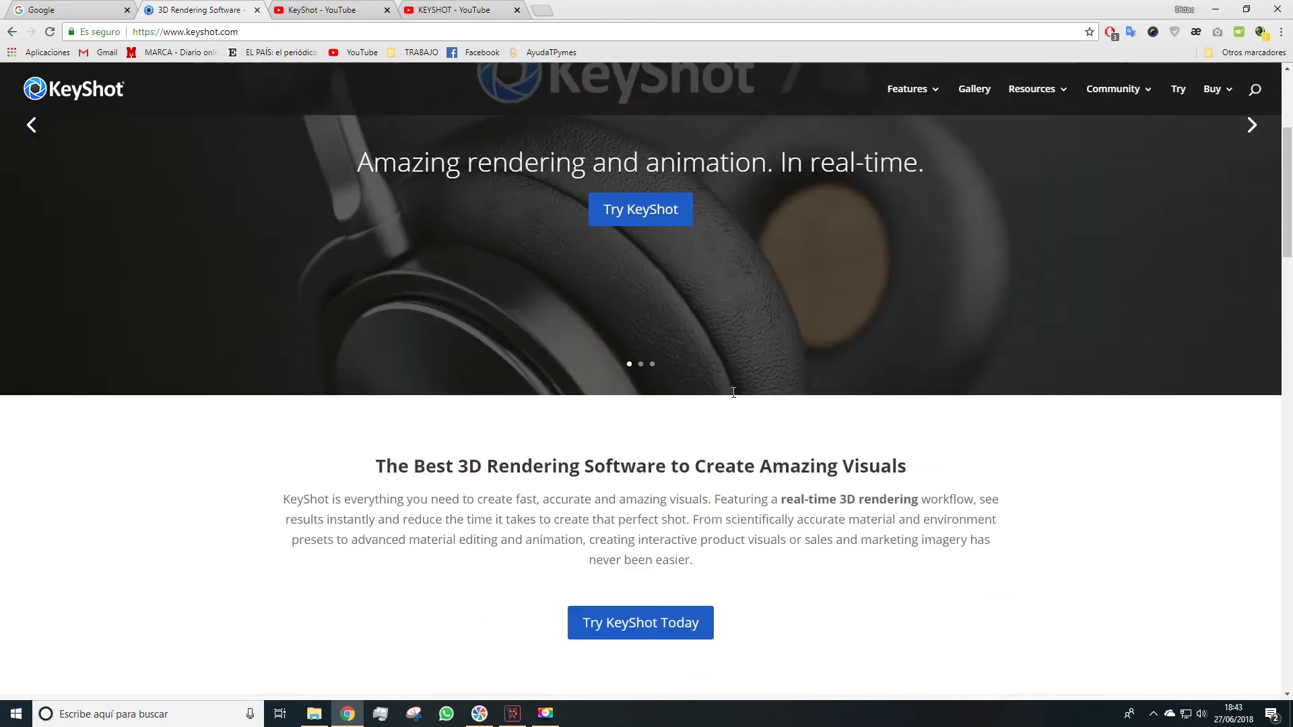
scroll(734, 398, "down", 2)
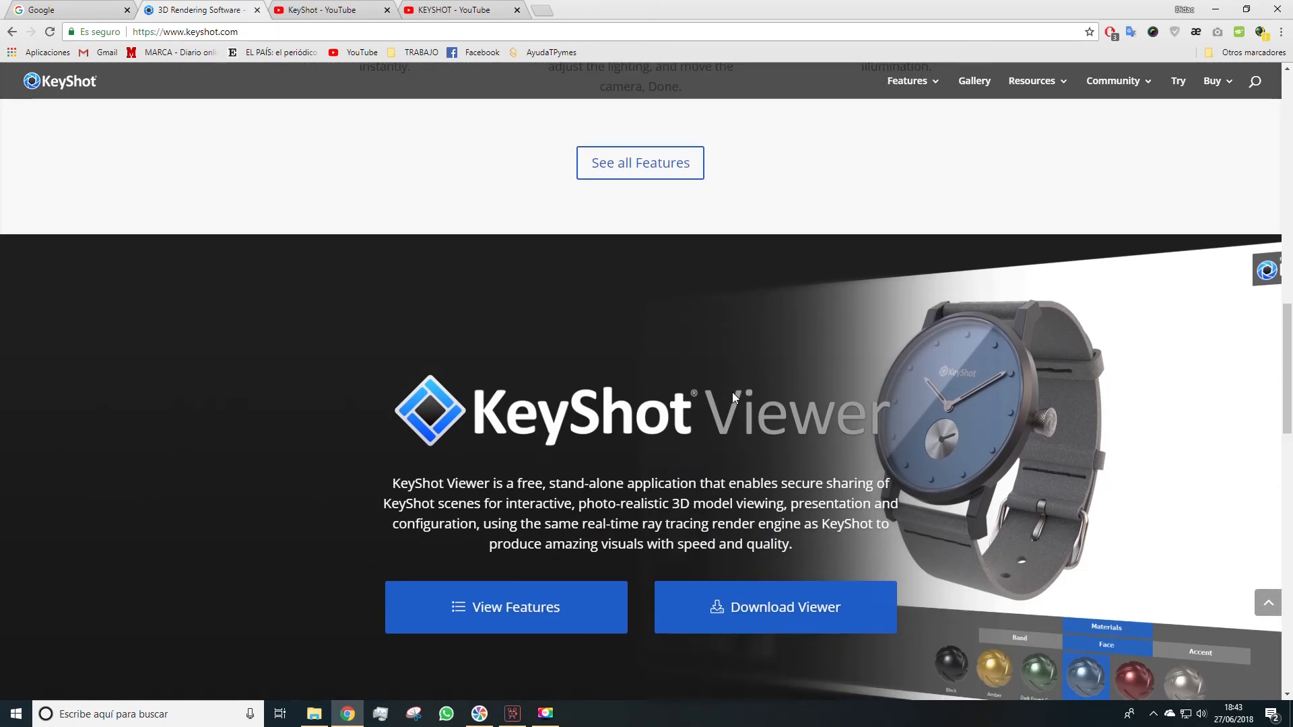
scroll(764, 384, "up", 14)
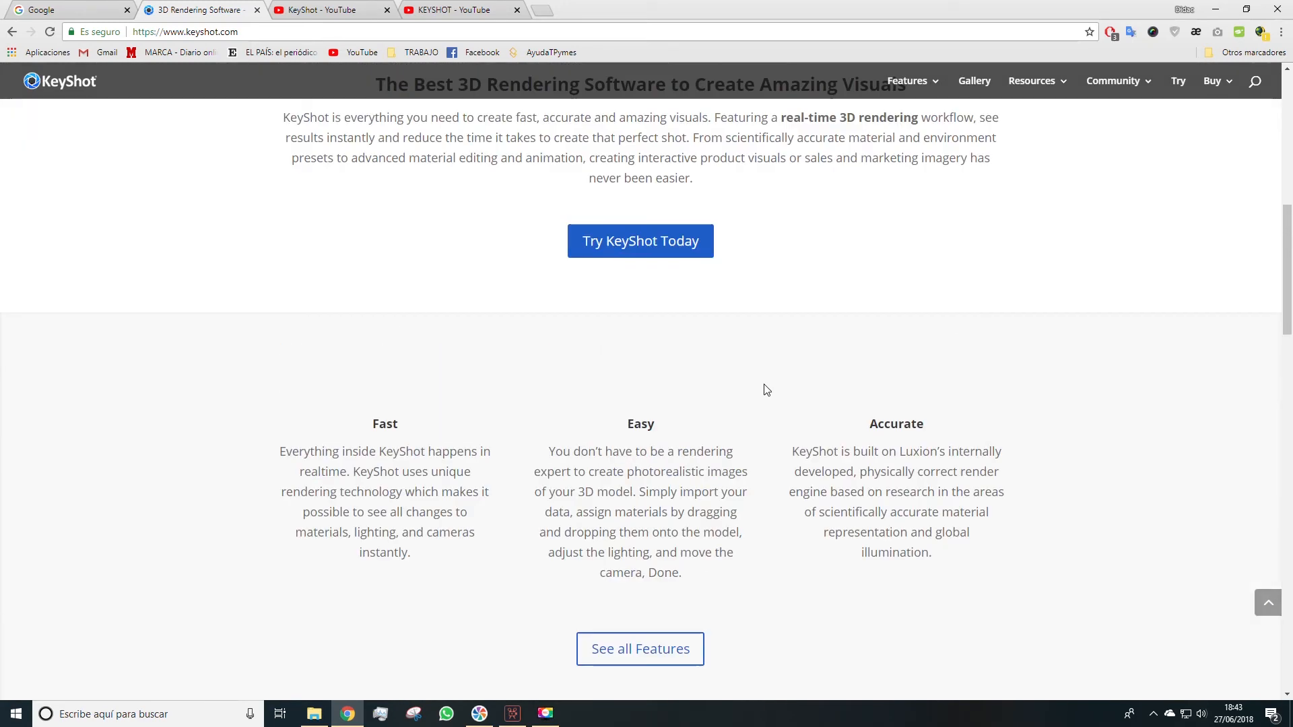
- Browse the uploaded videos on the official KeyShot YouTube channel and return to the KeyShot website
left_click(323, 10)
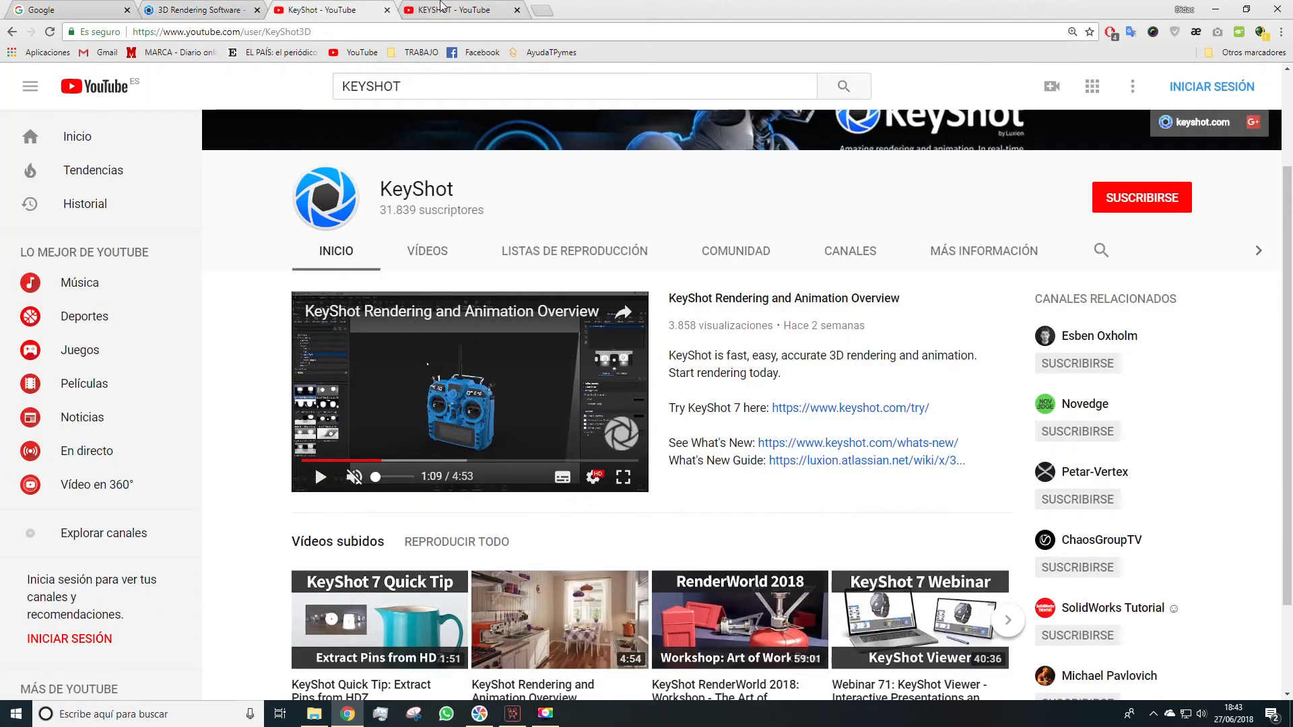
left_click(441, 10)
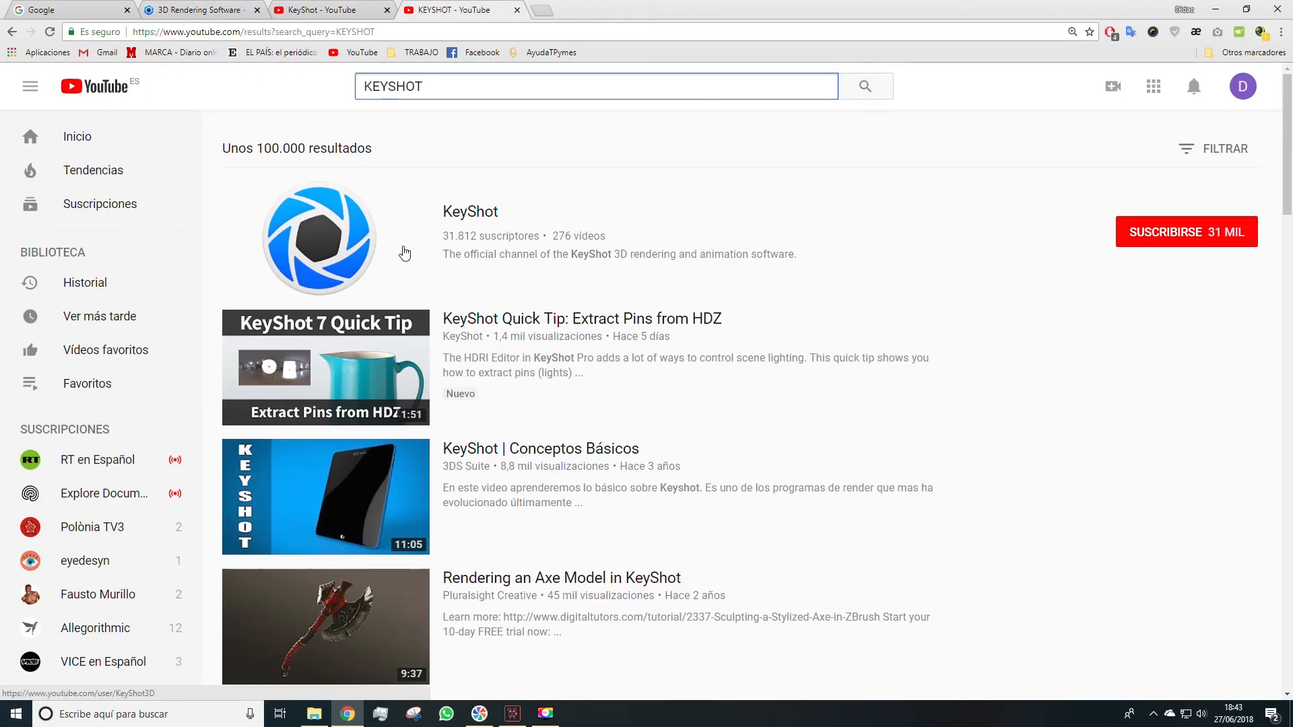
left_click(311, 9)
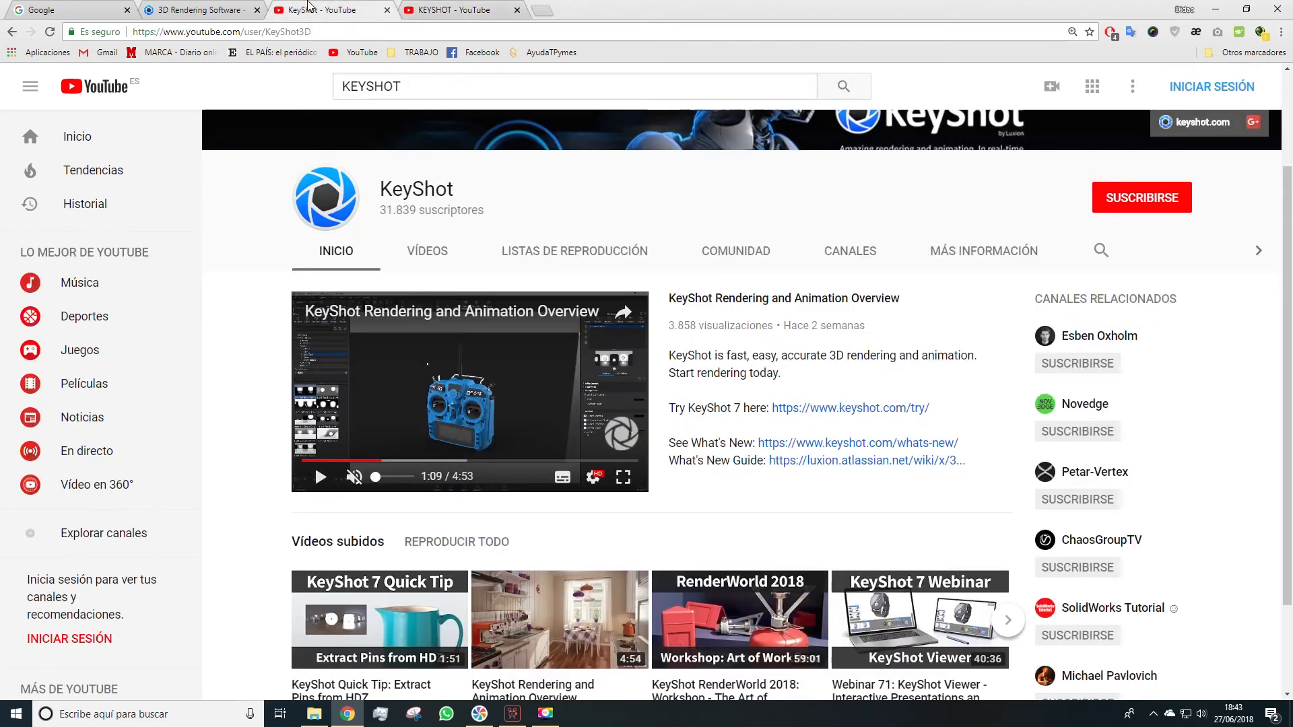
left_click(427, 250)
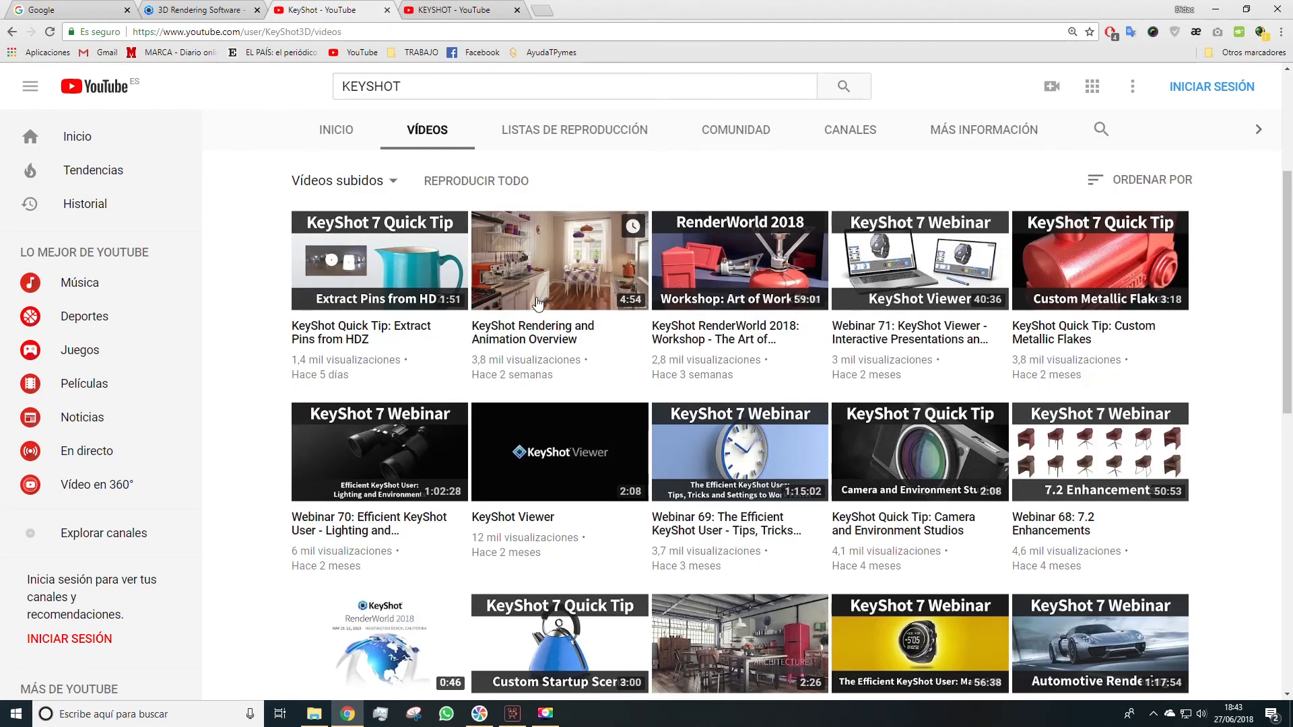
scroll(660, 357, "down", 4)
scroll(660, 356, "down", 1)
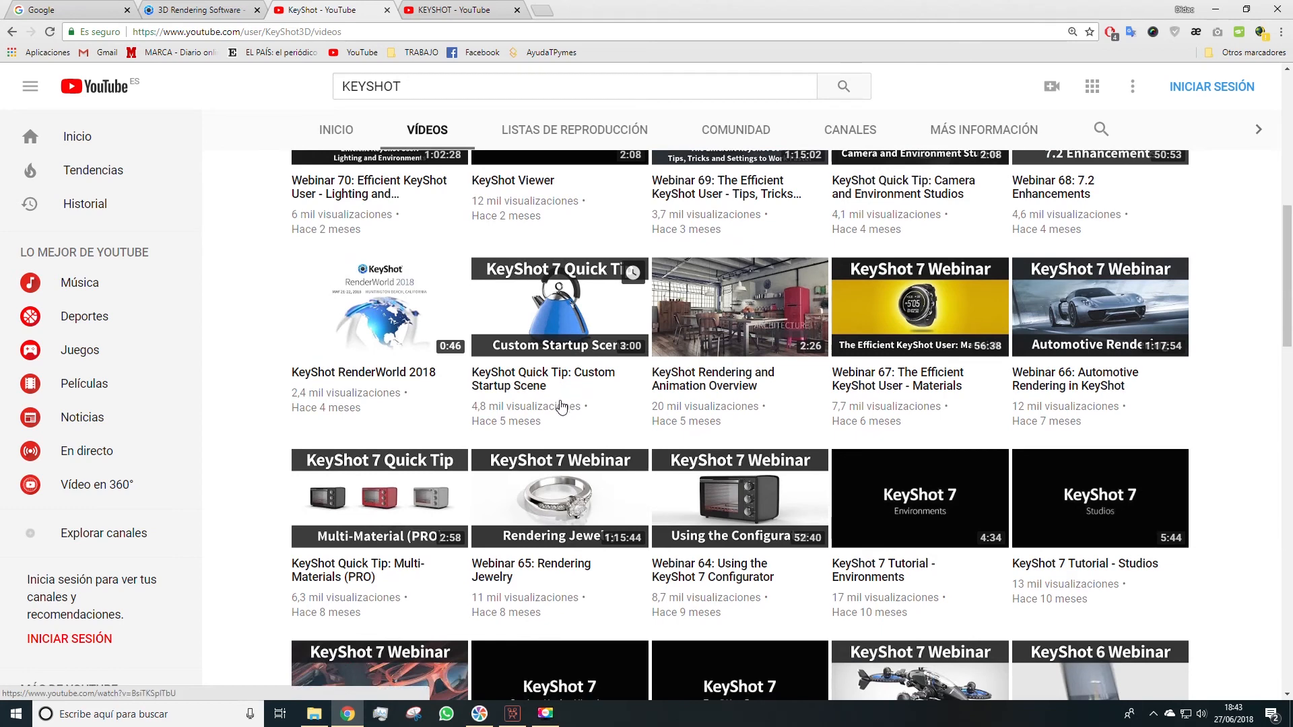
scroll(580, 421, "up", 3)
scroll(580, 421, "up", 1)
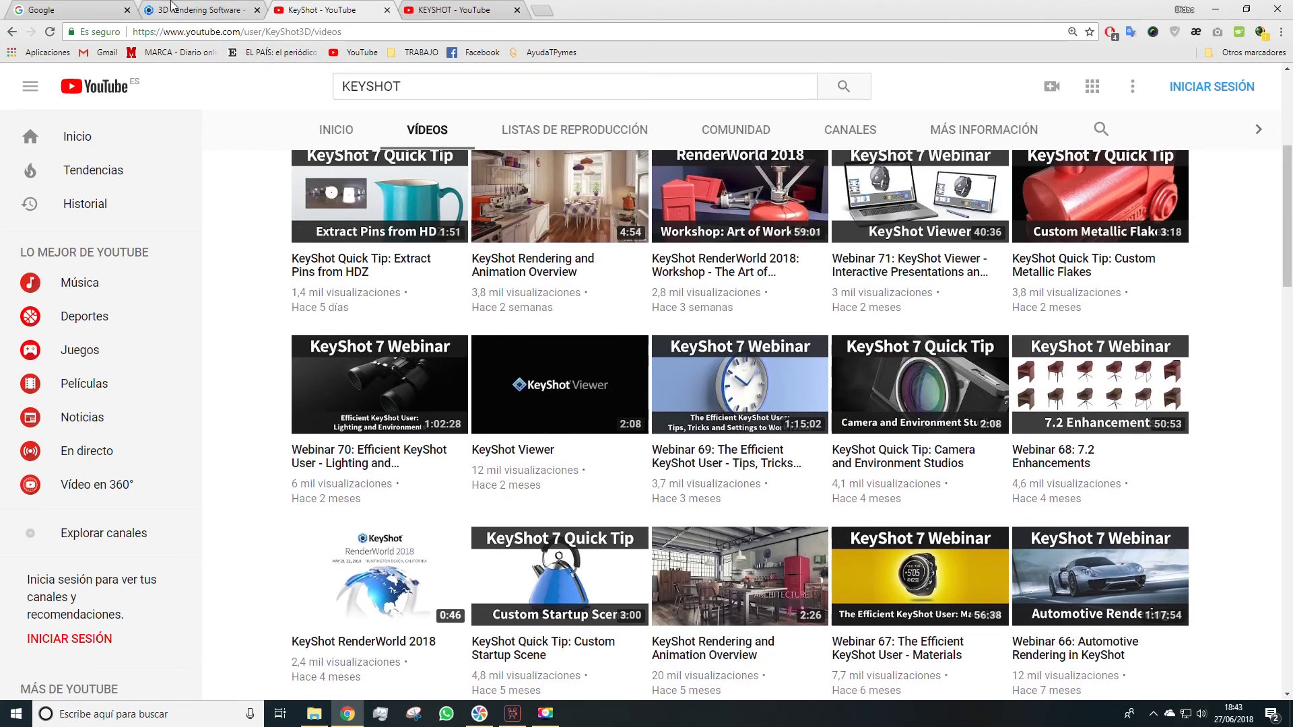
left_click(195, 9)
scroll(496, 307, "down", 1)
scroll(496, 310, "up", 3)
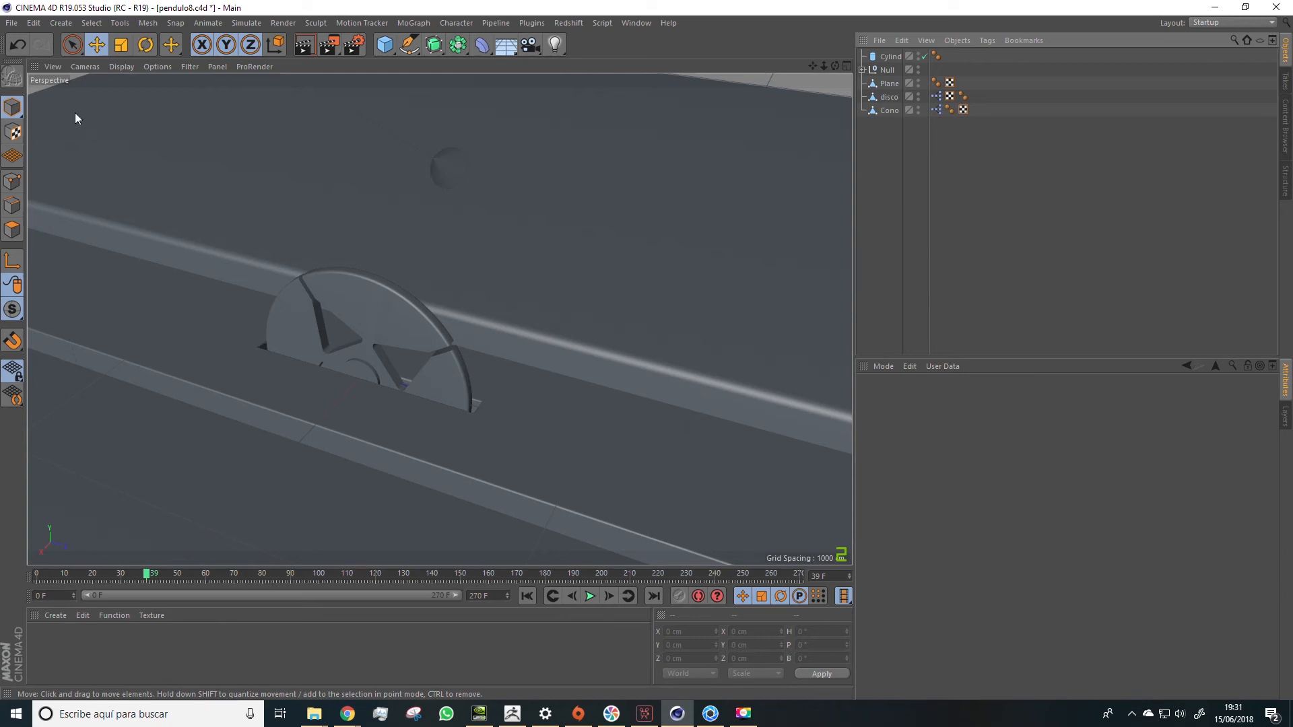
- Start an FBX export of the Cinema 4D scene, overwriting the existing pendulo7 FBX file in the curso pendulo folder
left_click(11, 26)
mouse_move(55, 268)
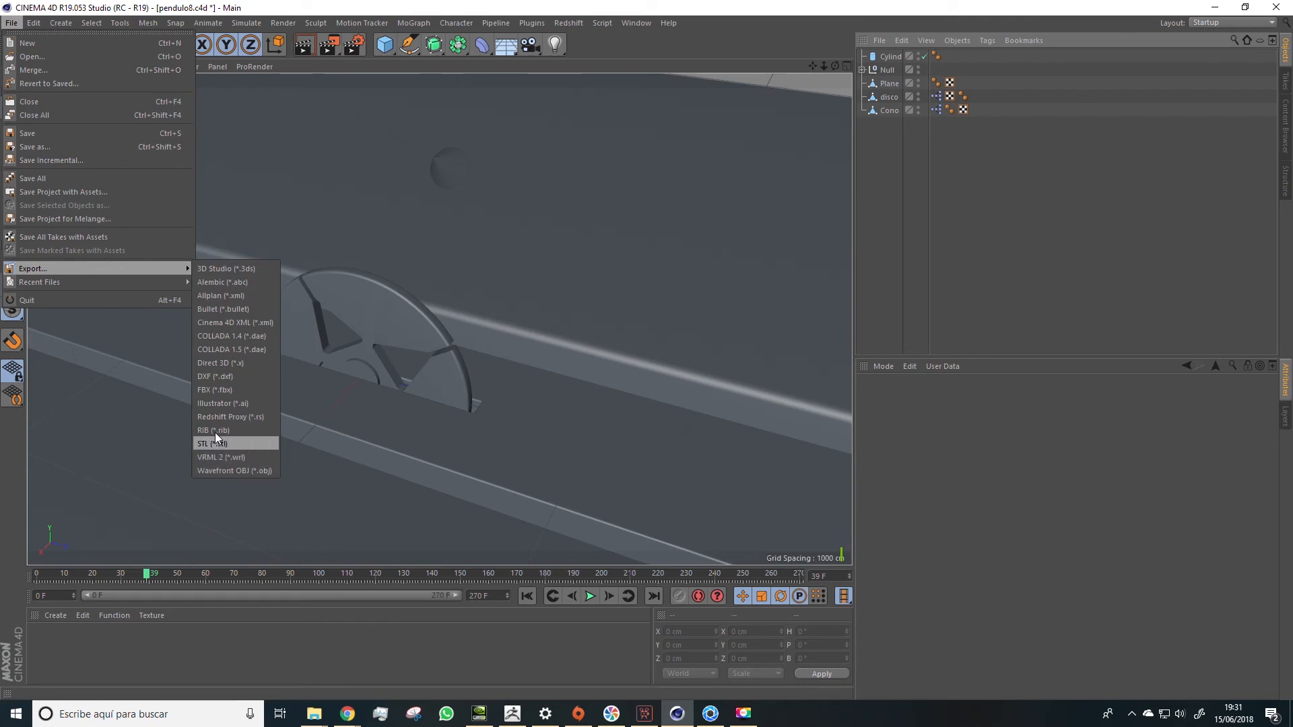
left_click(208, 391)
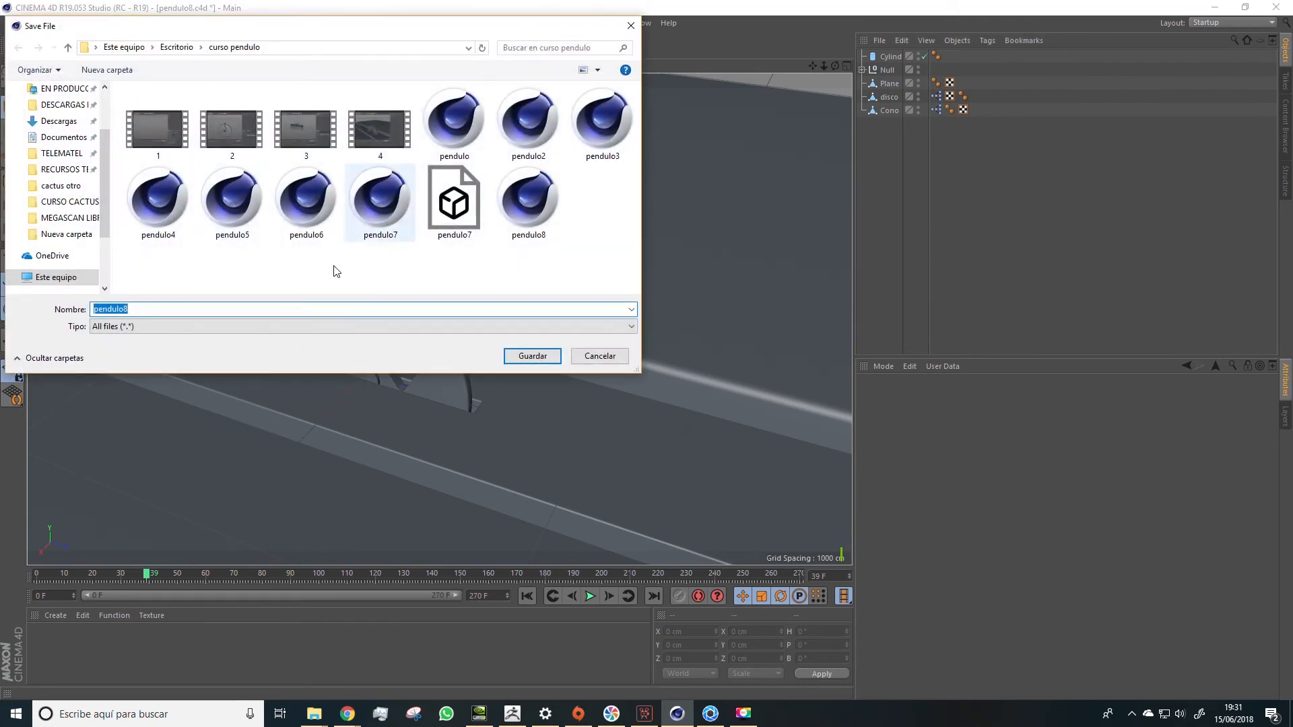
left_click(452, 202)
left_click(533, 361)
left_click(679, 357)
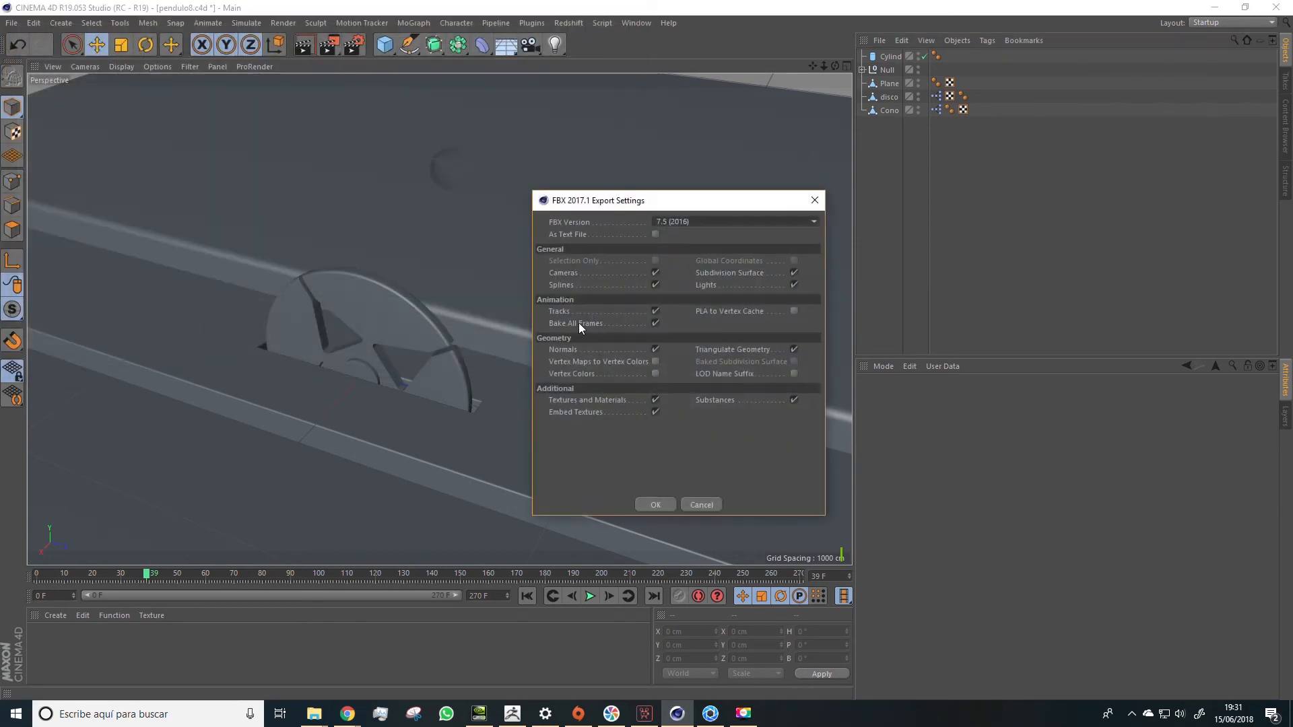
- Export with FBX version 7.5 (2016), keeping Tracks, Bake All Frames, and Textures and Materials enabled
left_click_drag(677, 208, 414, 208)
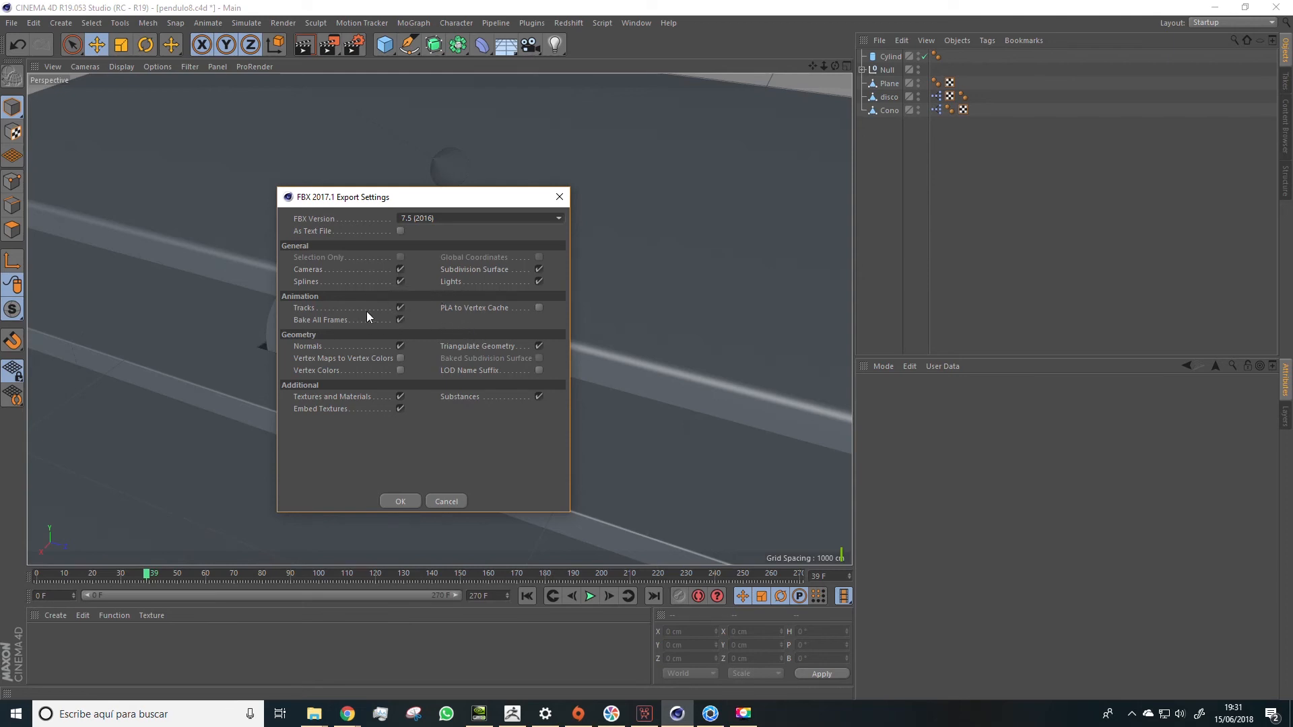
left_click(400, 320)
left_click(399, 398)
left_click(400, 396)
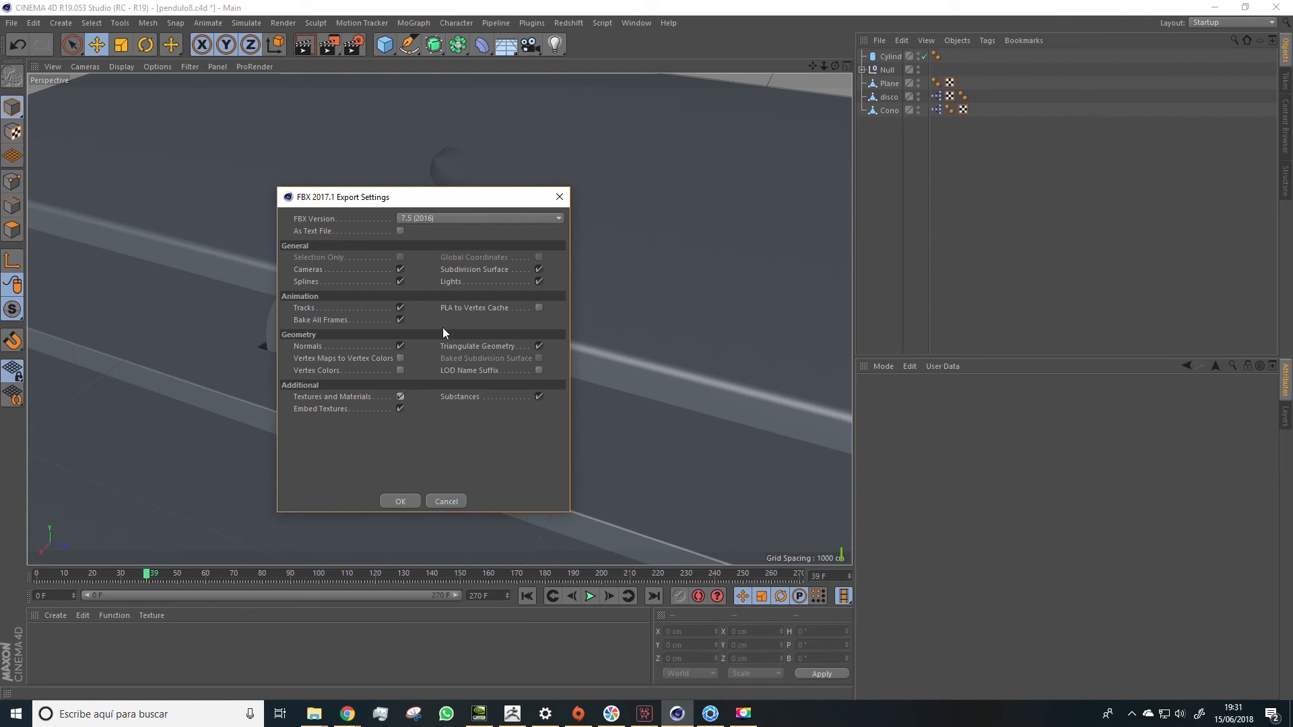
left_click(404, 501)
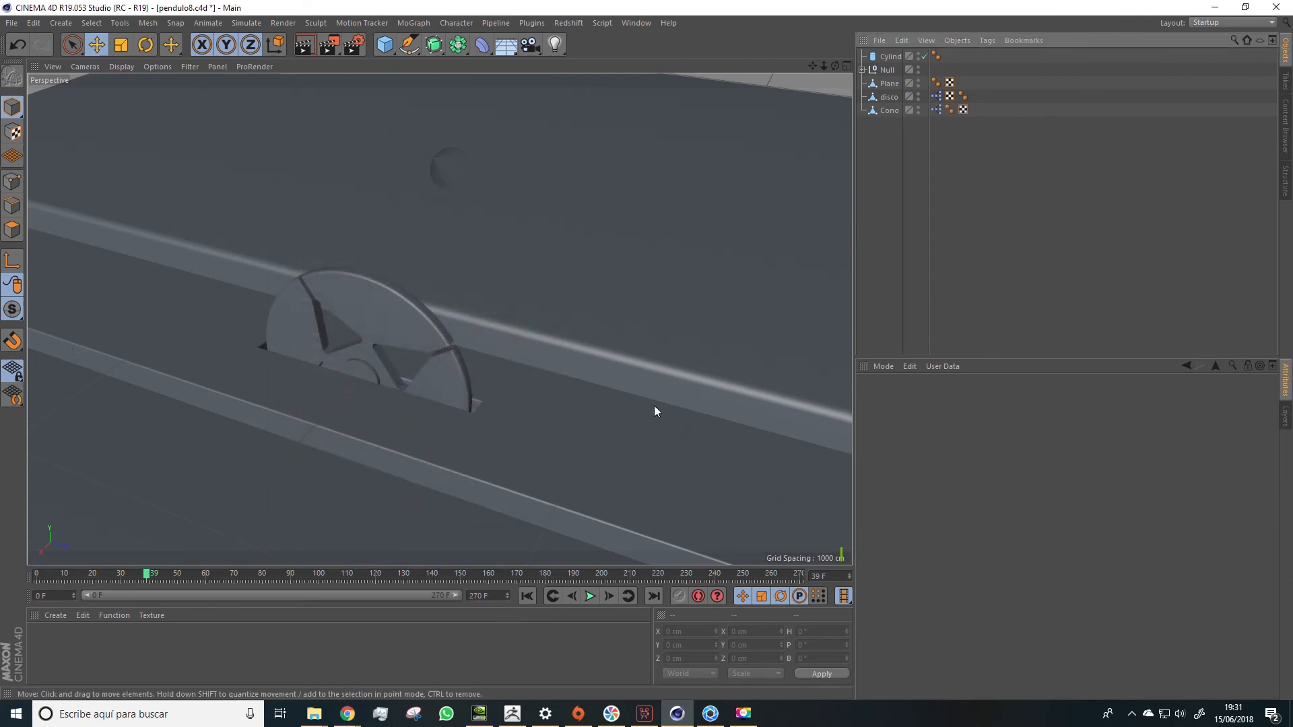
- Switch to KeyShot and import pendulo7.fbx with Center Geometry, Snap to Ground and Import Cameras enabled
left_click(1210, 6)
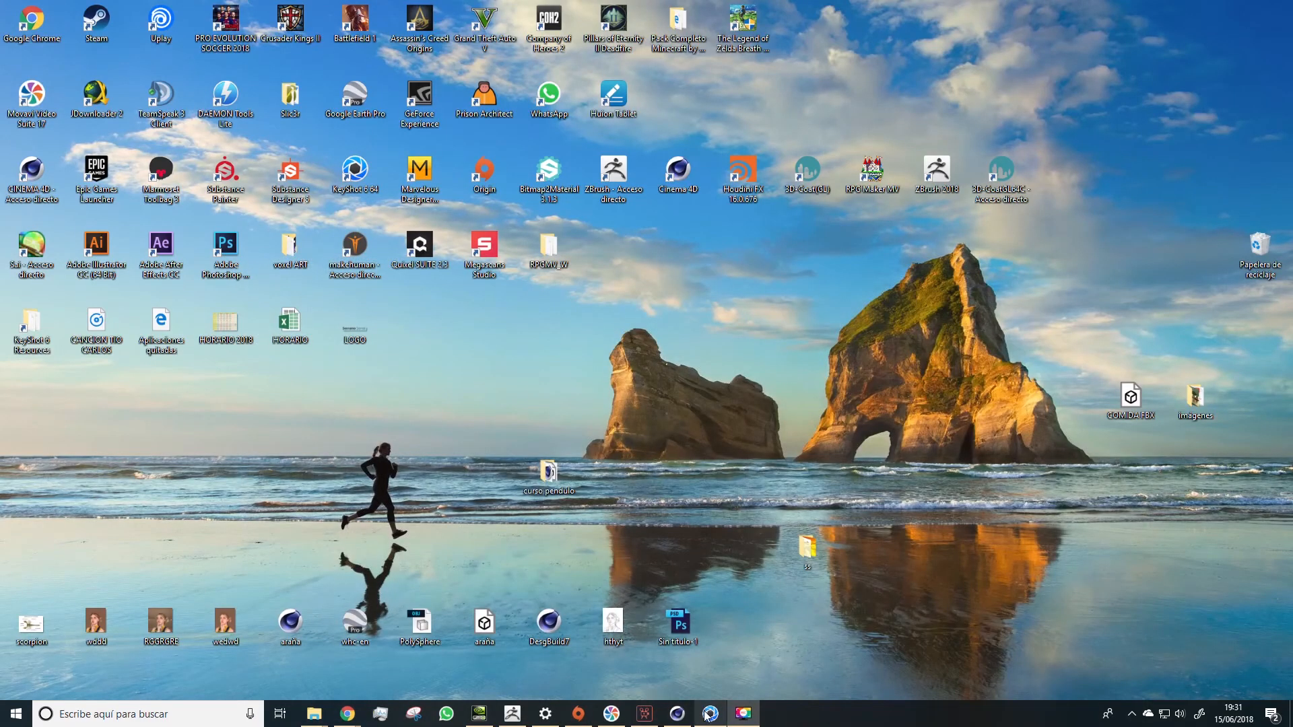
left_click(709, 714)
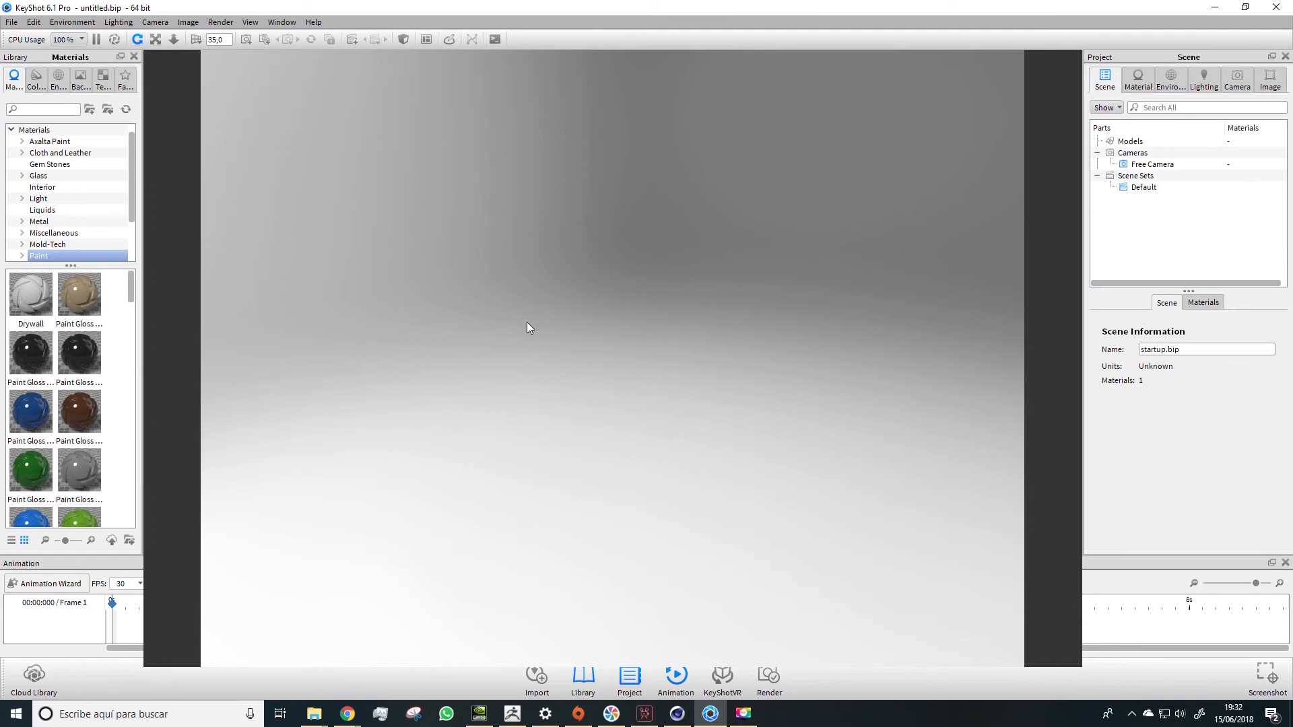
left_click(12, 25)
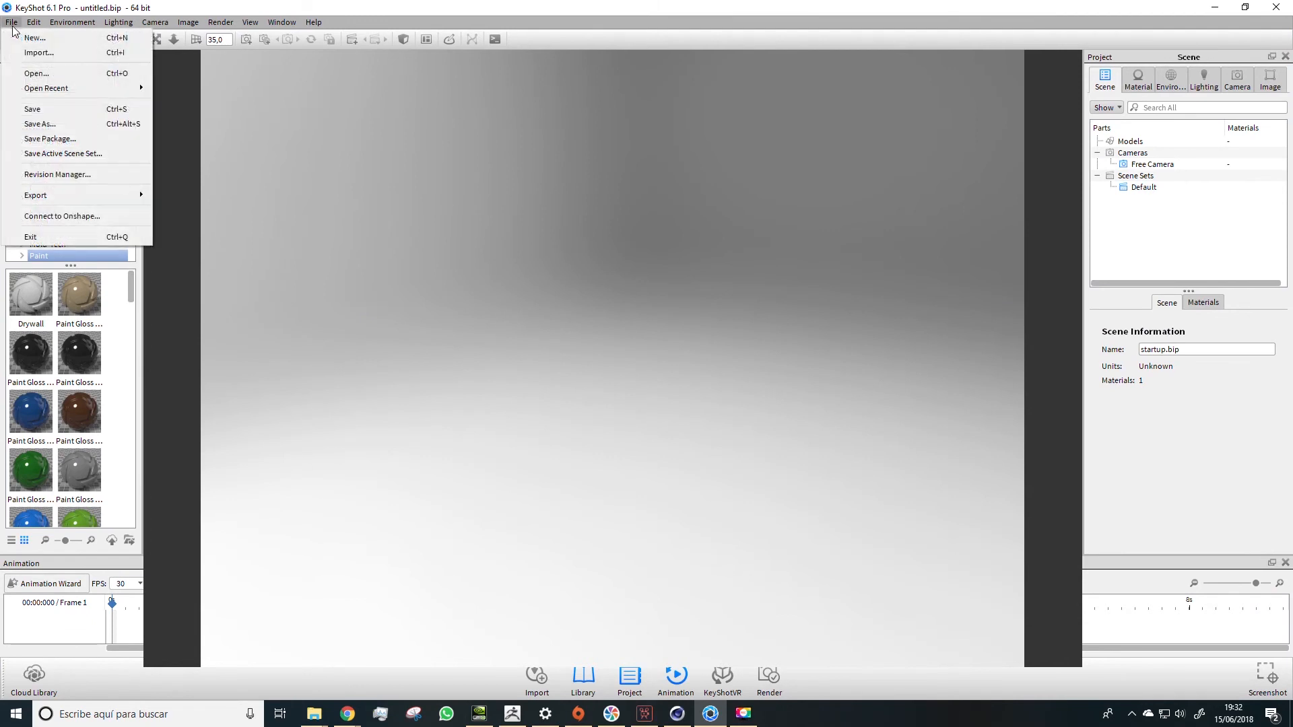
left_click(34, 53)
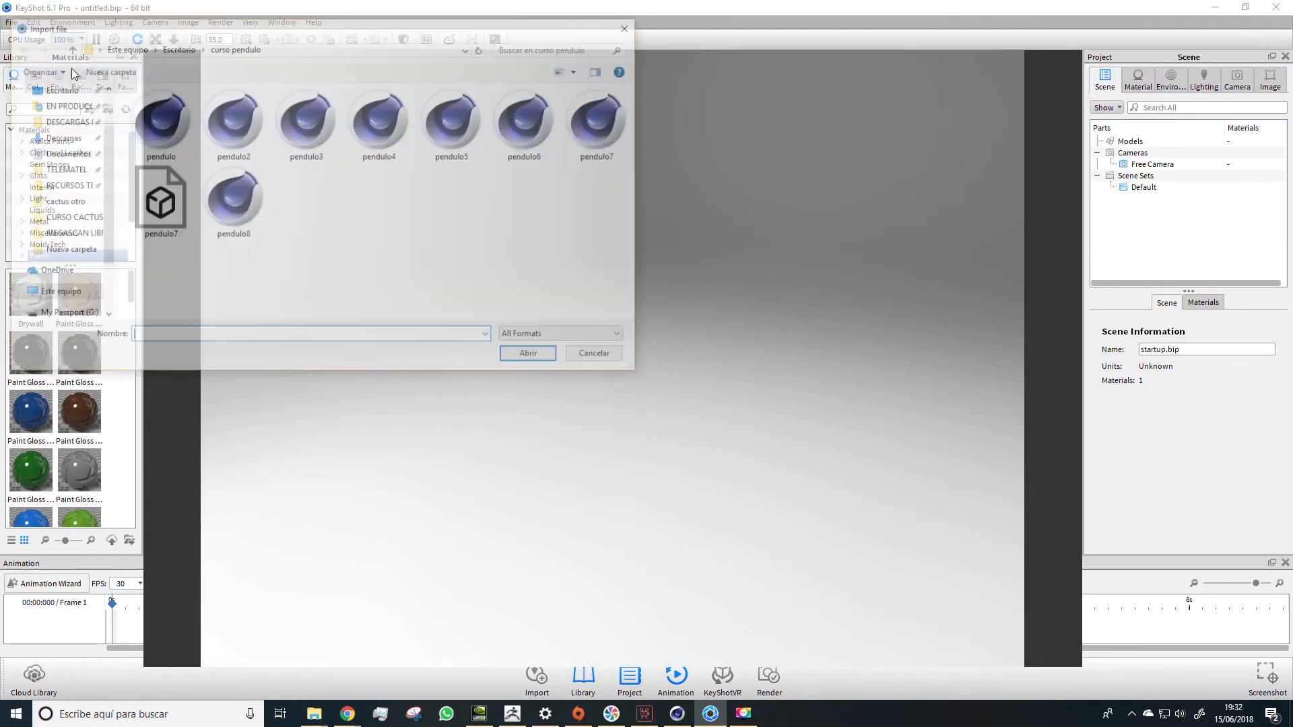
left_click(169, 219)
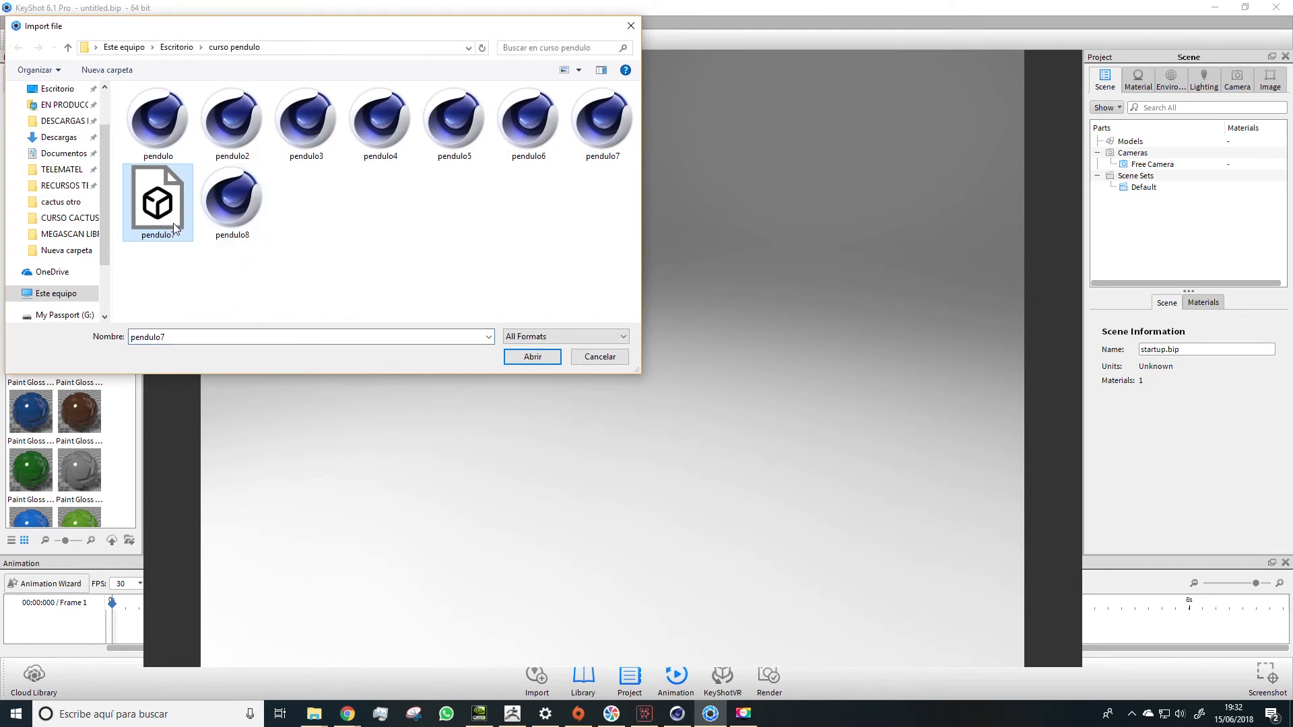
left_click(547, 359)
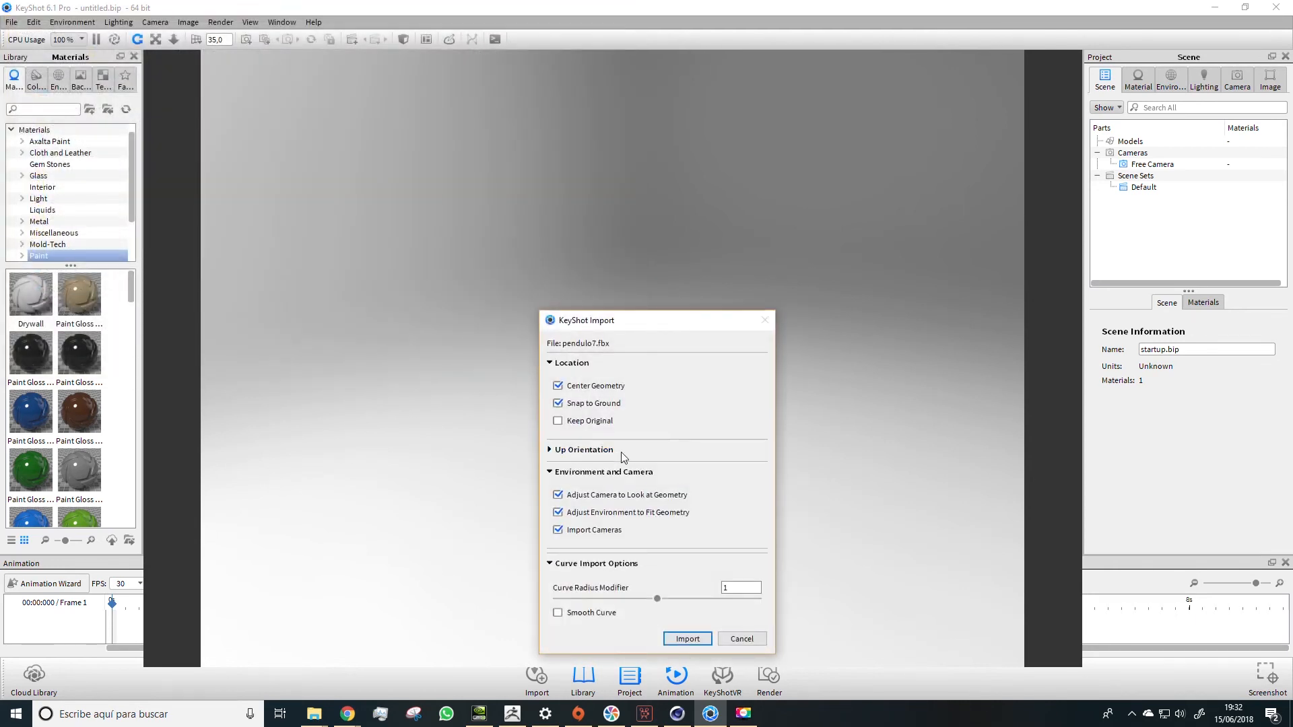
left_click_drag(623, 325, 499, 235)
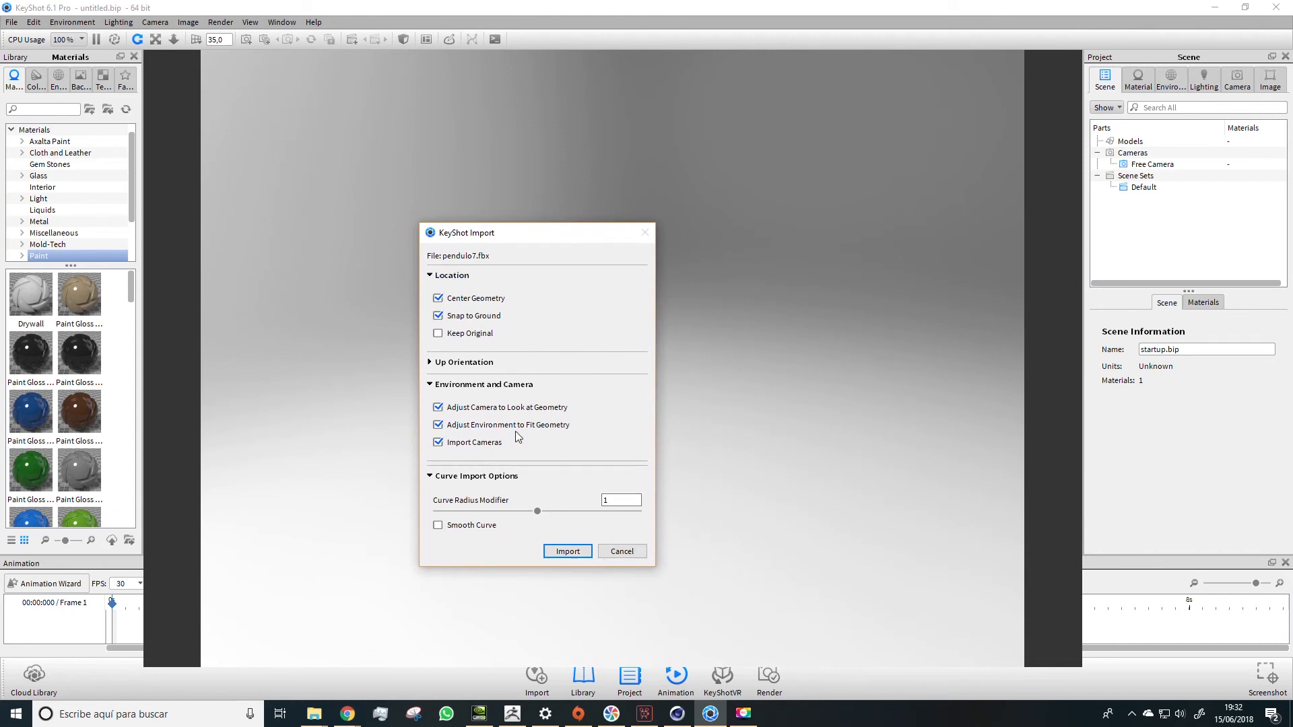
left_click(572, 552)
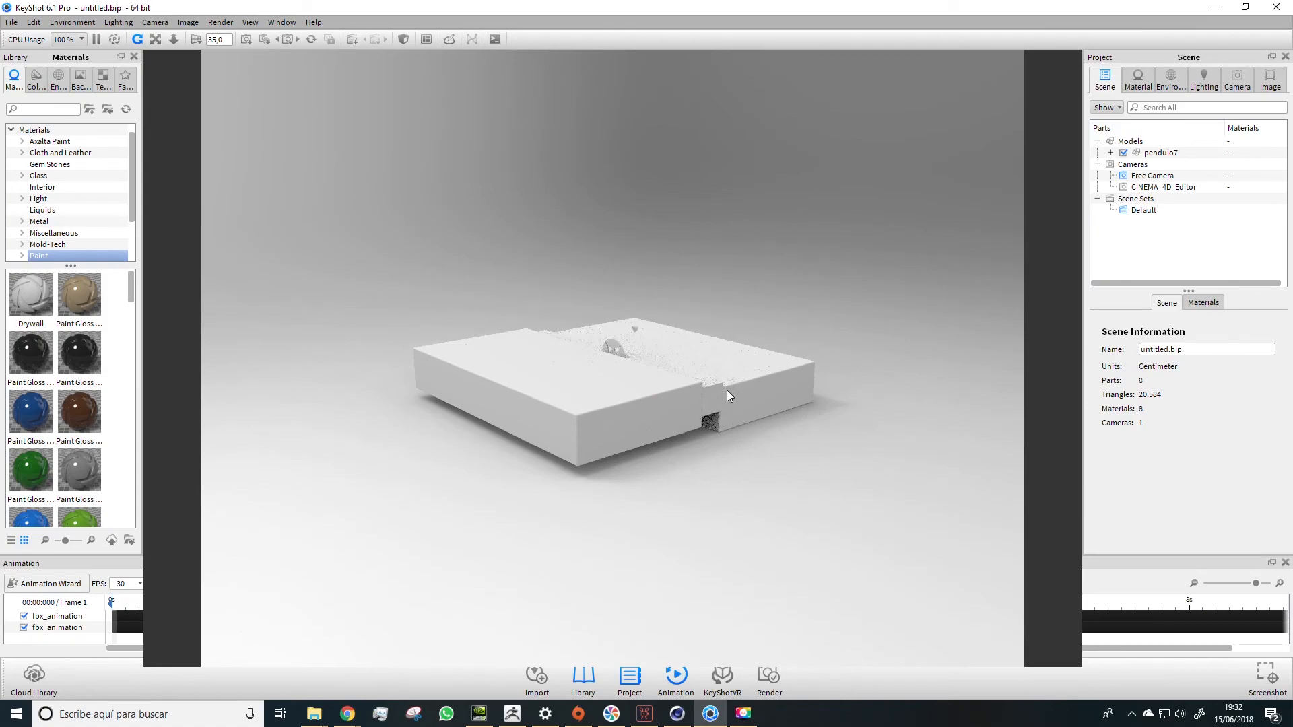
- Play the imported FBX animation and examine the disc and cone up close from different angles
left_click_drag(734, 381, 557, 376, "alt")
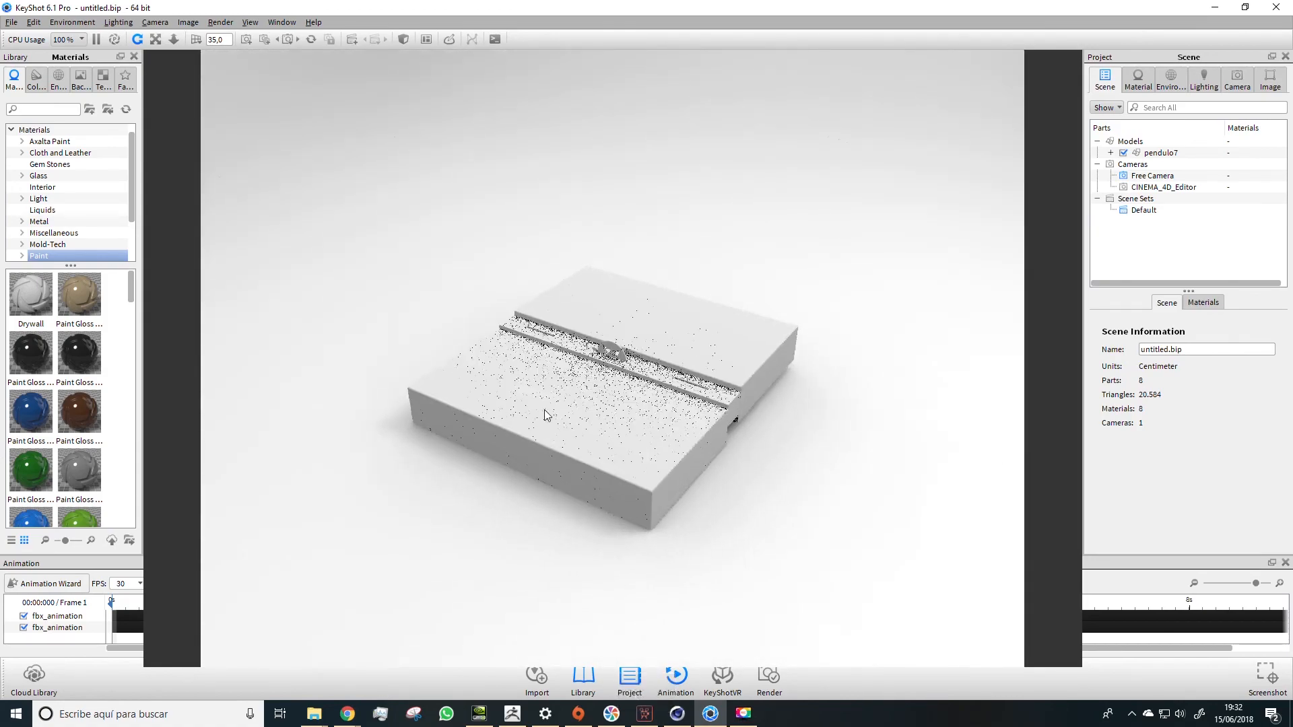
scroll(661, 361, "up", 3)
left_click_drag(661, 361, 627, 357, "alt")
scroll(632, 365, "up", 8)
left_click(677, 685)
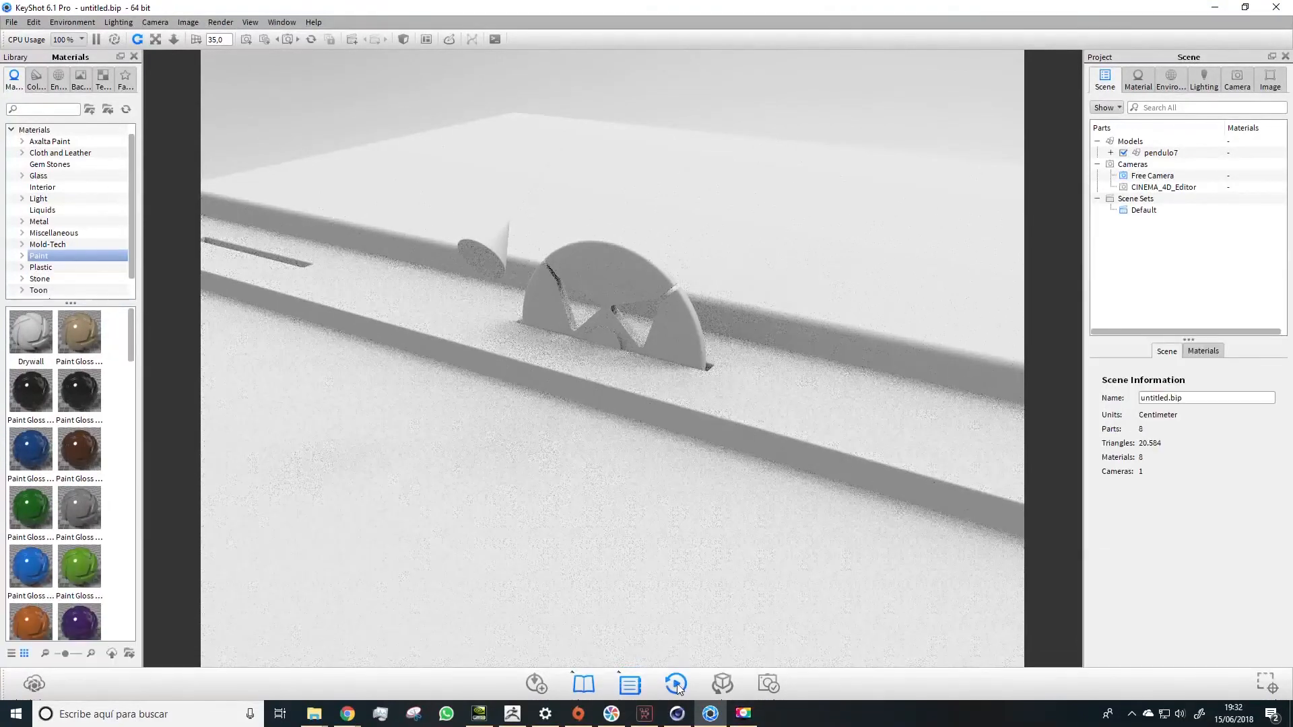
left_click(676, 683)
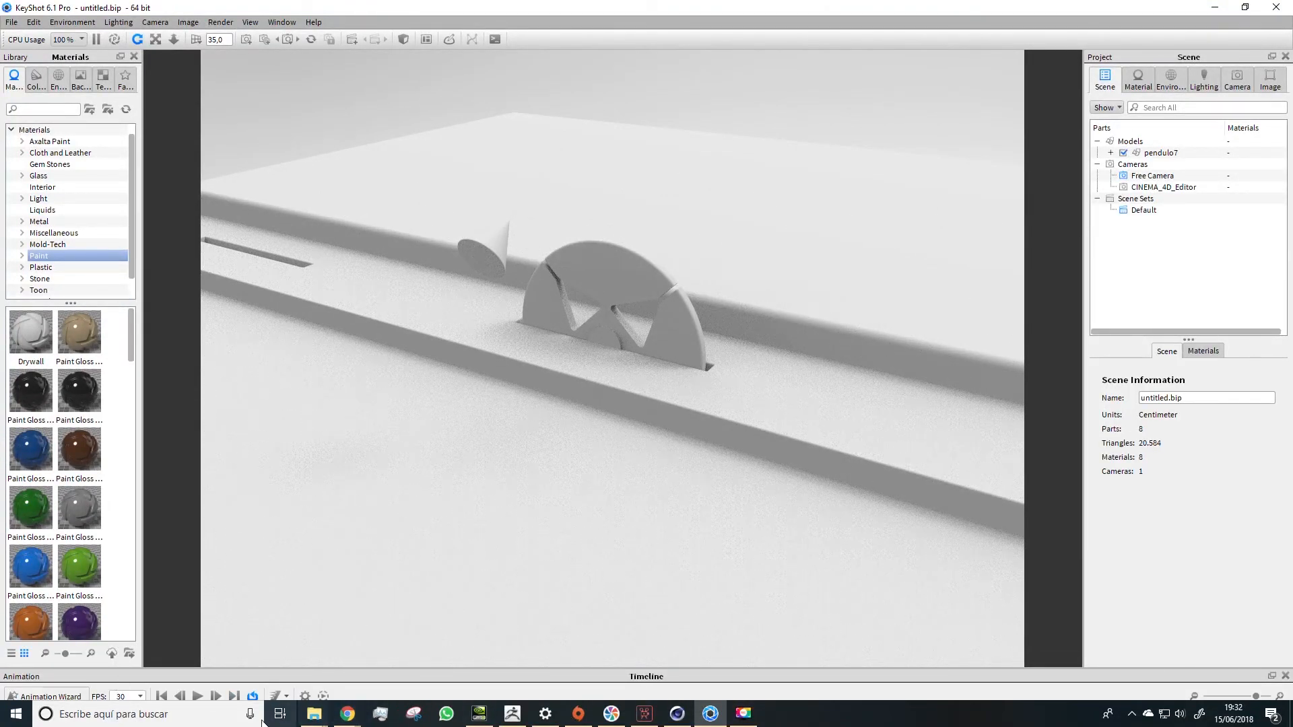
left_click(197, 697)
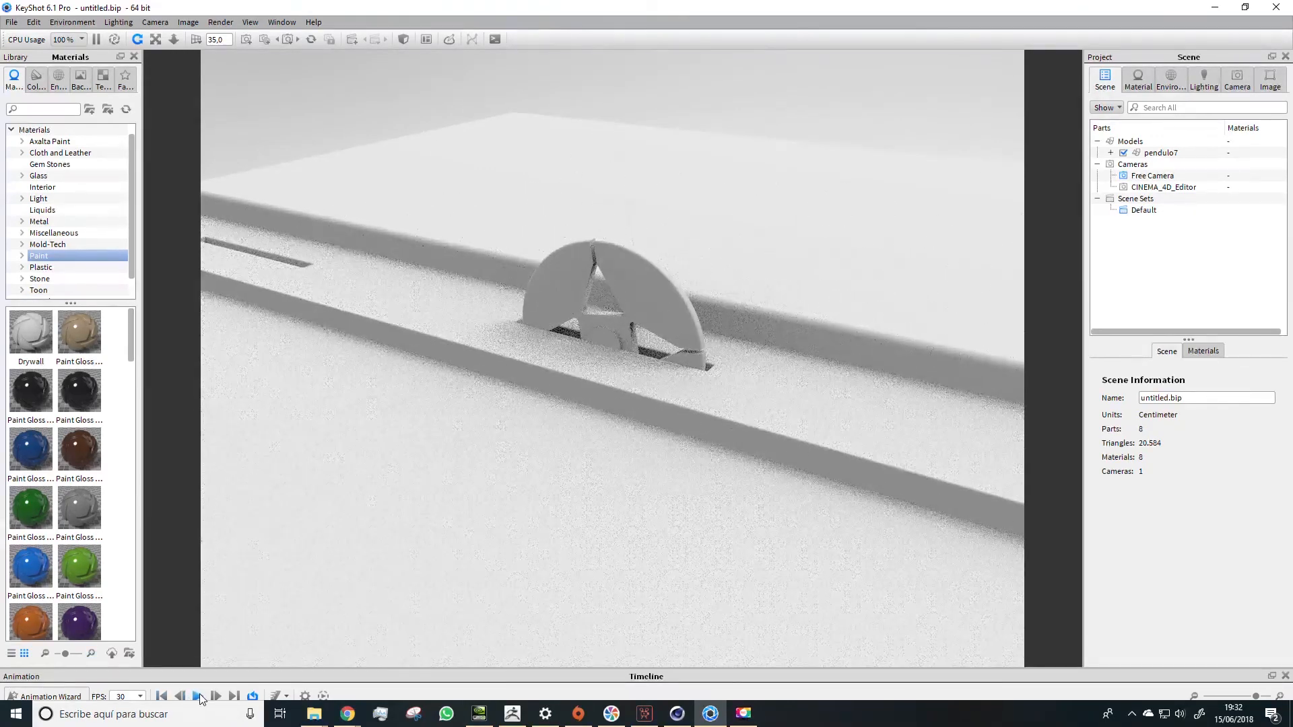
left_click(197, 697)
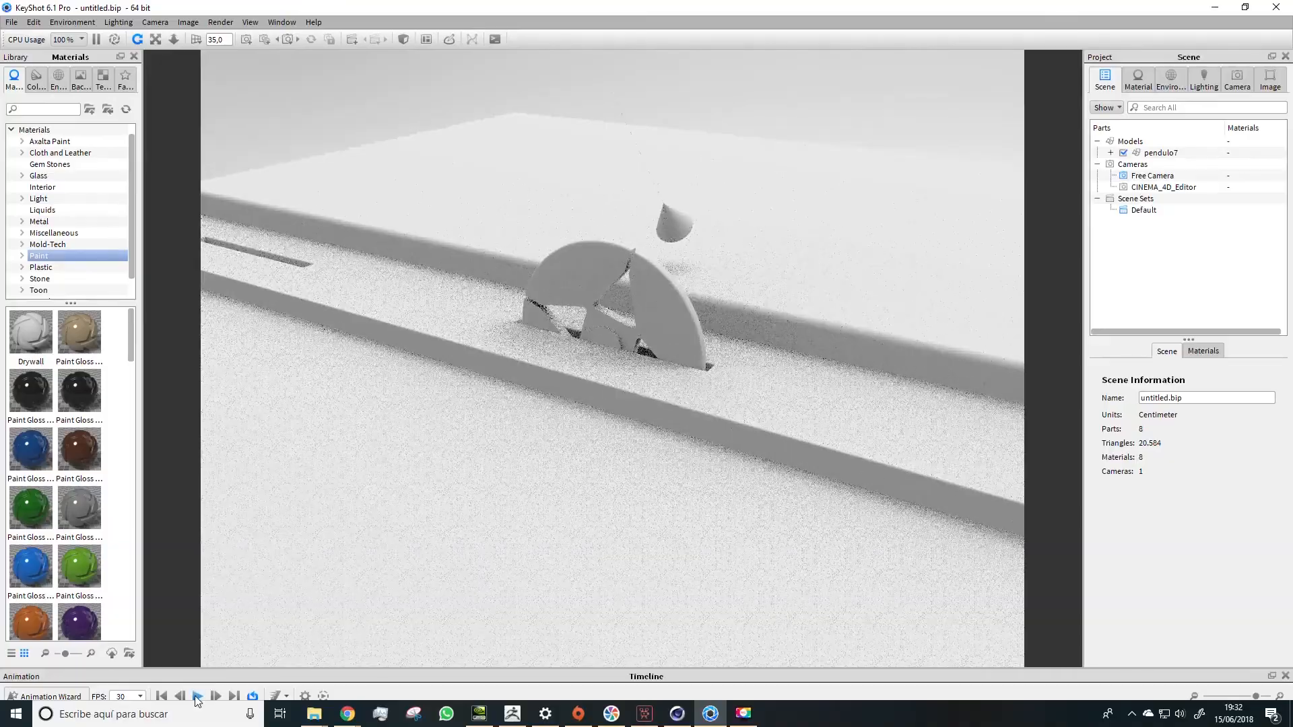
left_click_drag(646, 349, 624, 385, "alt")
scroll(623, 385, "down", 3, "alt")
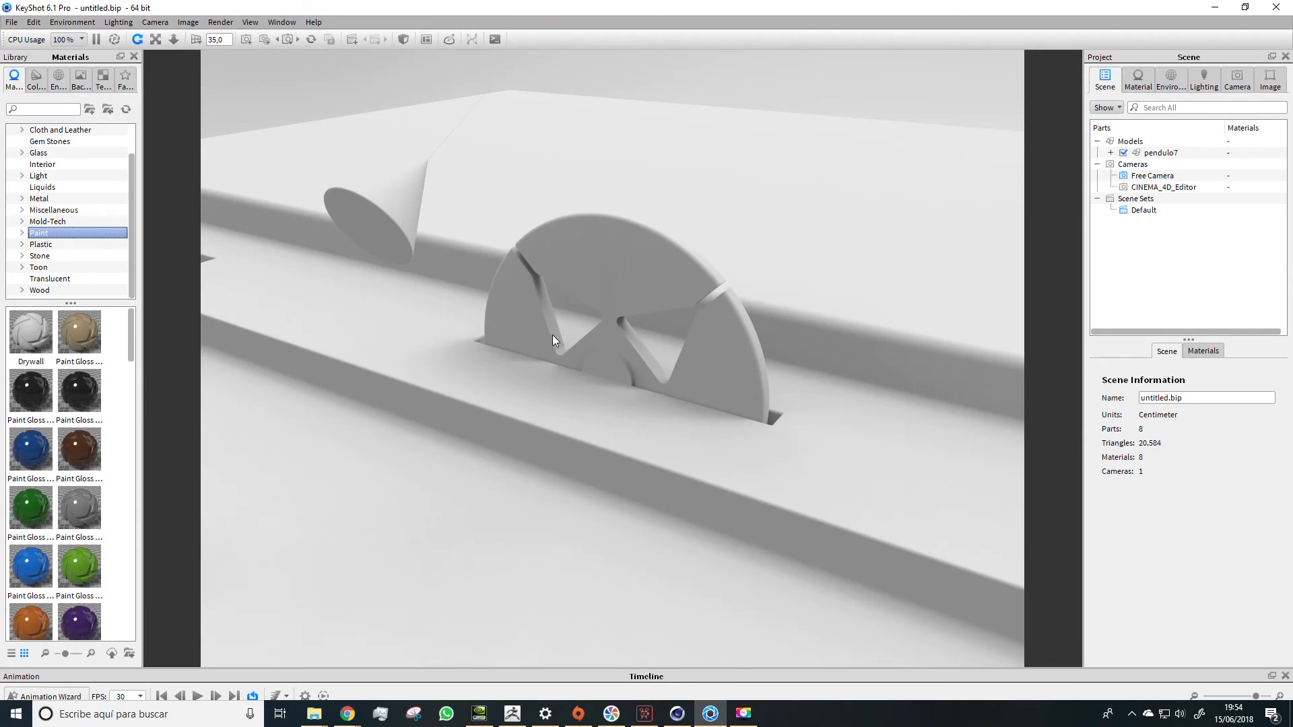
left_click_drag(553, 336, 793, 362, "alt")
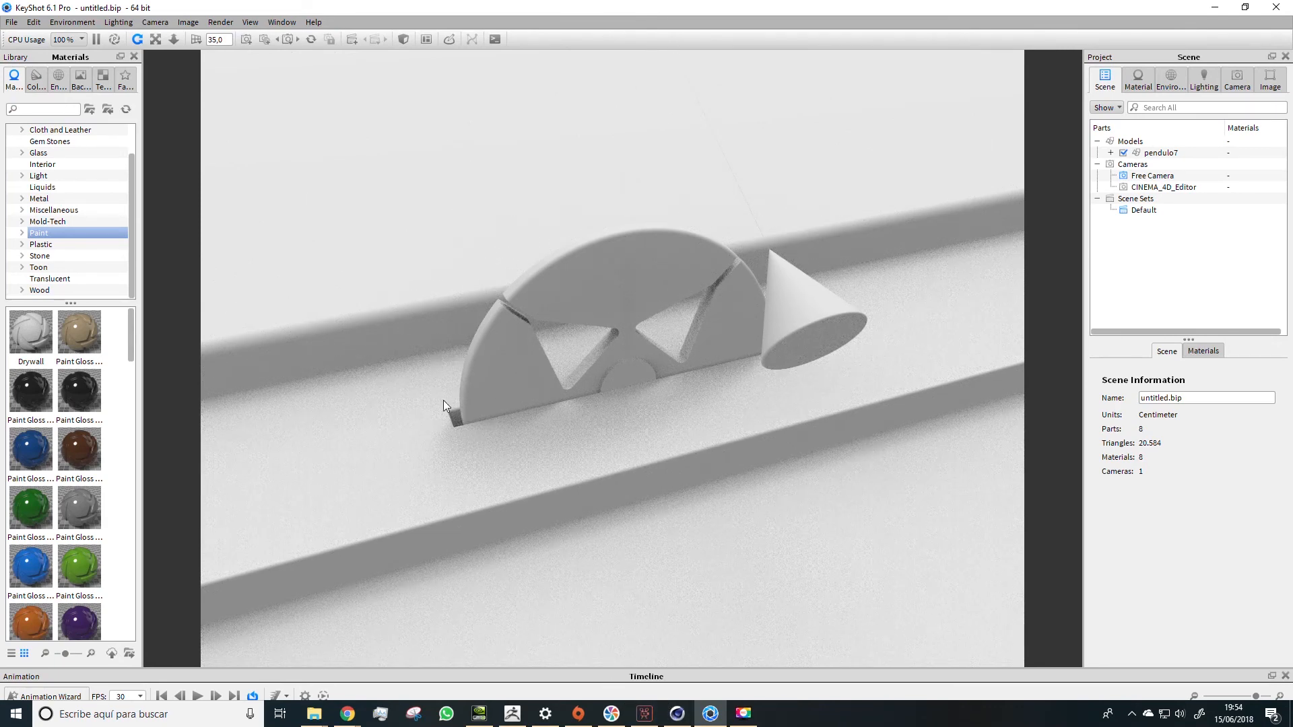
- Switch to Cinema 4D and lower the large filleted cube behind the channel to a Y position of about -239 cm
left_click(673, 717)
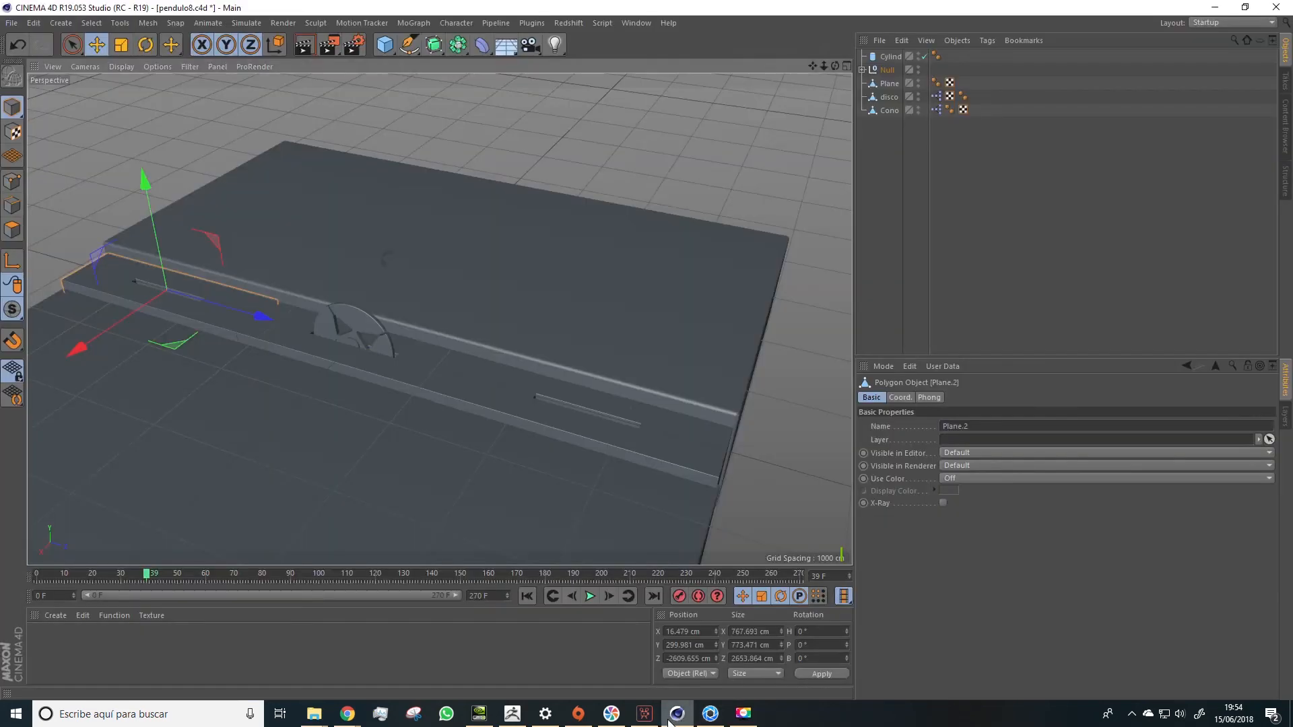
left_click(490, 301)
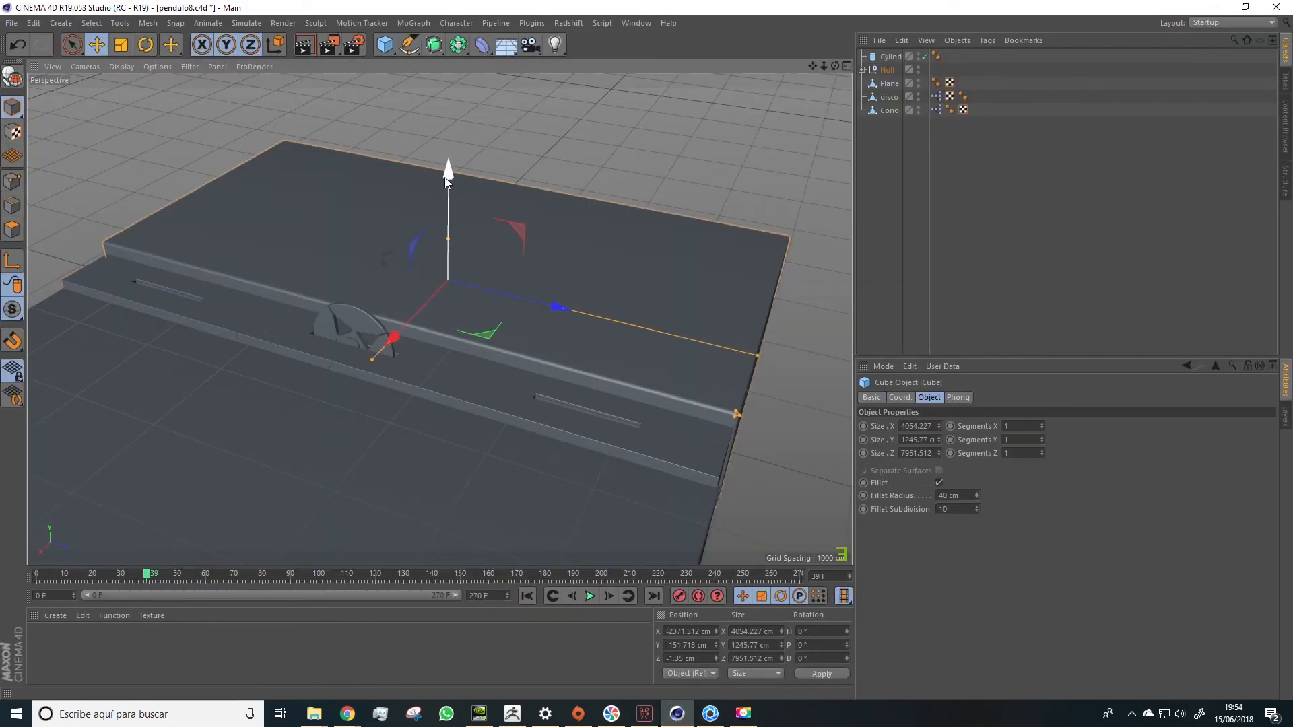
left_click_drag(450, 171, 447, 176)
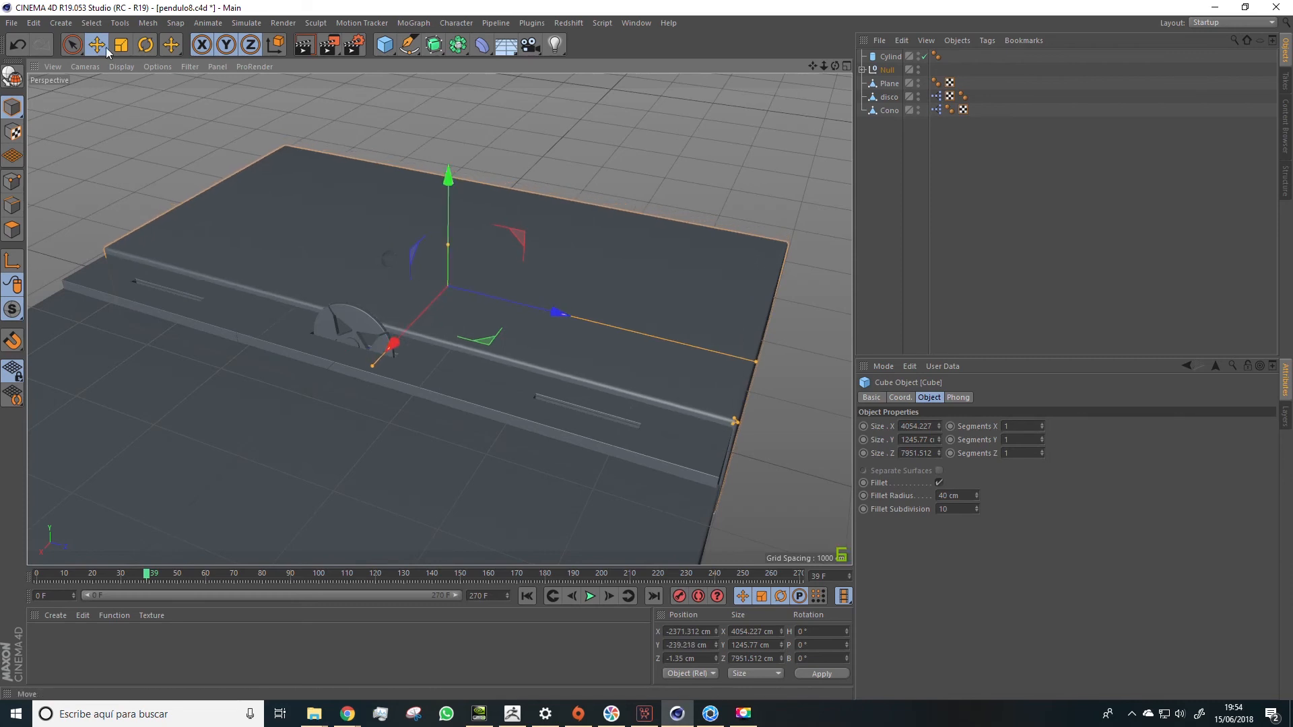
- Start exporting the edited scene as FBX, and switch to KeyShot to pause its real-time render
left_click(14, 23)
mouse_move(184, 267)
left_click(220, 389)
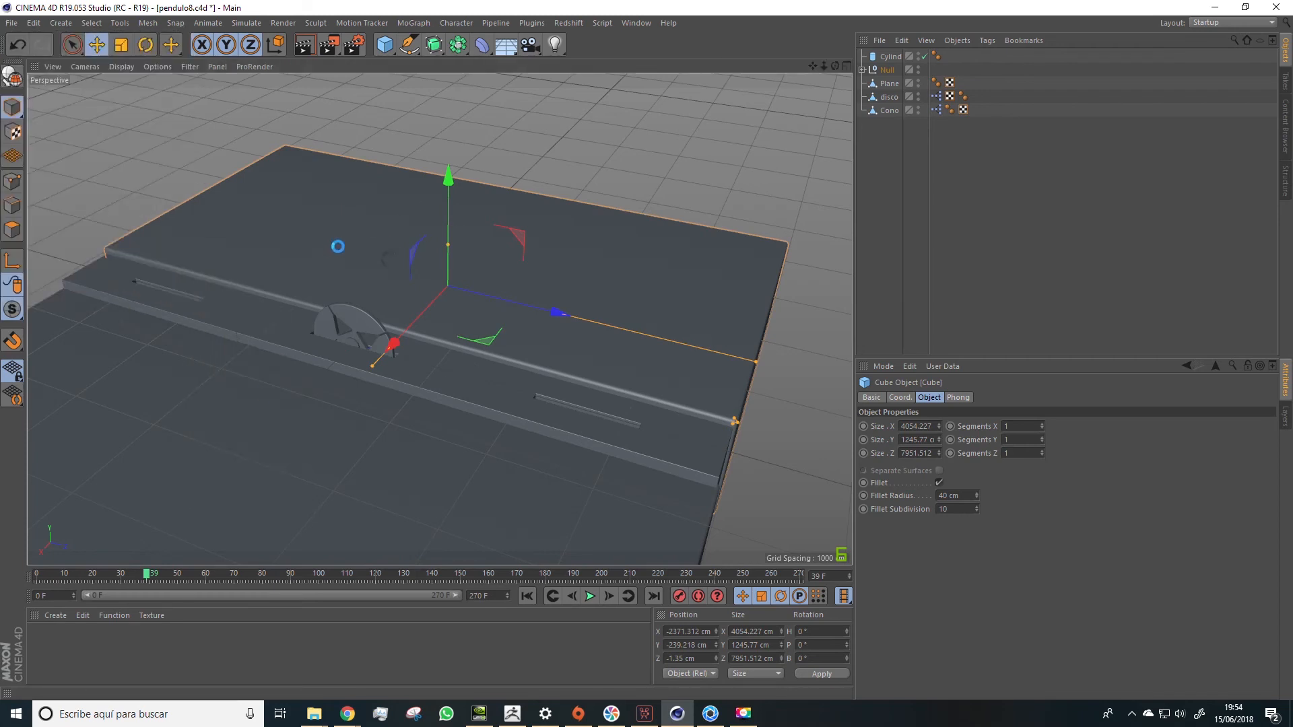
left_click(710, 714)
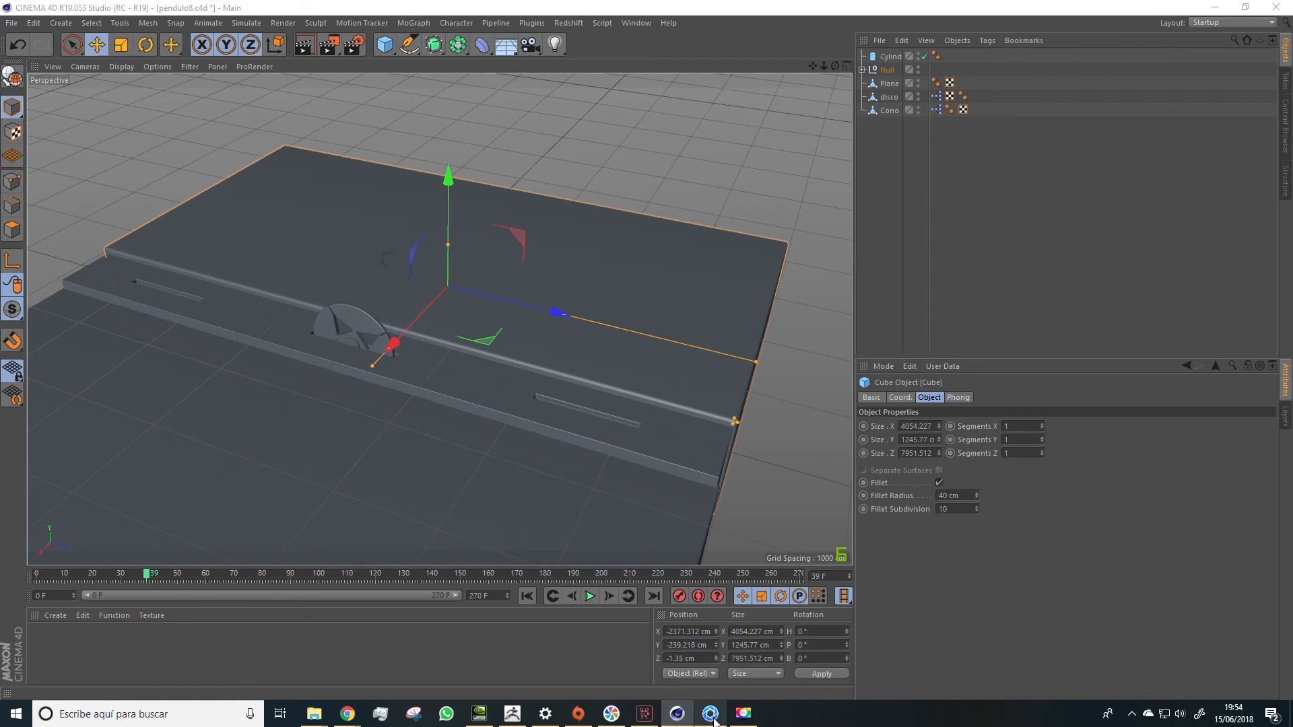
left_click(220, 22)
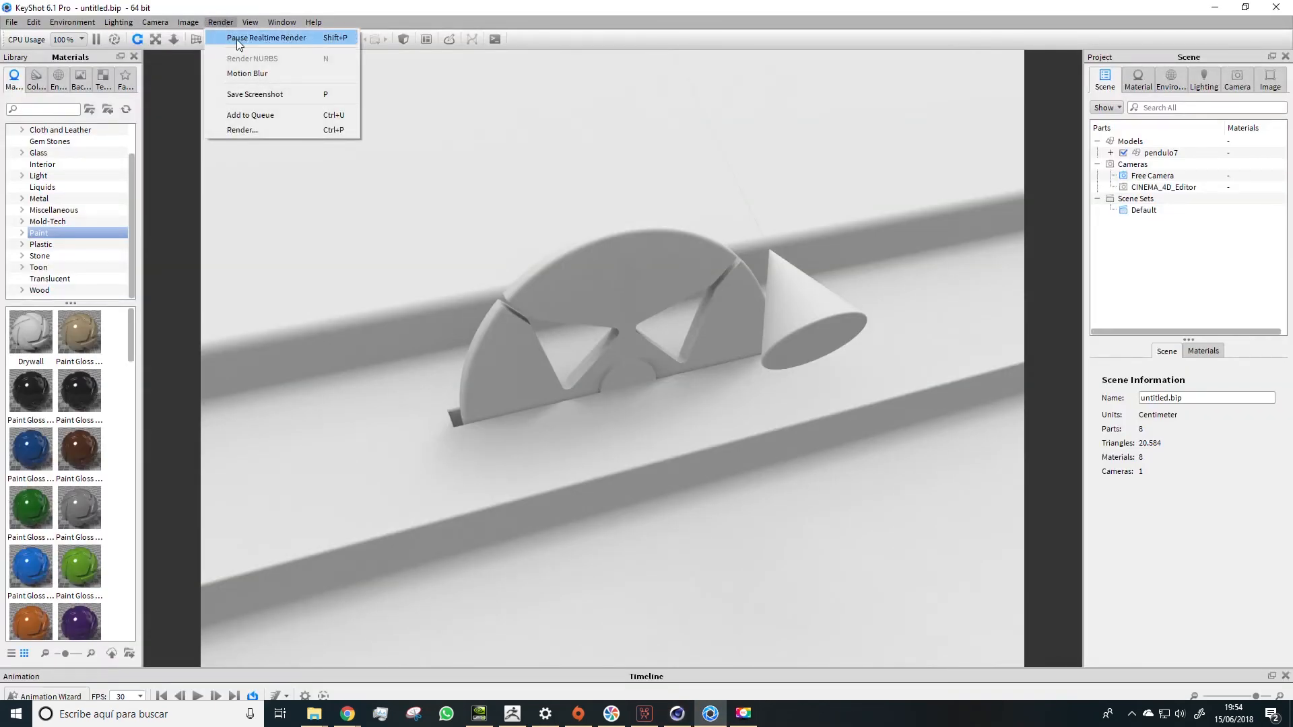
left_click(236, 39)
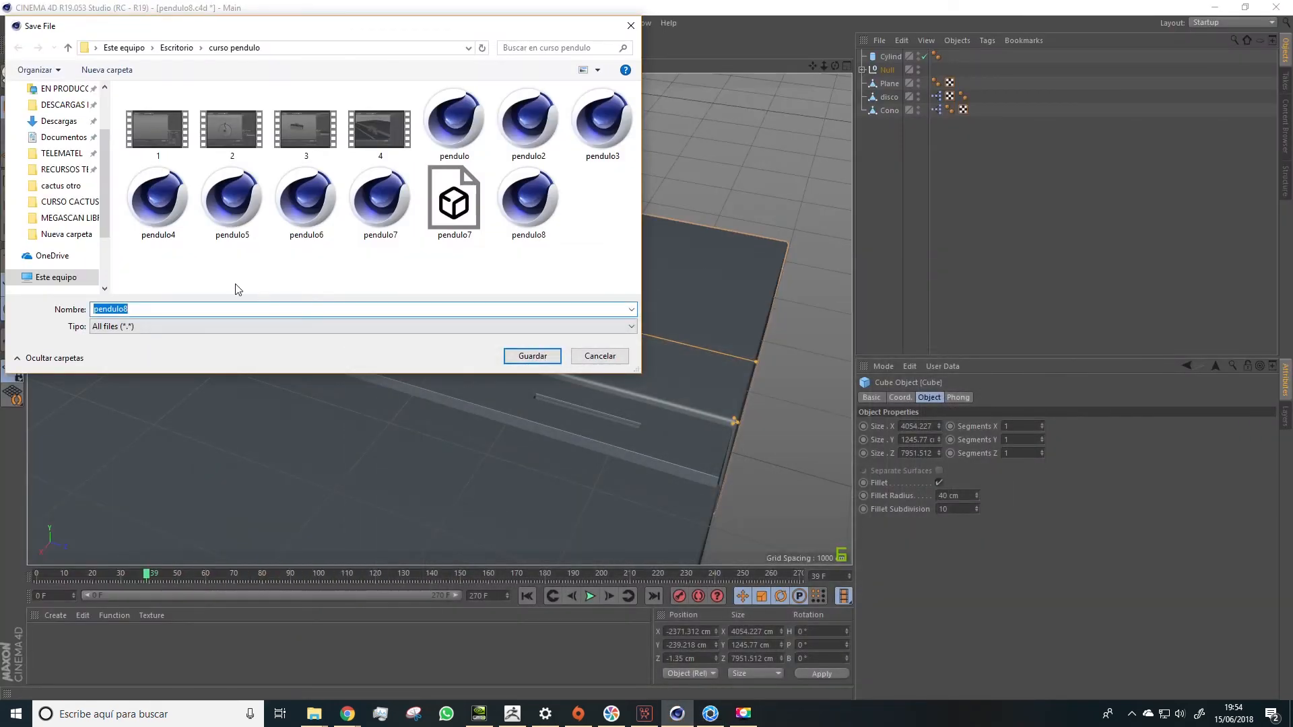
- In Cinema 4D, save the FBX export over the existing pendulo7 file, using version 7.5 (2016) with the same export options
left_click(456, 214)
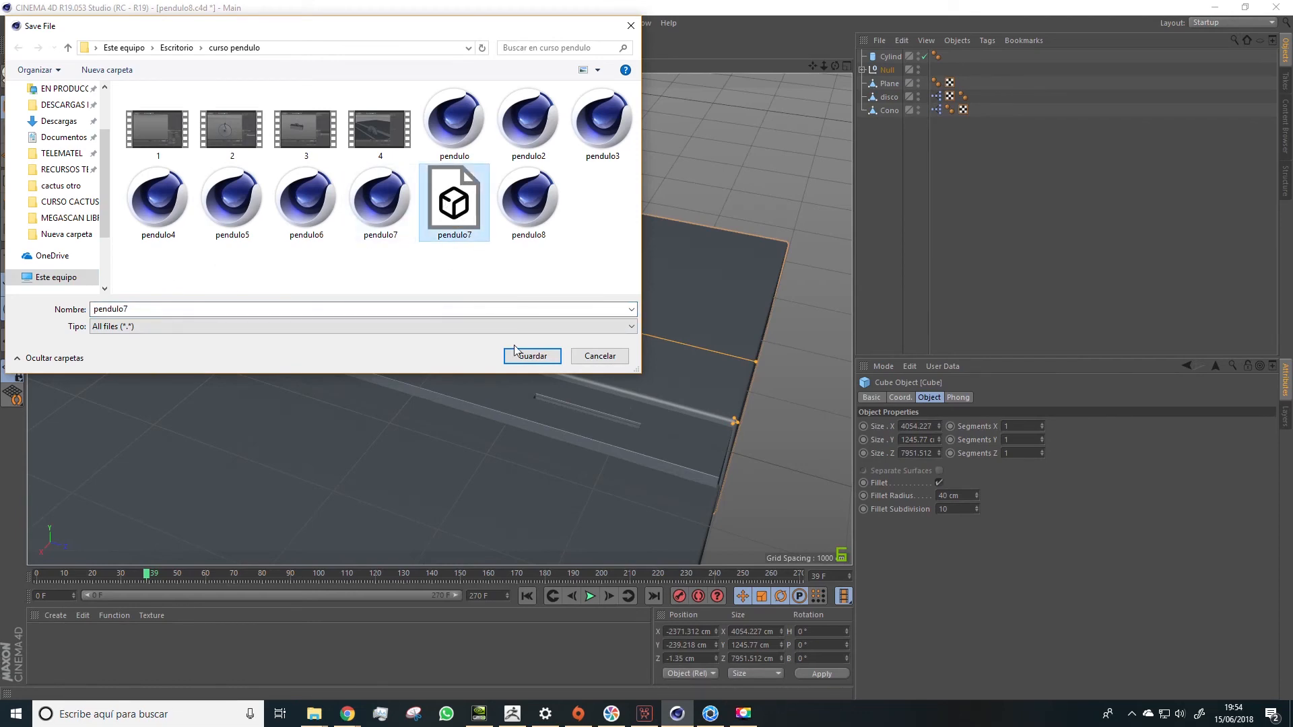
left_click(532, 357)
left_click(680, 357)
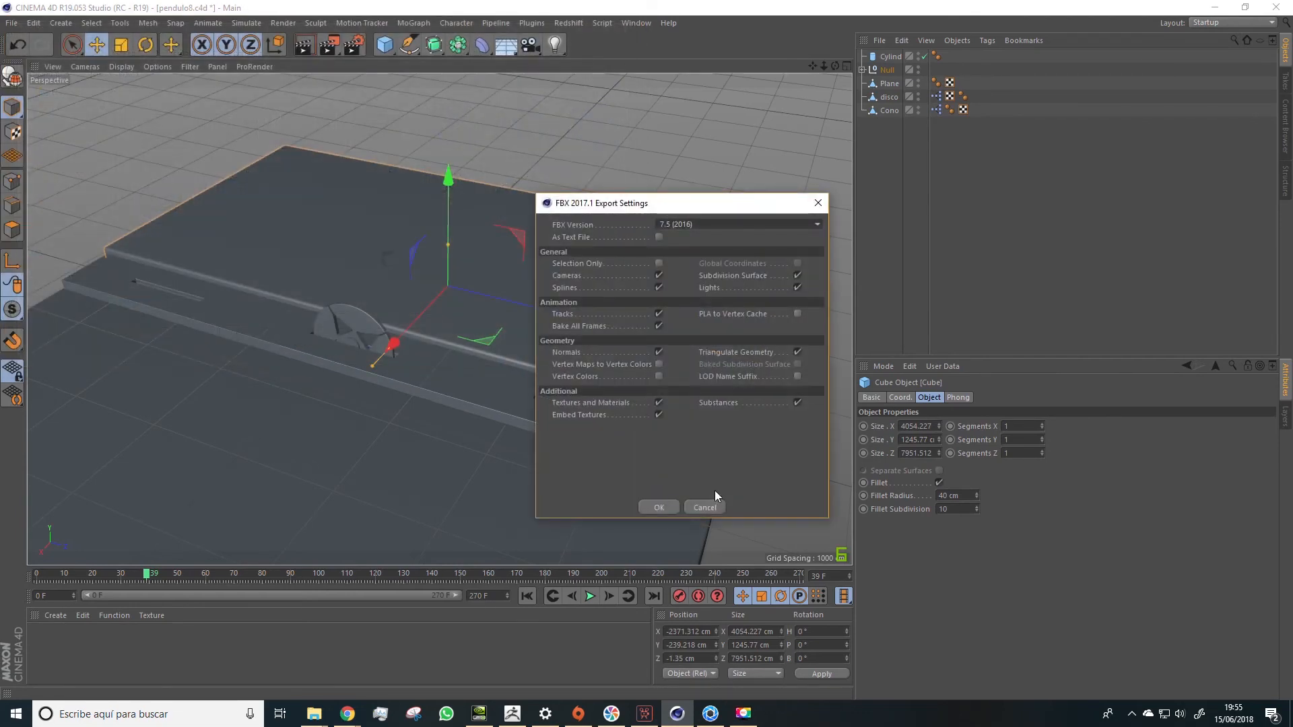
left_click(677, 503)
- Switch to KeyShot and resume the real-time render
left_click(711, 714)
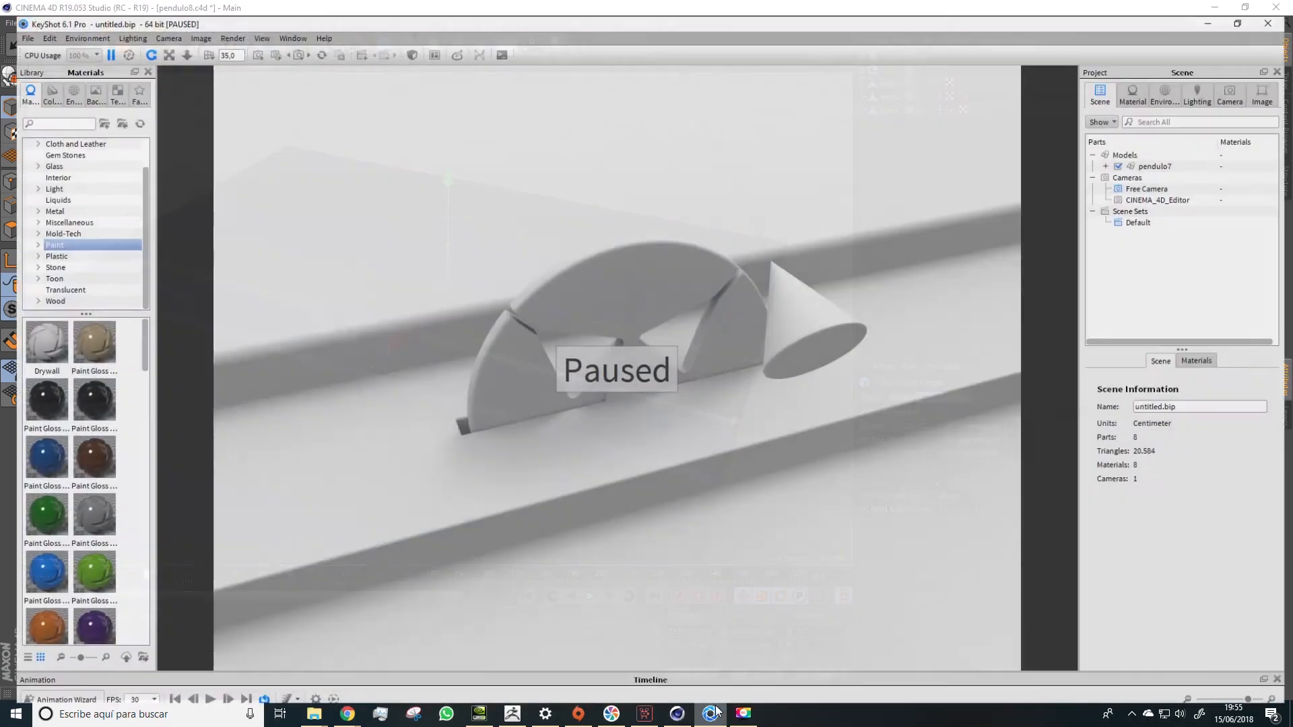
left_click(229, 22)
left_click(232, 35)
- Reimport pendulo7.fbx with Update Geometry, Adjust Camera to Look at Geometry and Import Cameras enabled
left_click(12, 22)
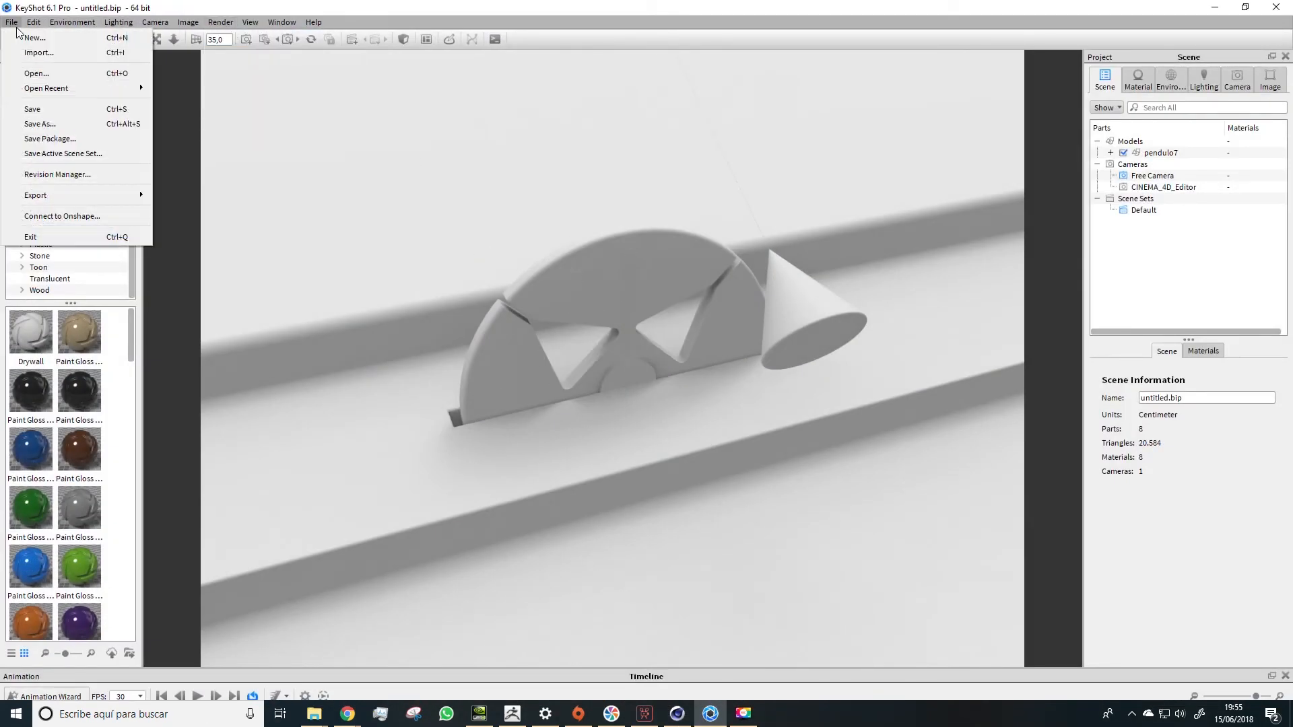
left_click(38, 53)
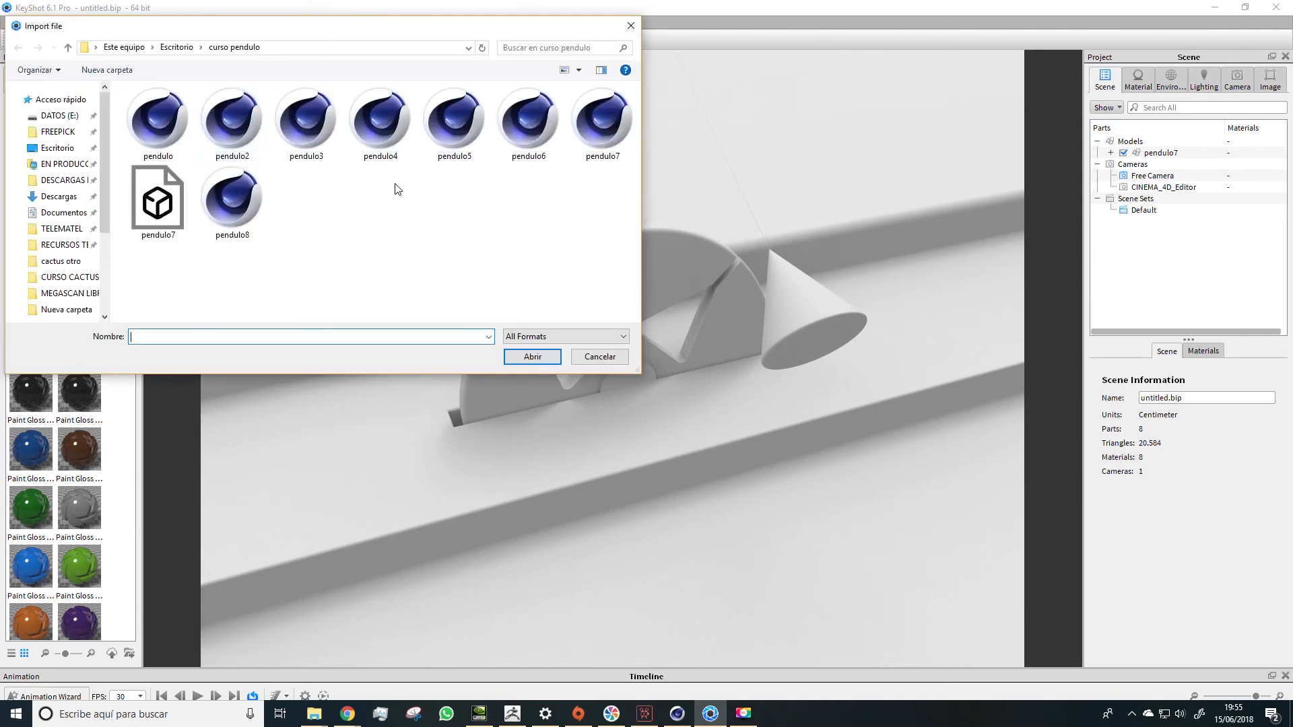
left_click(158, 200)
left_click(532, 357)
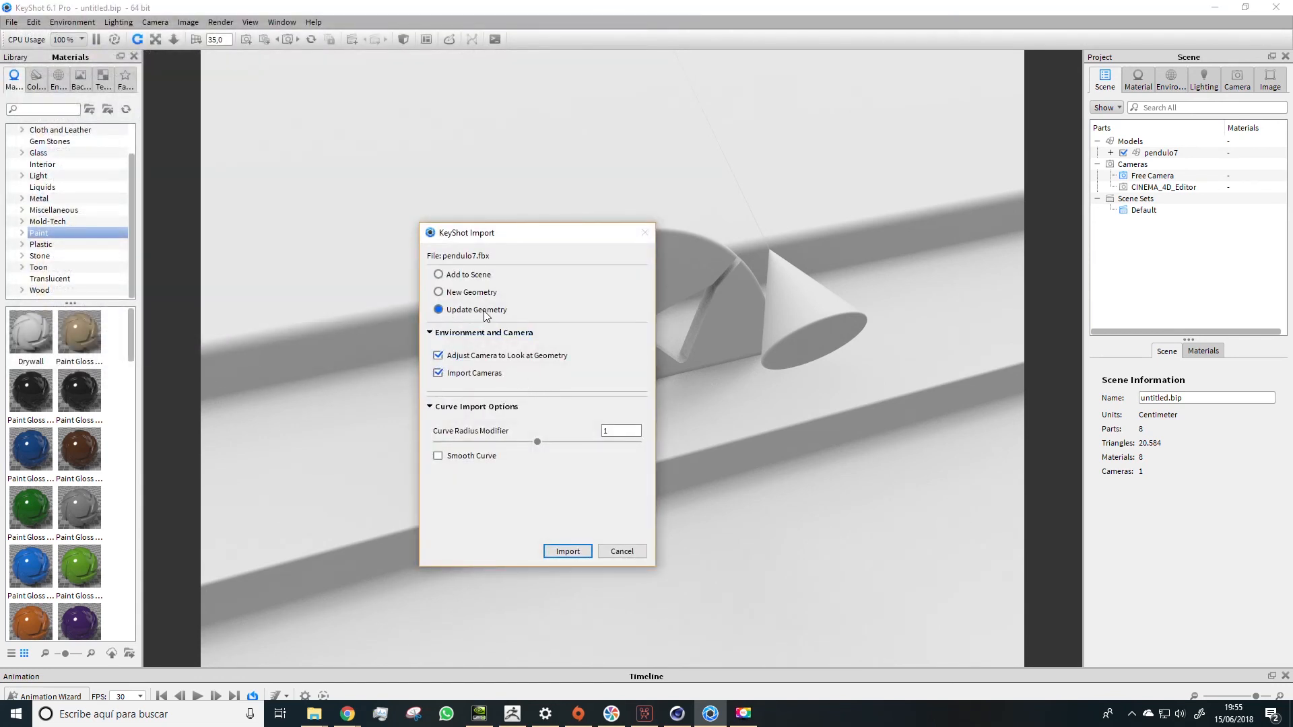
left_click(567, 550)
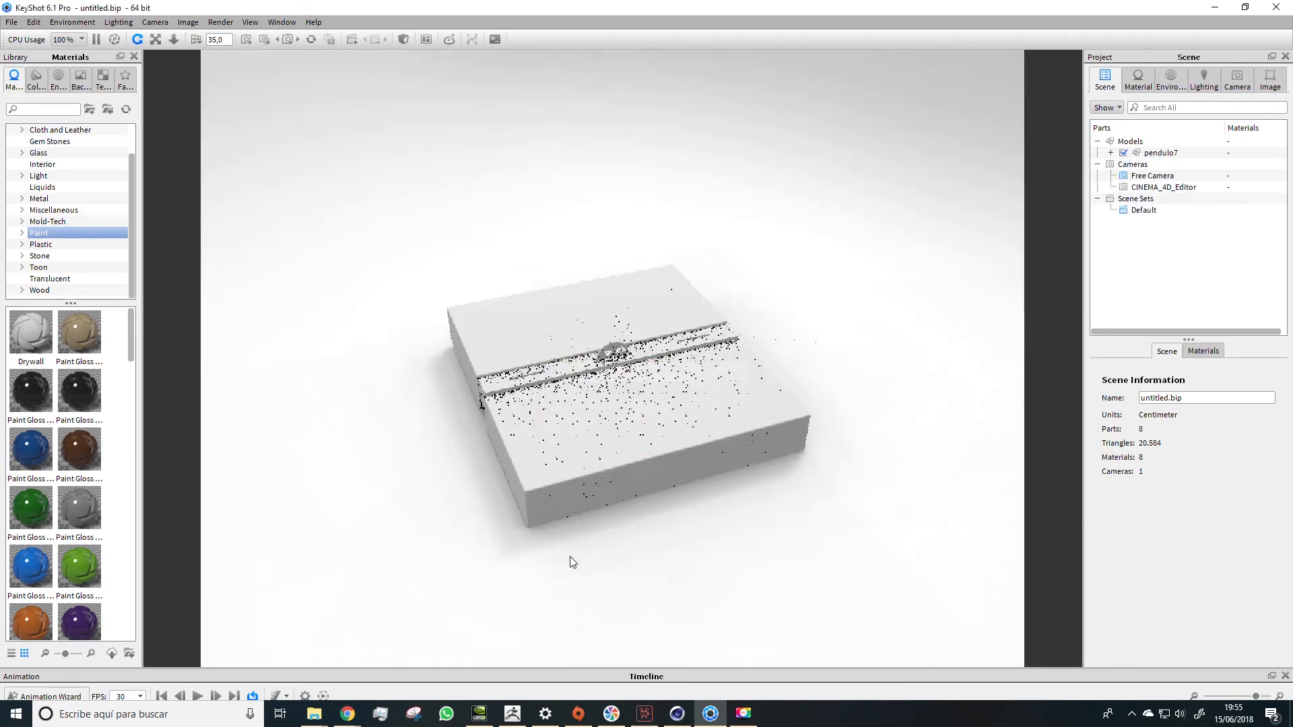
- Frame the disc and channel up close, and play the updated animation briefly
scroll(605, 381, "up", 5)
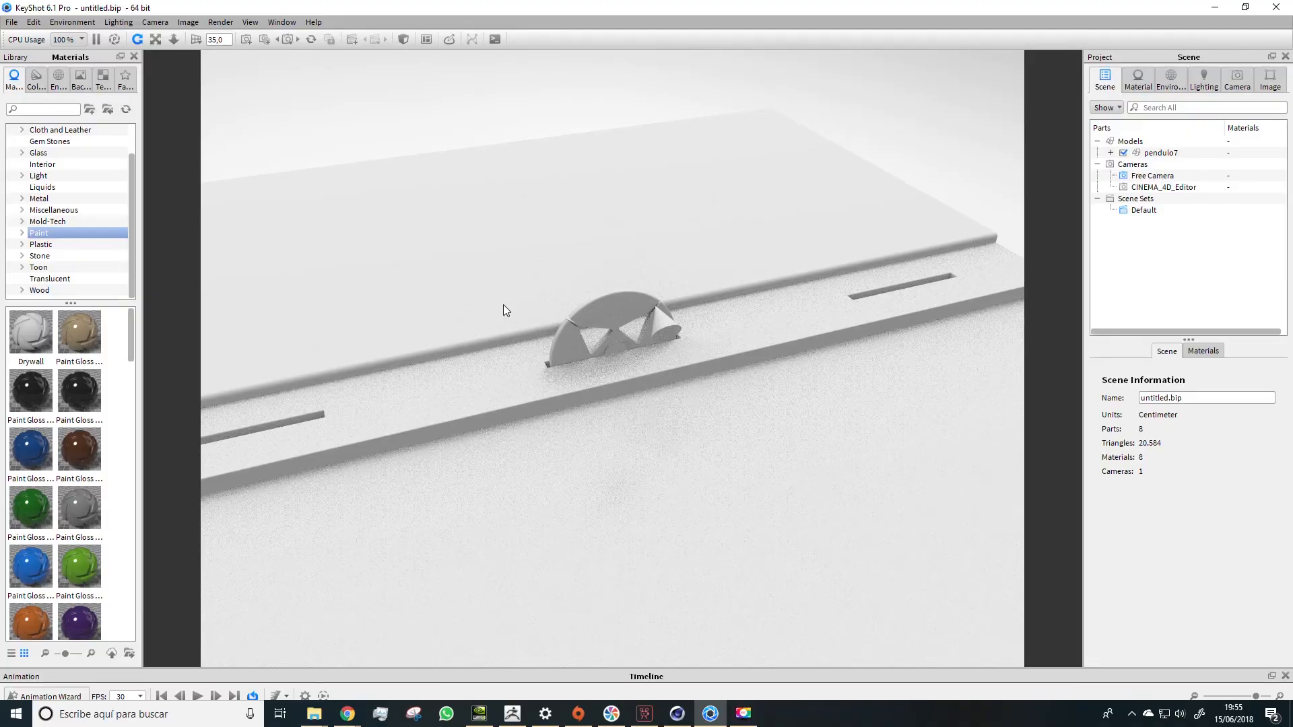
scroll(527, 311, "up", 5)
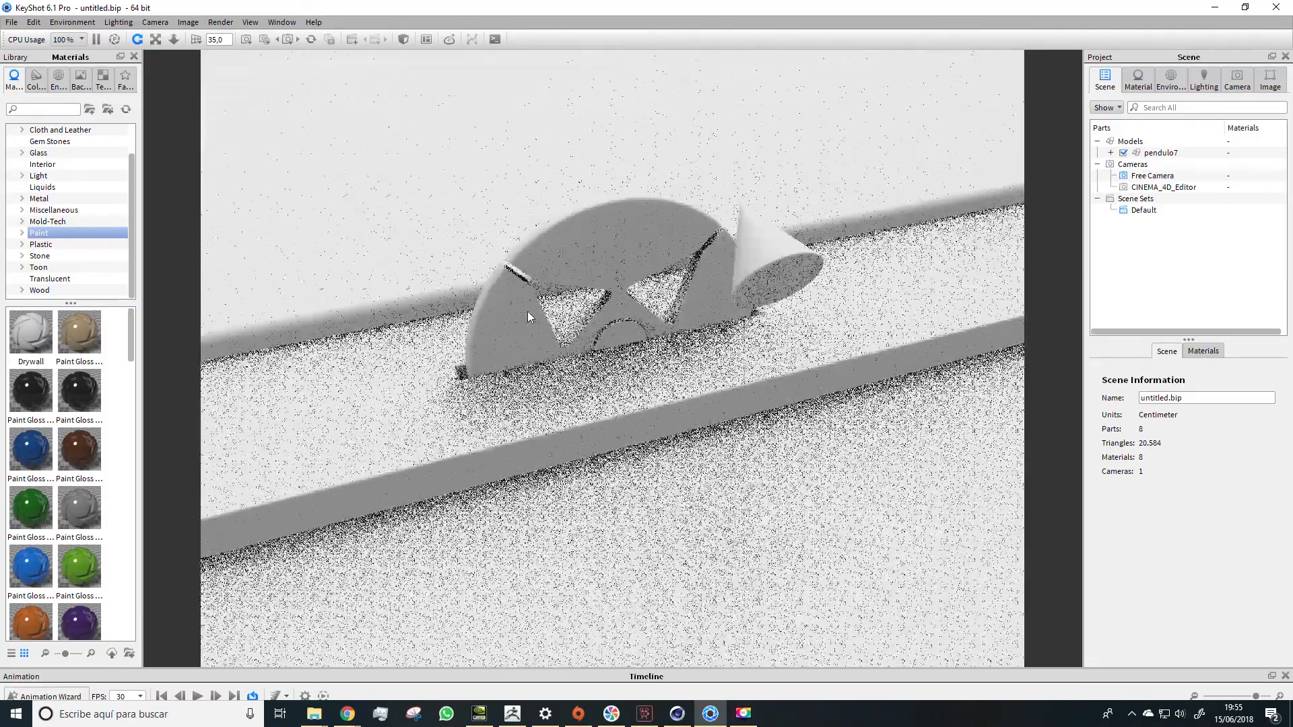
mouse_move(507, 290)
left_mouse_down("alt")
mouse_move(486, 278)
mouse_move(479, 289)
mouse_move(499, 244)
mouse_move(499, 281)
left_mouse_up("alt")
scroll(499, 281, "up", 2)
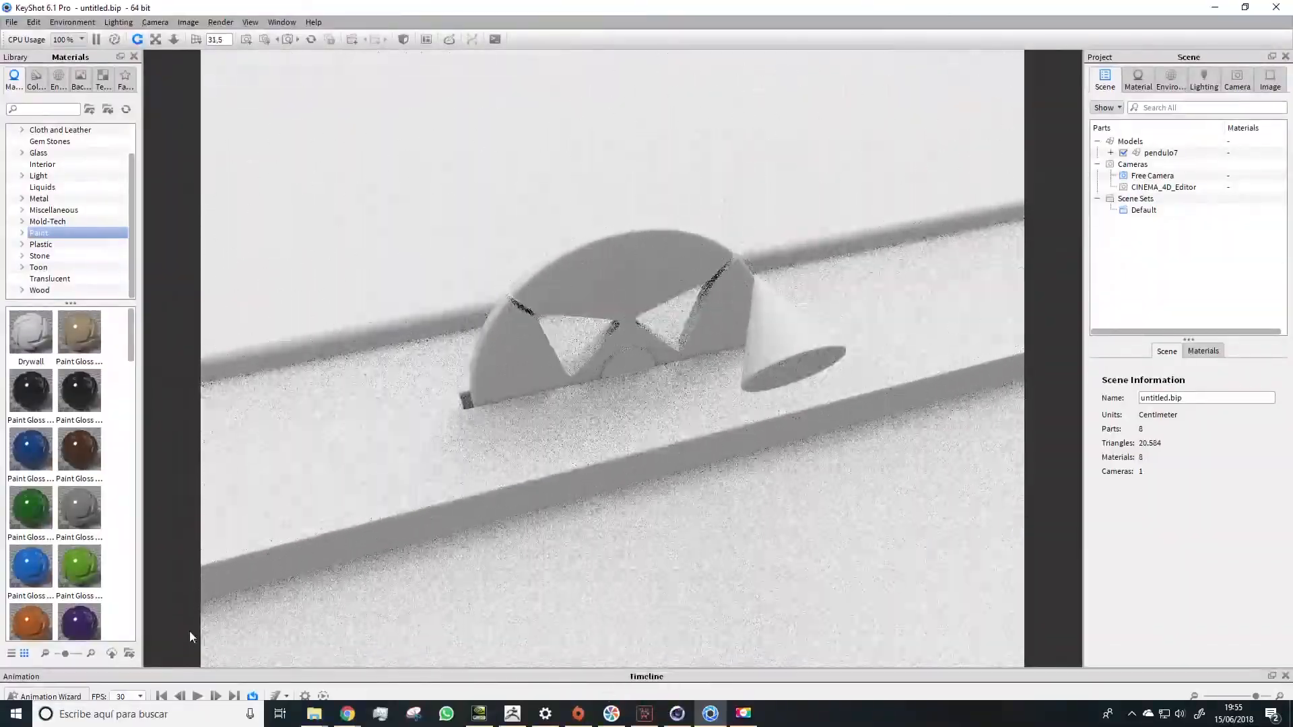
left_click(199, 696)
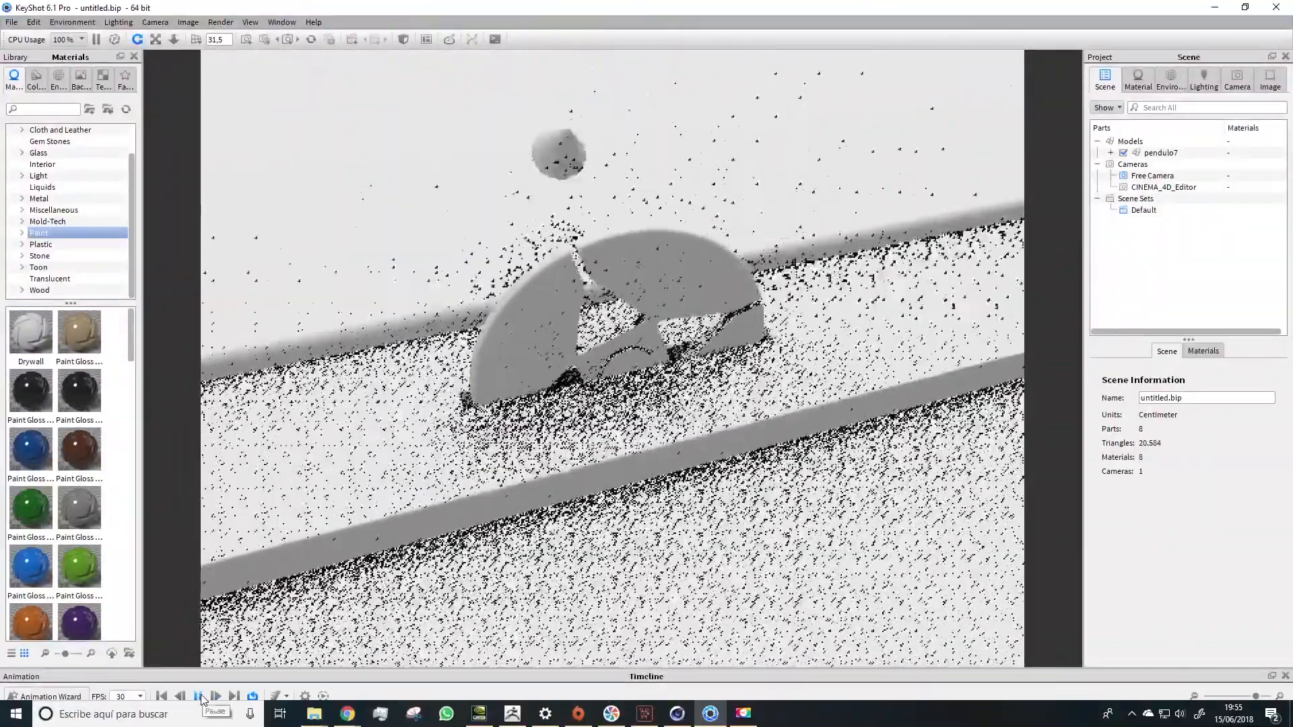
left_click(200, 697)
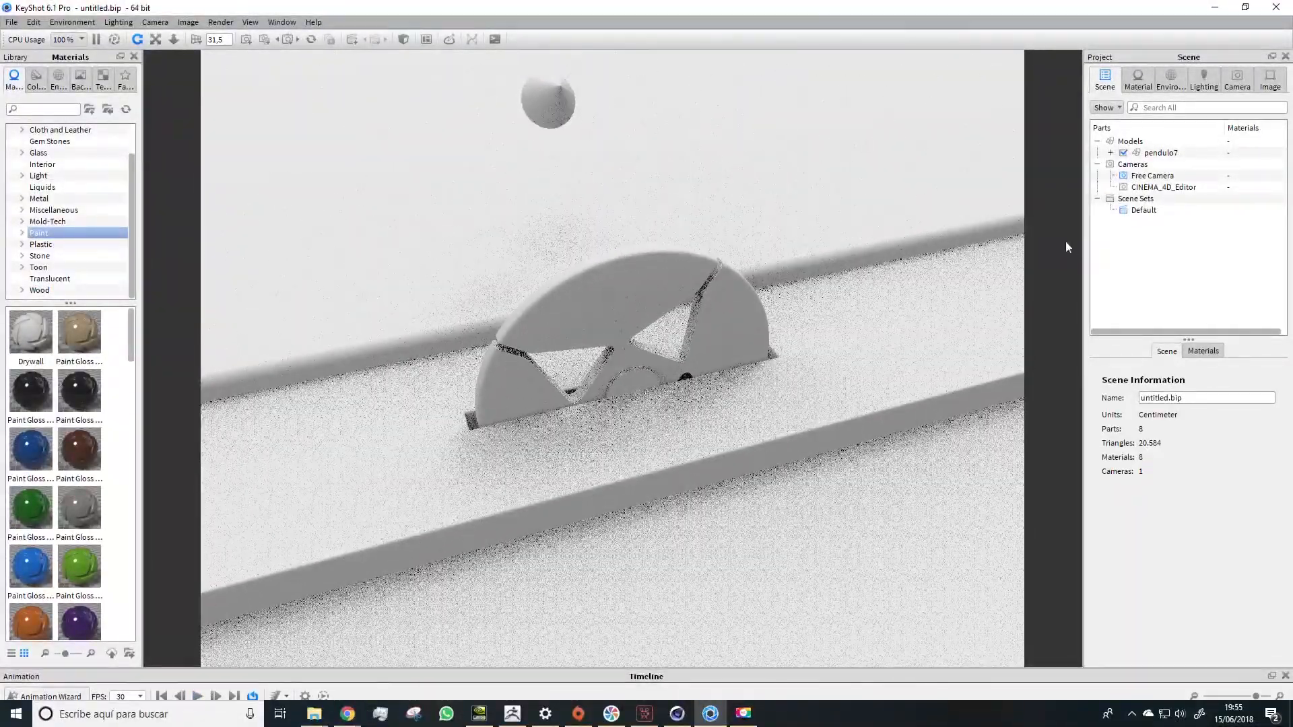
- Add a new camera from the current close-up view of the disc and lock it
left_click(1237, 83)
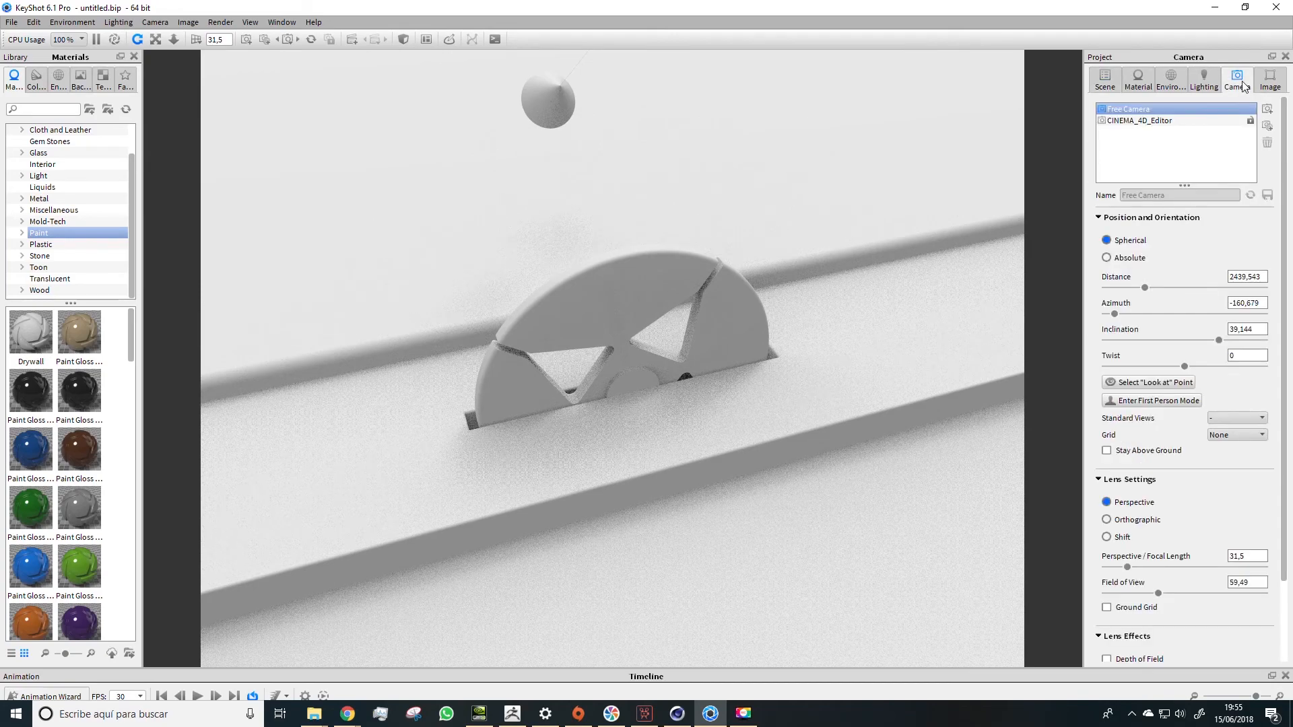
left_click(1267, 110)
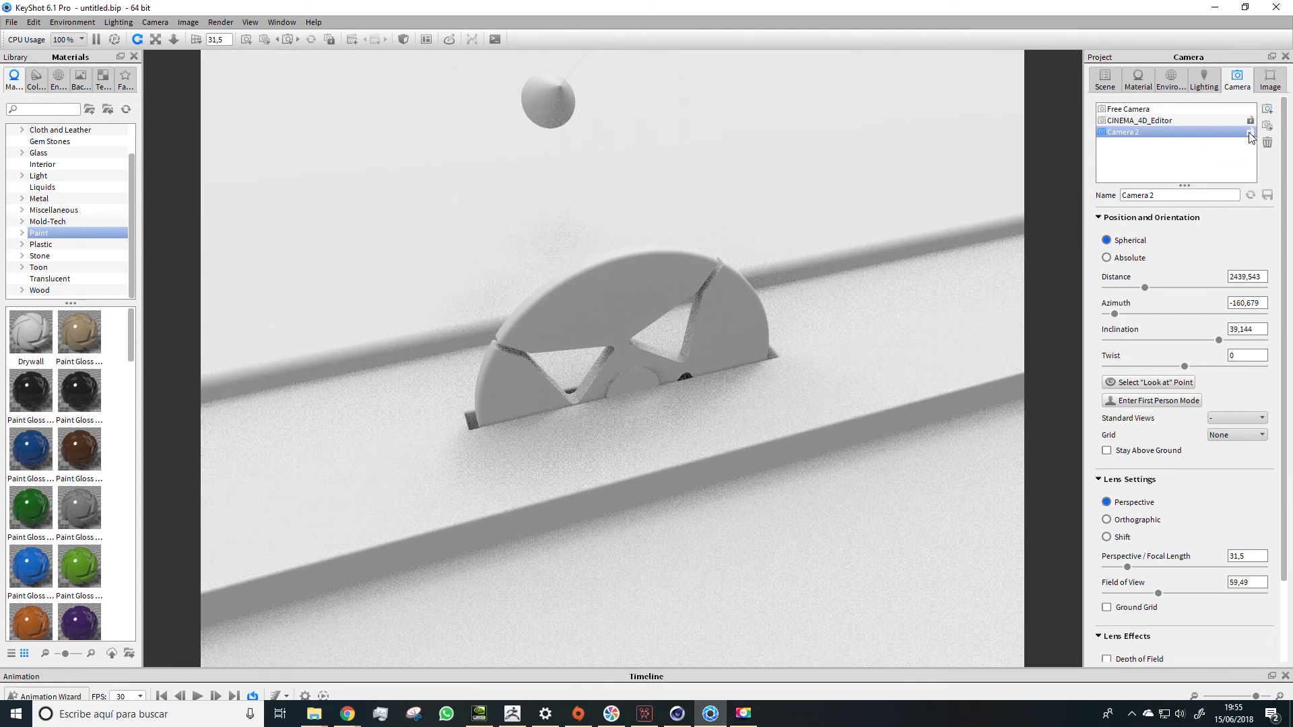
left_click(1250, 132)
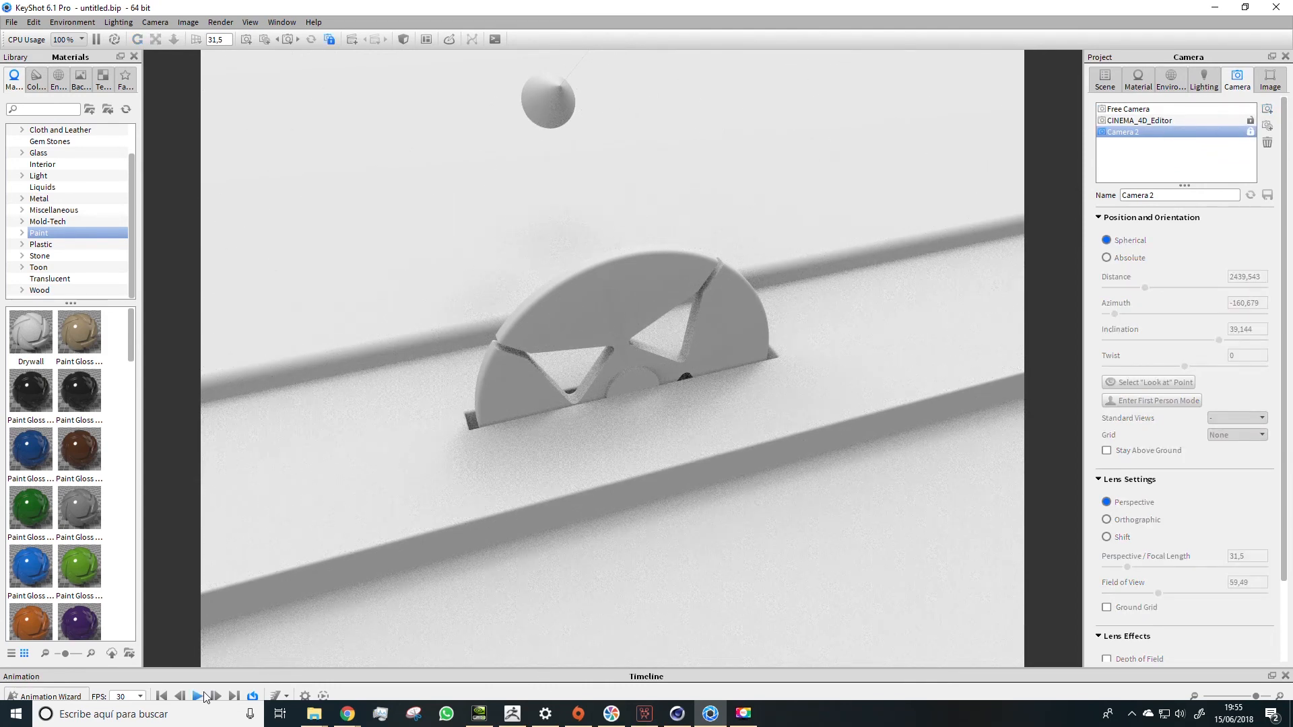
- Browse the material library categories from Glass through Plastic to see the available presets
key("alt")
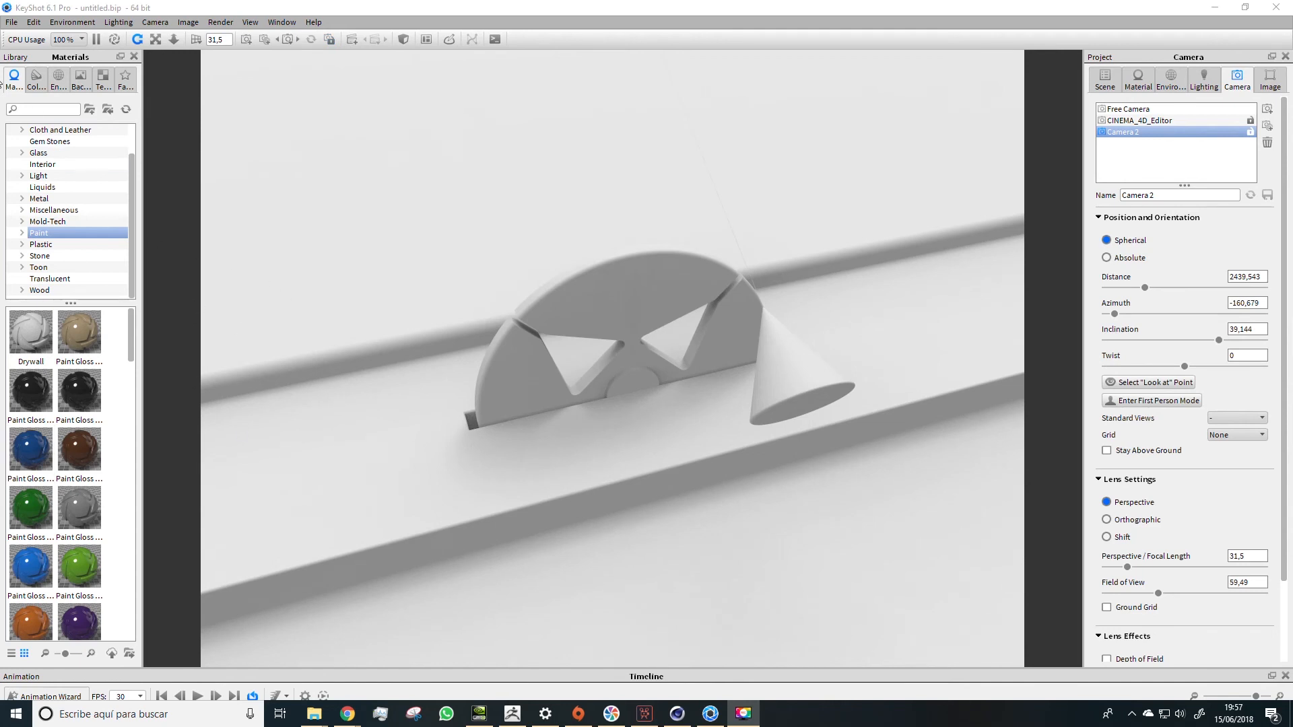
left_click(44, 153)
key("Down")
key("Down")
key("Down")
key("Down")
key("Down")
key("Down")
key("Down")
key("Down")
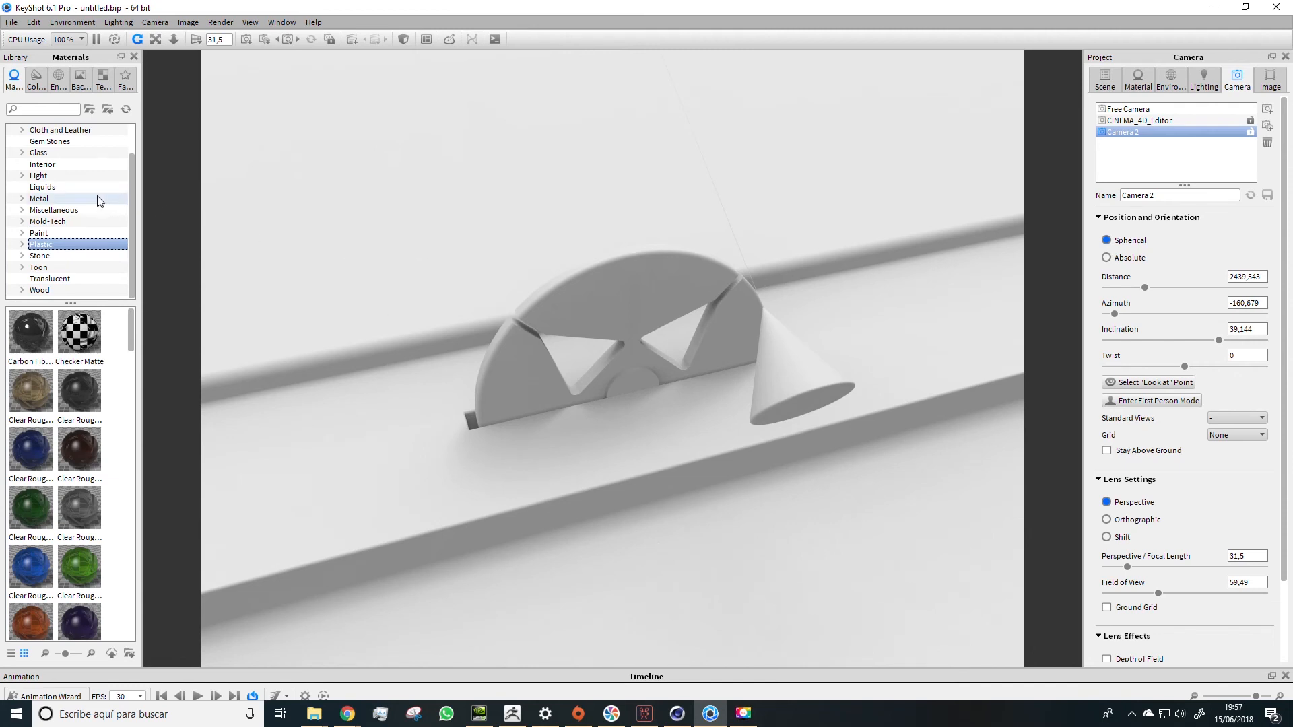
scroll(67, 216, "up", 2)
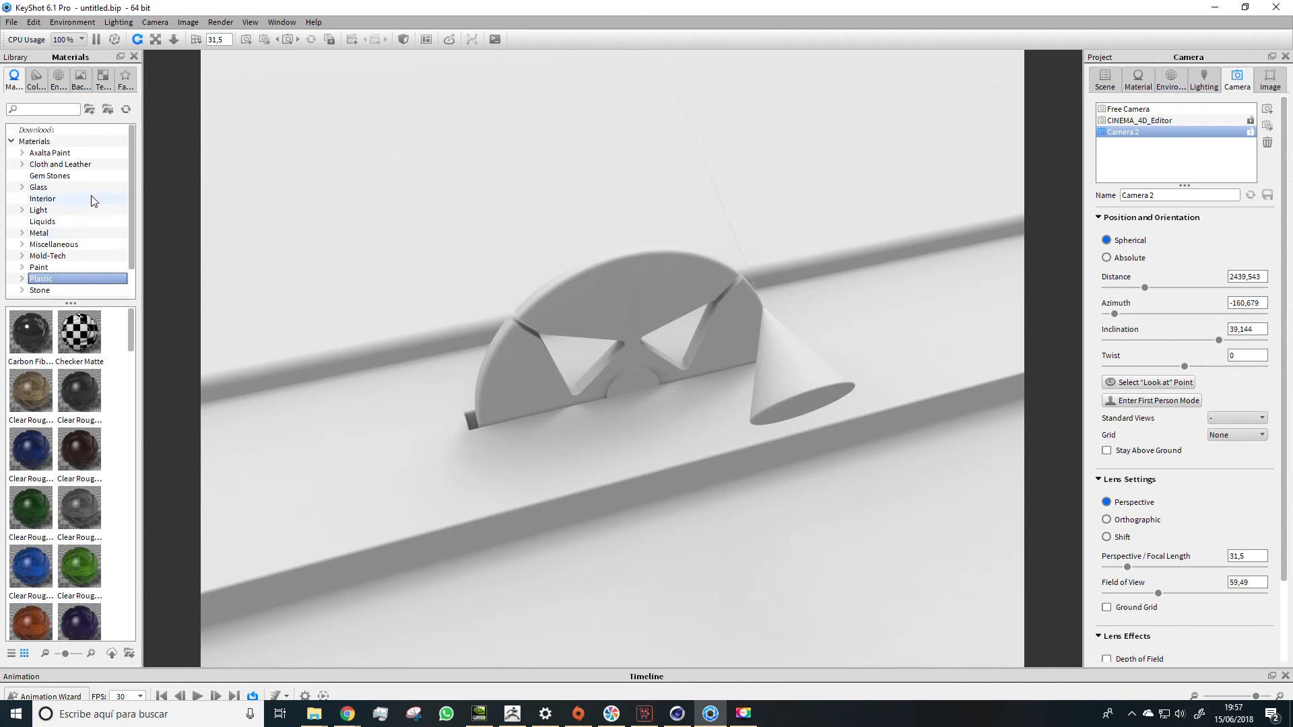
- Apply the Axalta Paint material Champange Fizz to the pendulum's disc
left_click(51, 154)
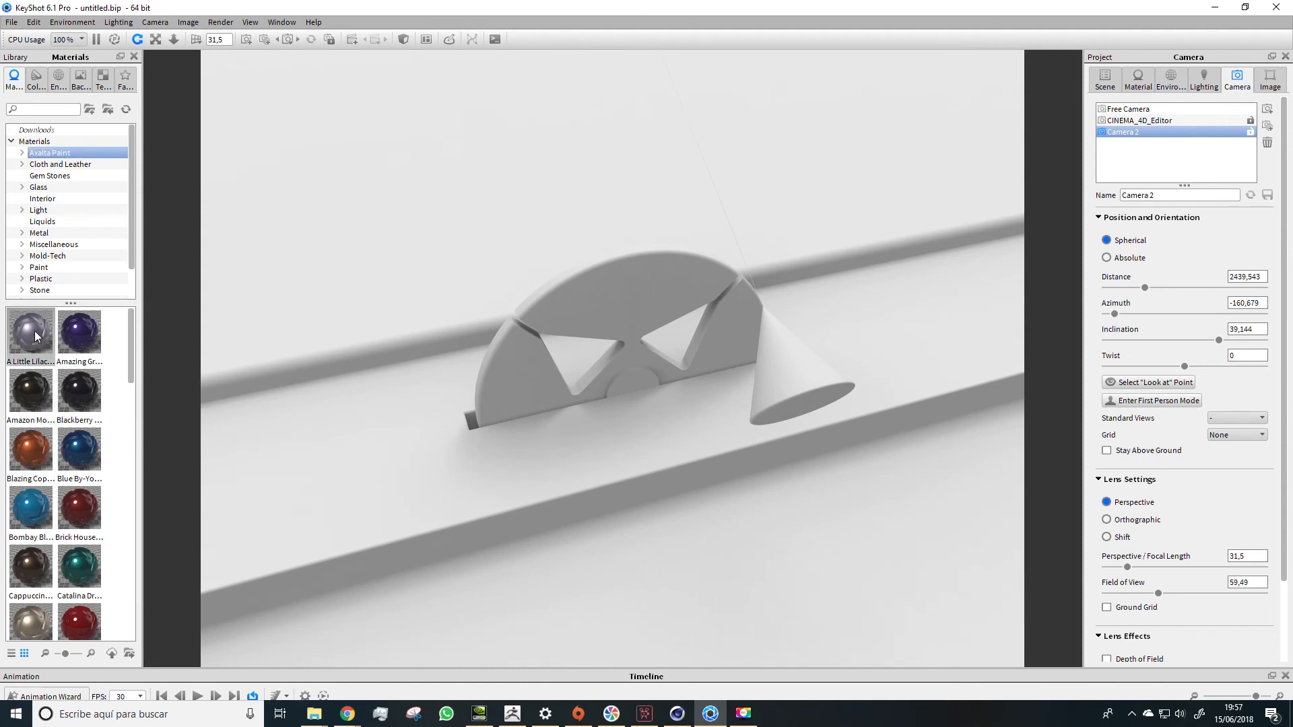
scroll(37, 583, "down", 3)
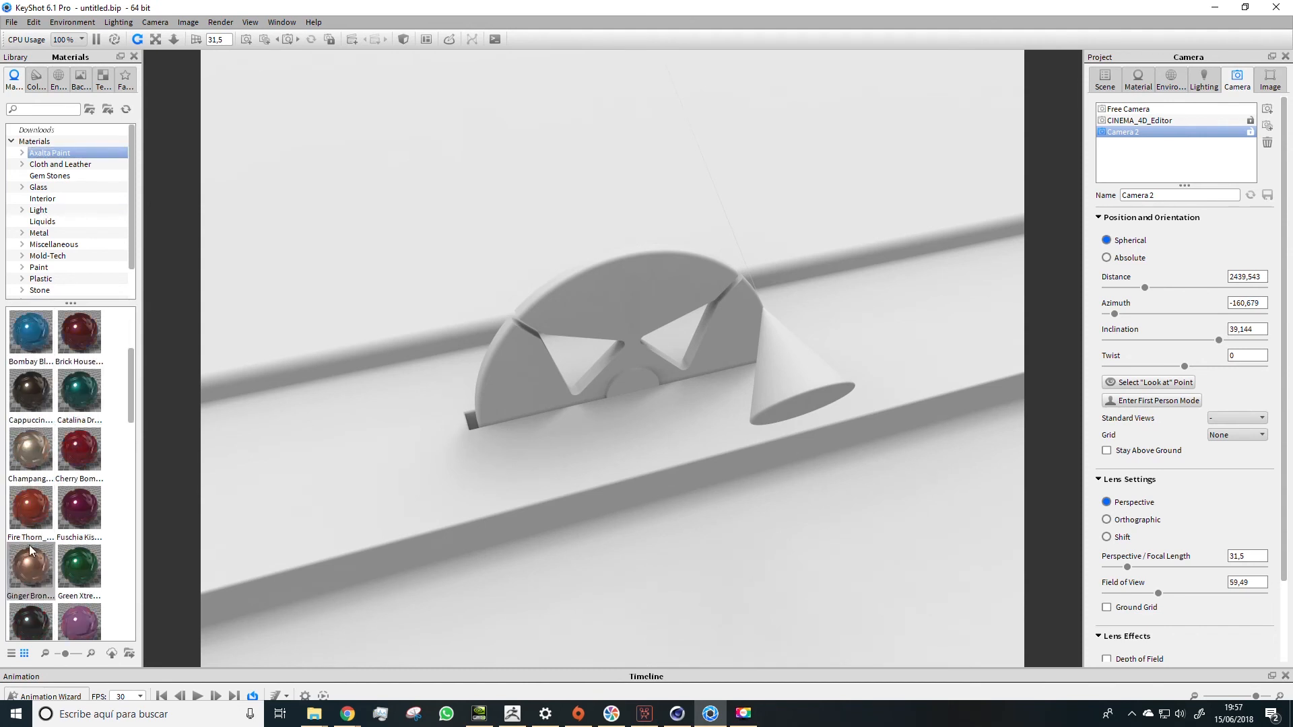
left_click(39, 568)
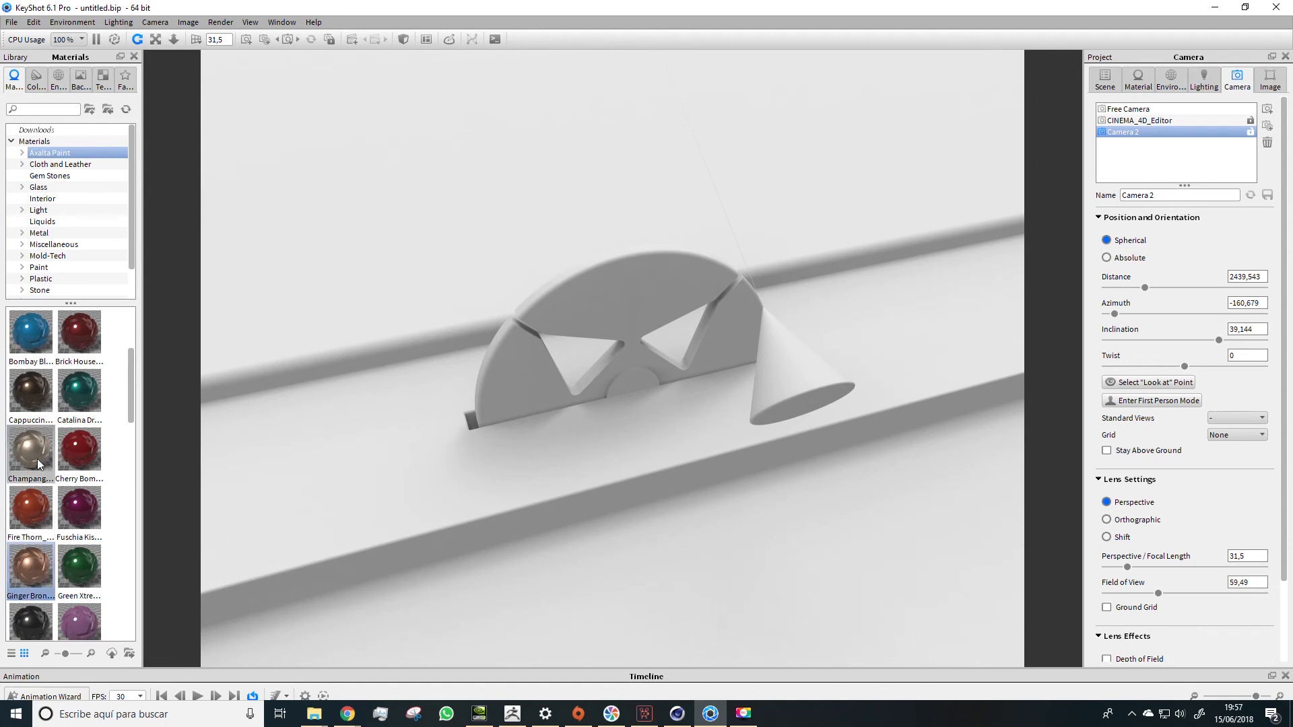
left_click(29, 462)
left_click(31, 445)
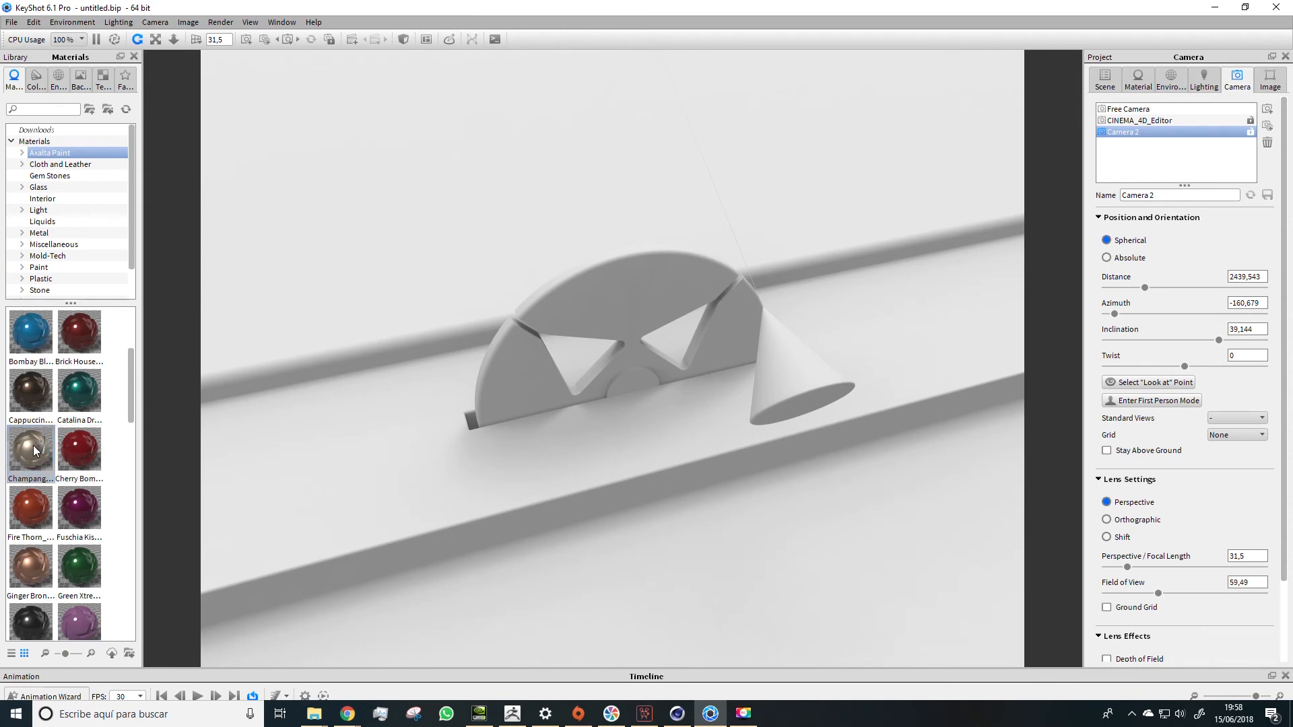
left_click_drag(31, 452, 515, 370)
- Apply the Axalta Paint material Pacific Gold to the channel strip beneath the disc
scroll(44, 390, "down", 3)
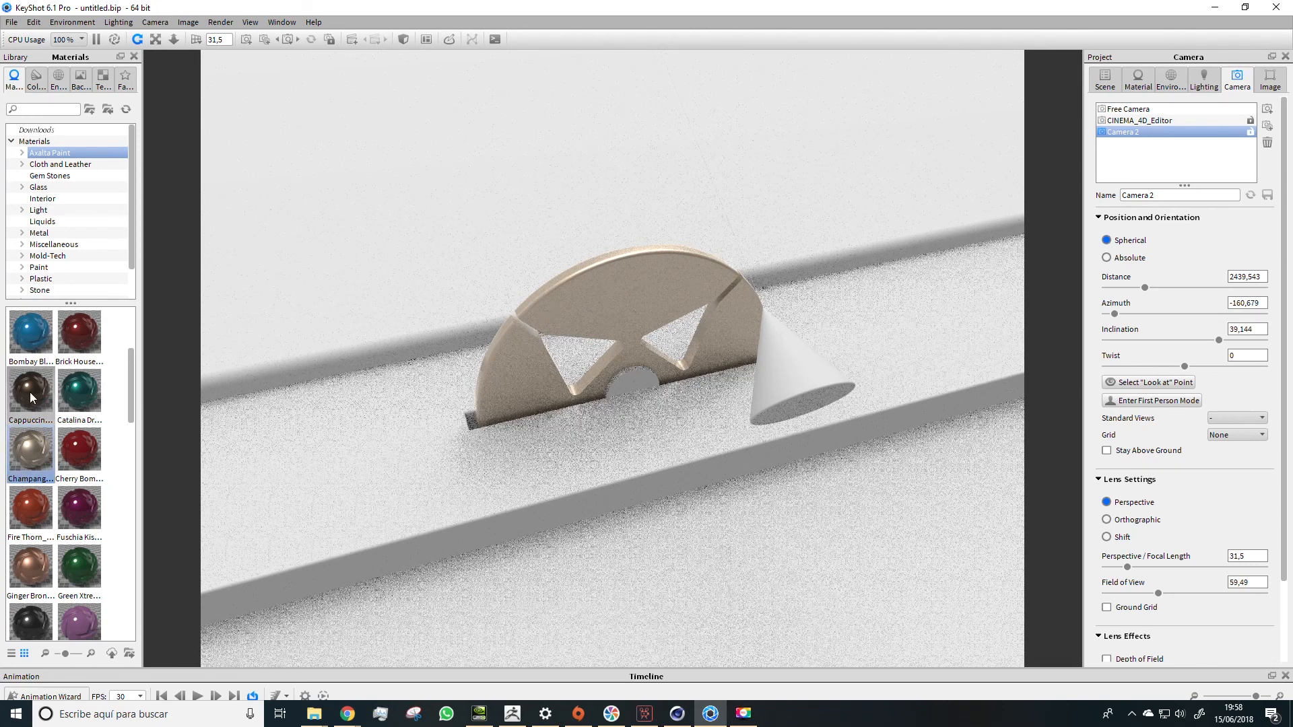
scroll(45, 381, "down", 3)
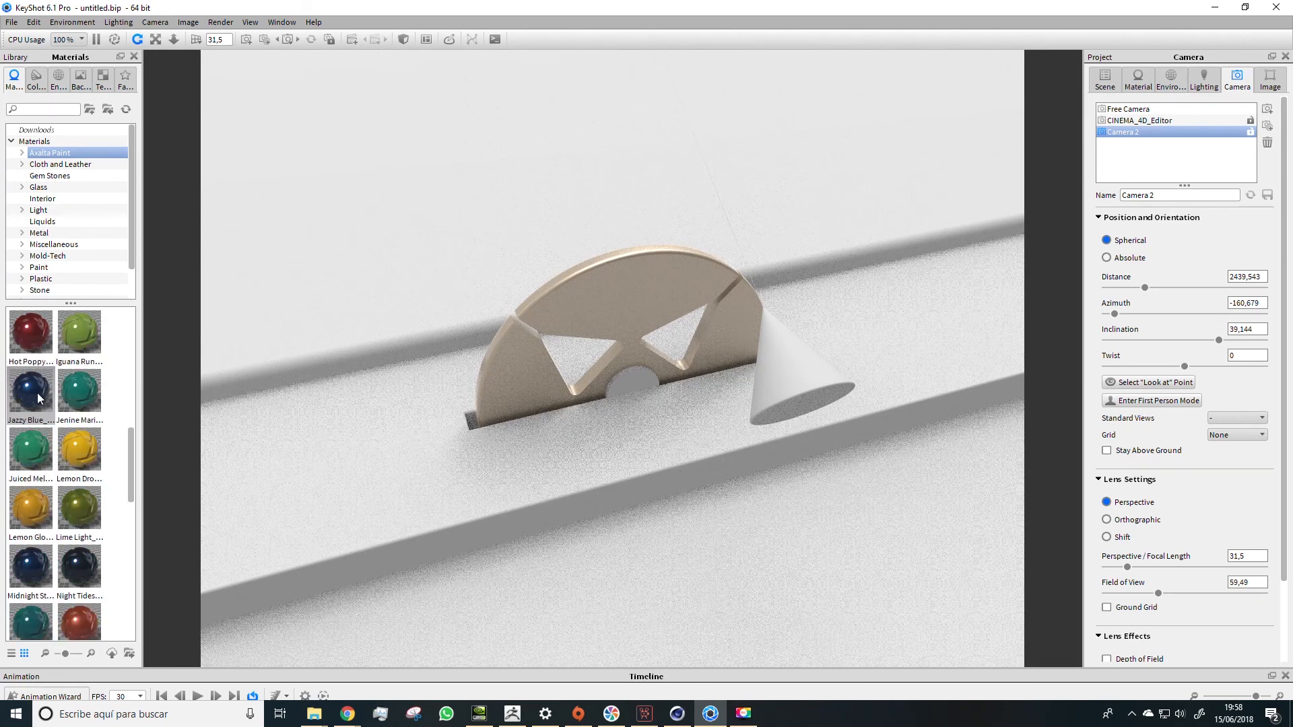
scroll(39, 397, "down", 3)
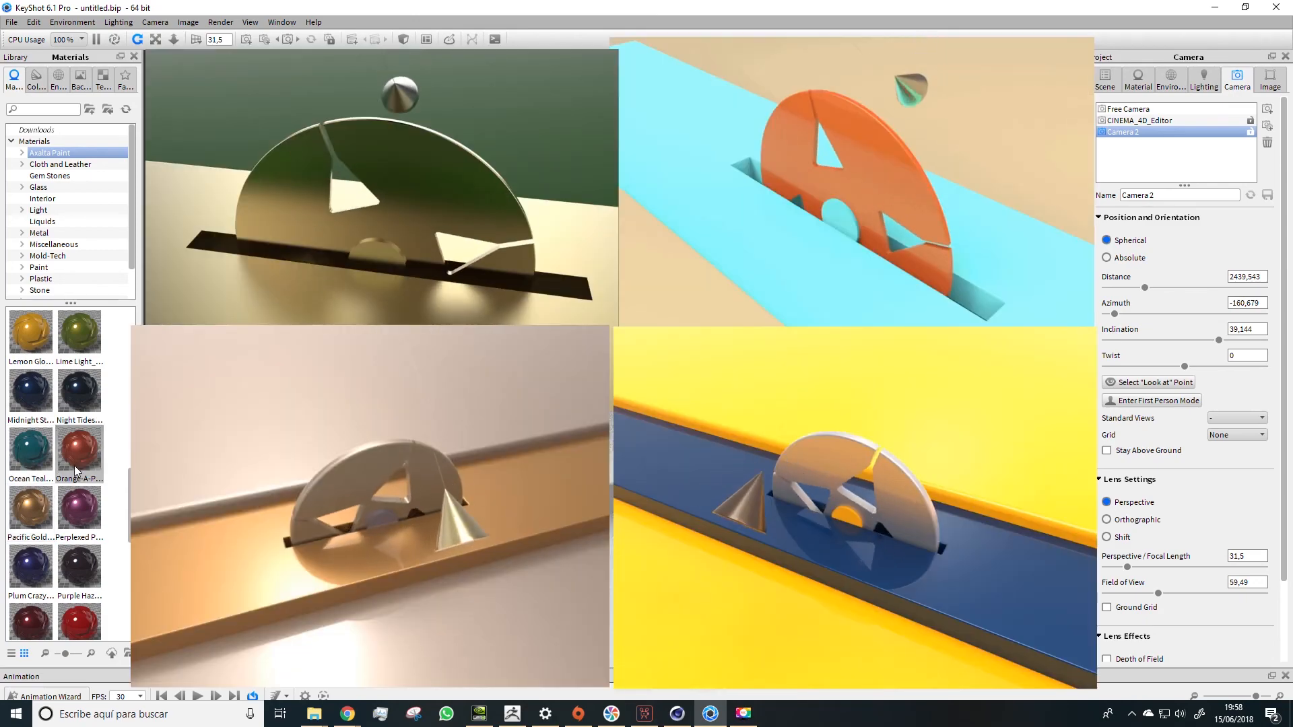
mouse_move(76, 470)
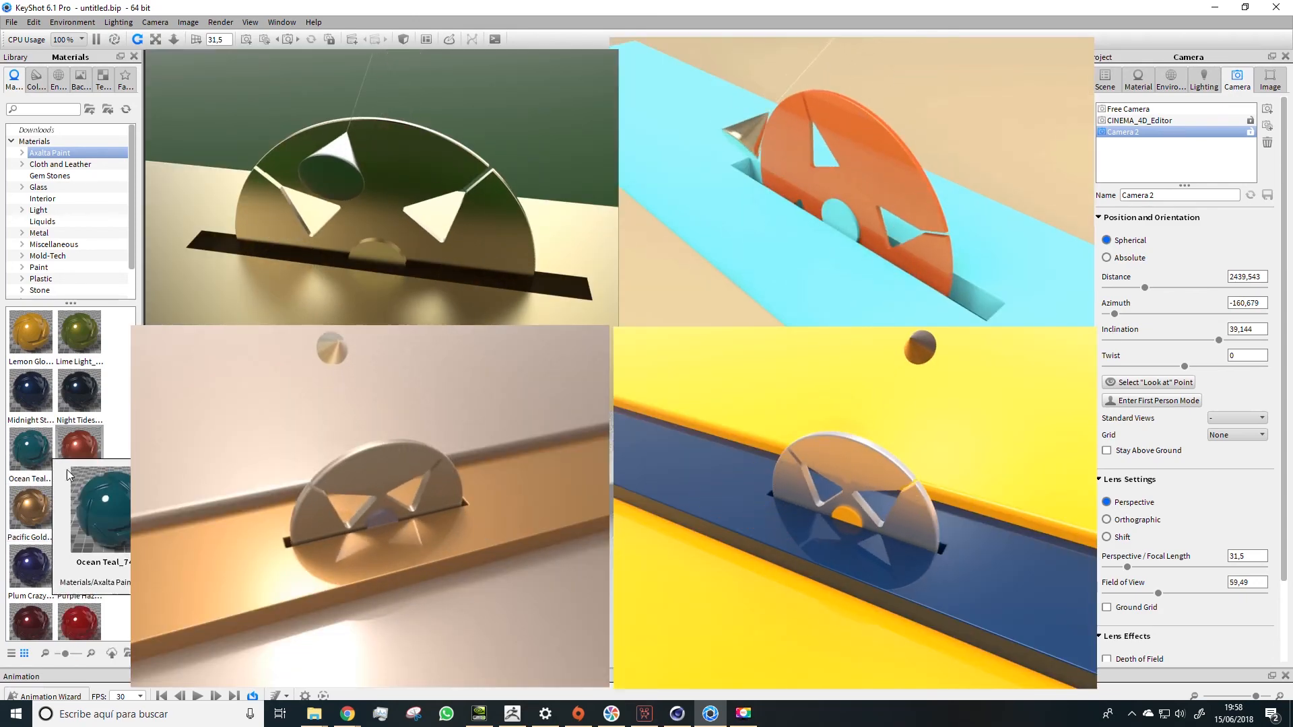
mouse_move(37, 512)
left_click_drag(37, 511, 421, 500)
- Apply Silva_745532 to the large blocks behind and in front of the channel, and Pacific Gold to the channel's end sections
scroll(48, 468, "down", 5)
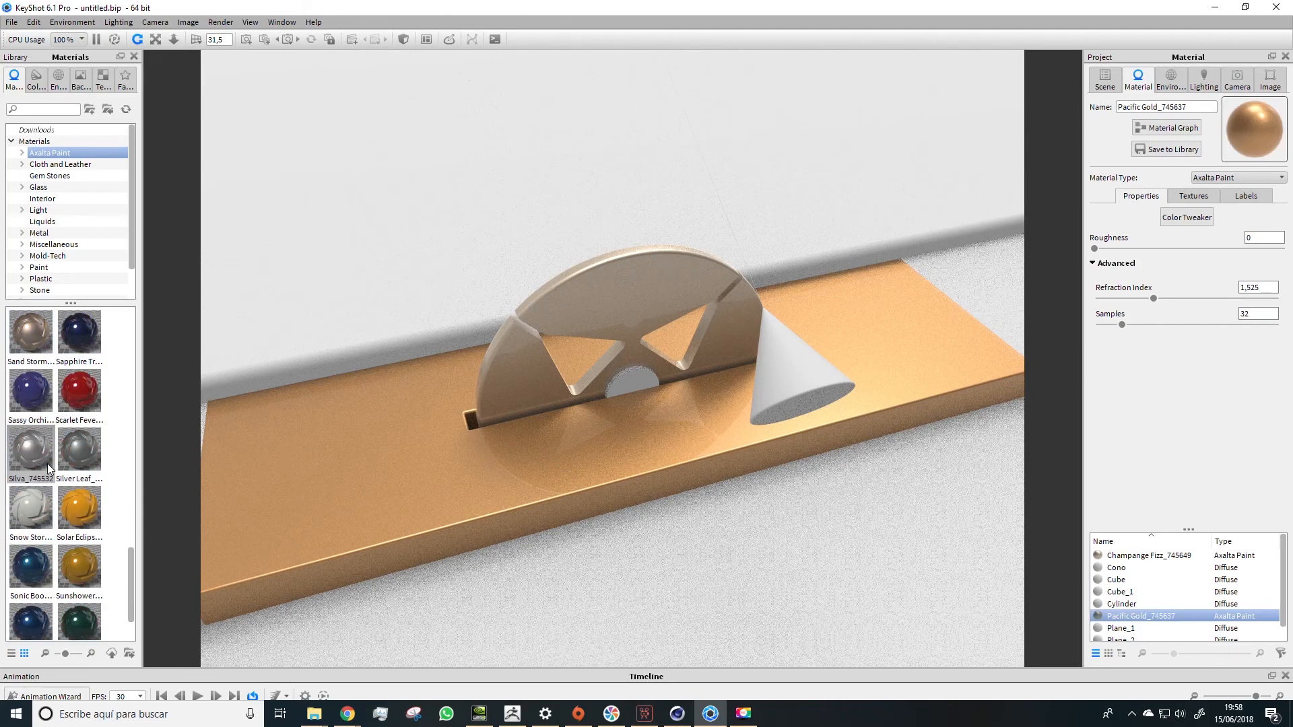
left_click_drag(29, 456, 405, 341)
left_click_drag(37, 451, 596, 600)
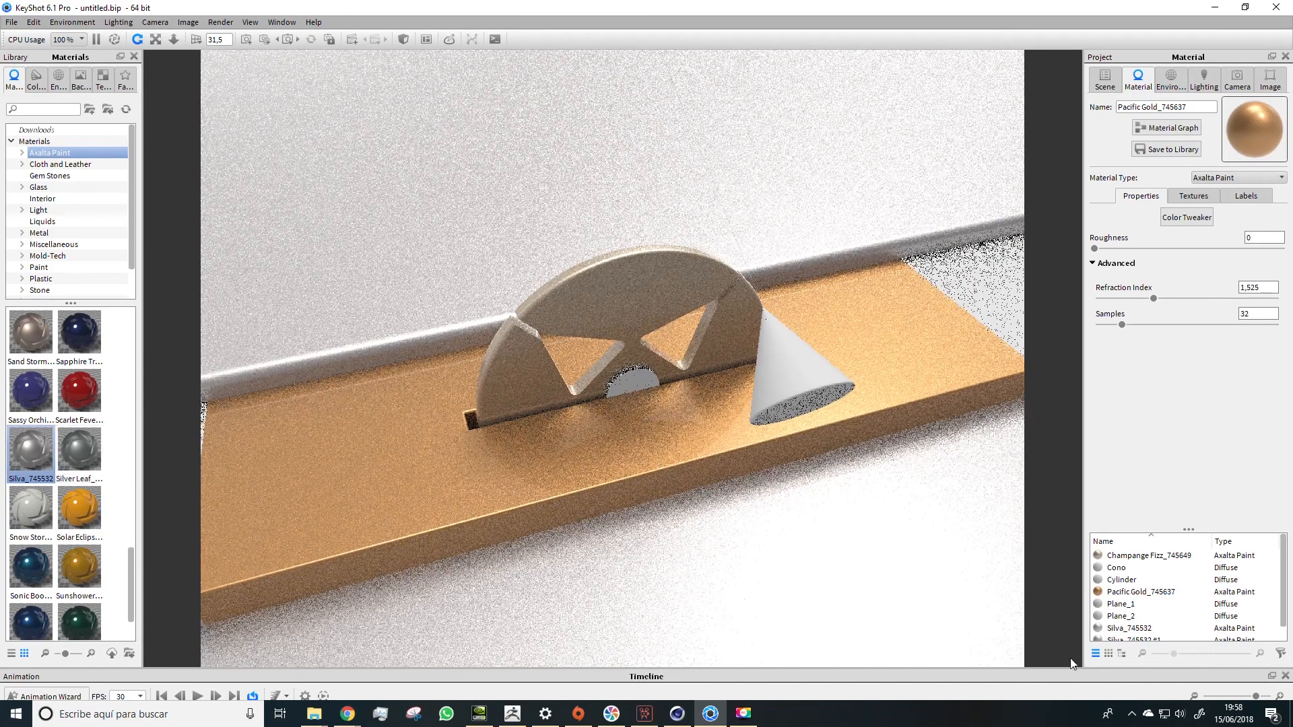
left_click(1134, 593)
left_click_drag(1134, 592, 675, 390)
- Examine the applied materials from another angle and play the animation briefly
left_click_drag(497, 430, 419, 422, "alt")
left_click_drag(328, 263, 260, 314)
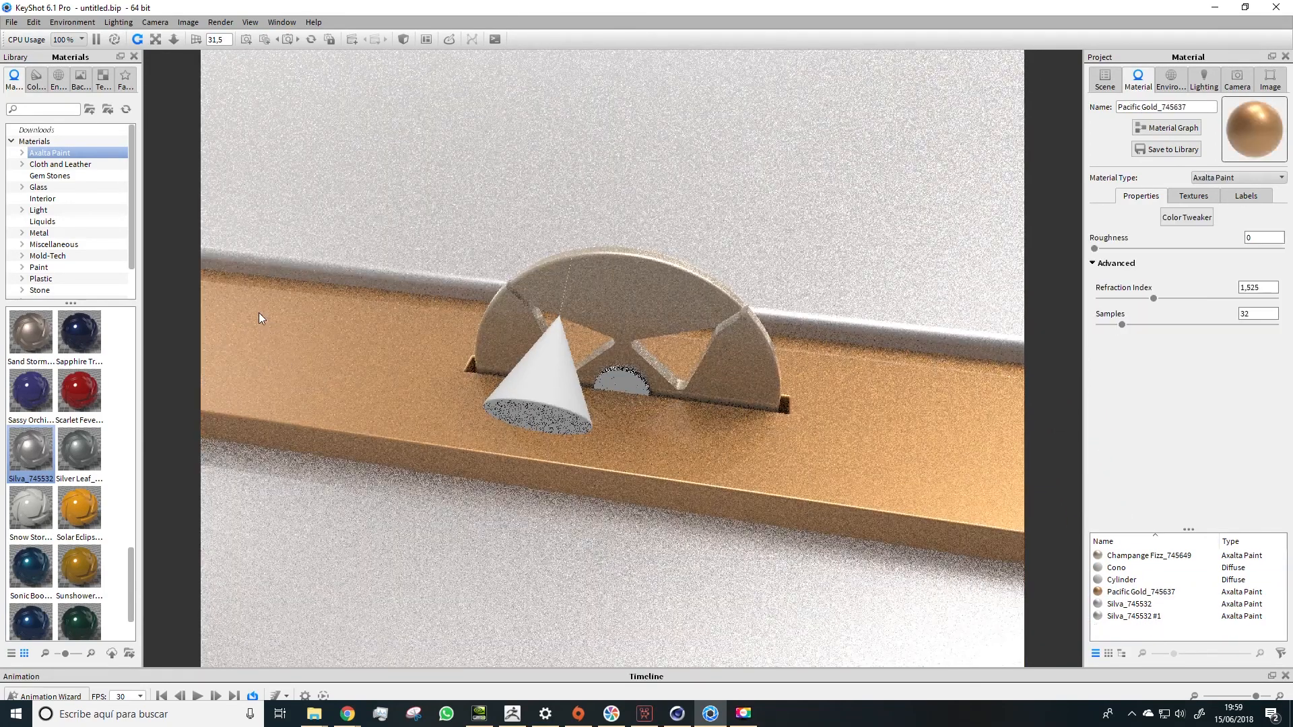
left_click(197, 696)
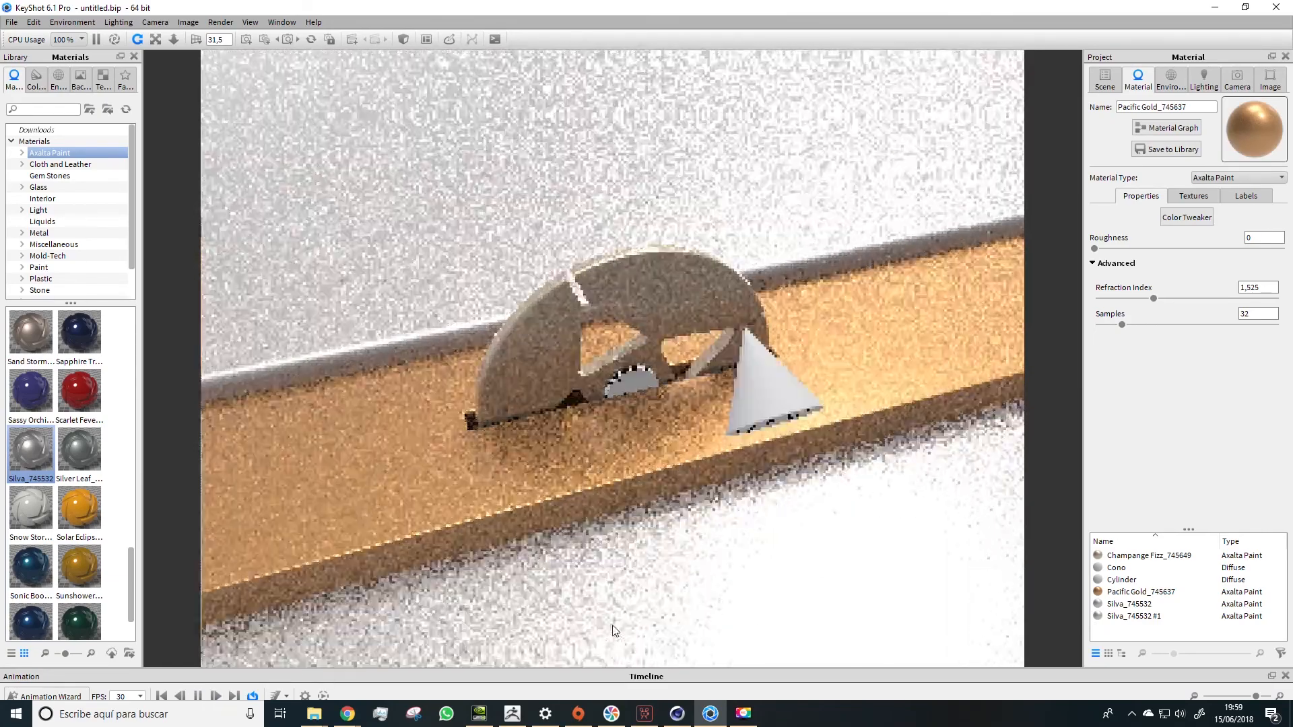
left_click(198, 697)
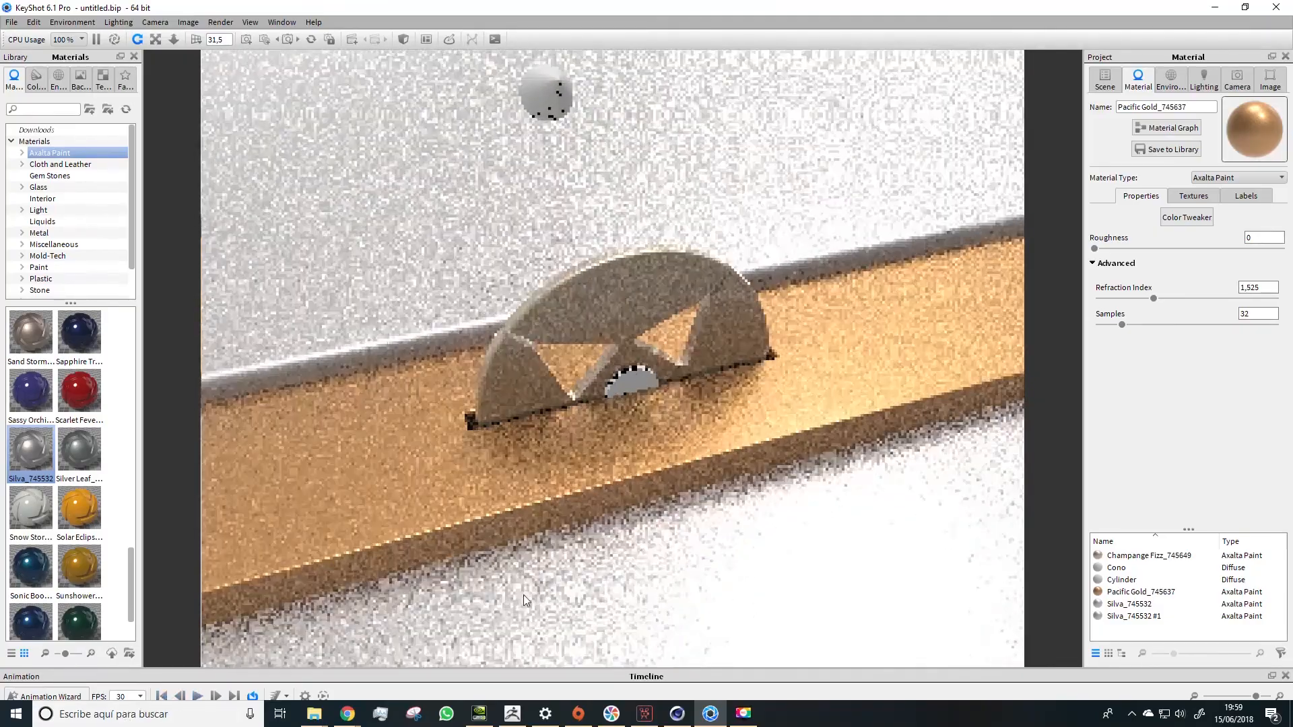
- Inspect the pendulum and channel from other angles under Camera 2 and play the animation
left_click_drag(664, 478, 649, 446)
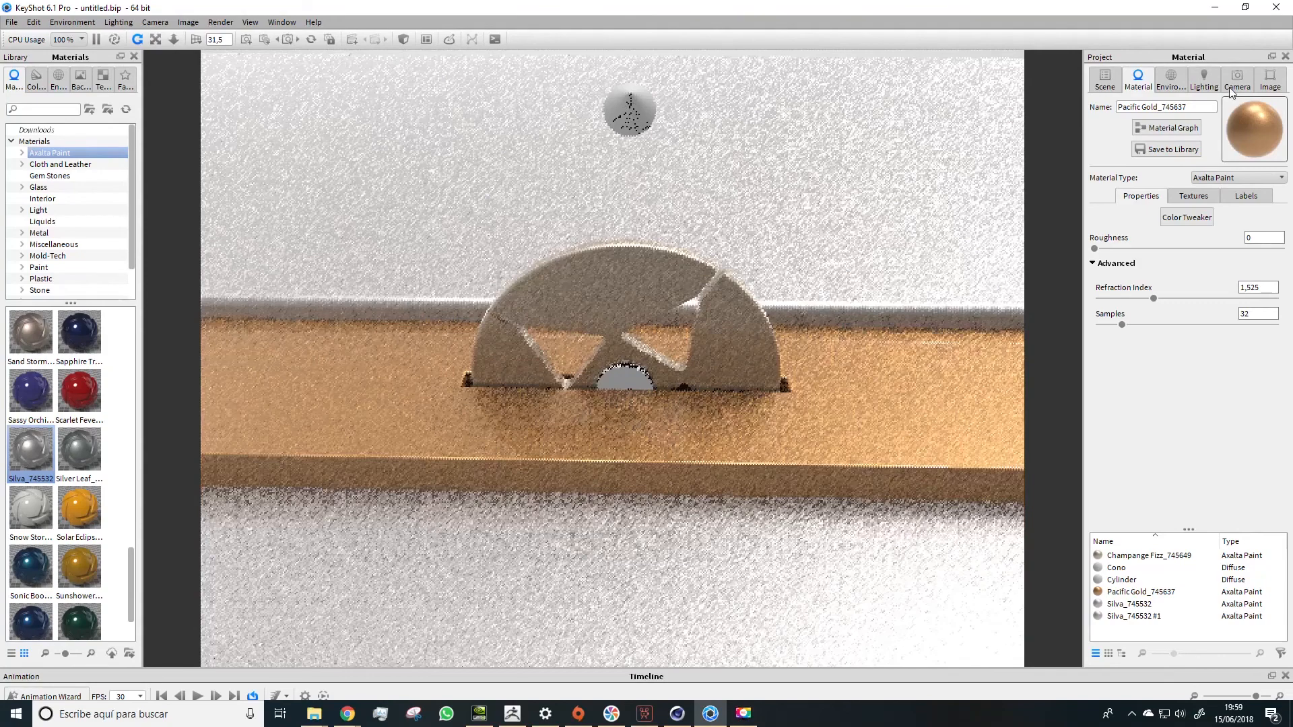
left_click(1237, 80)
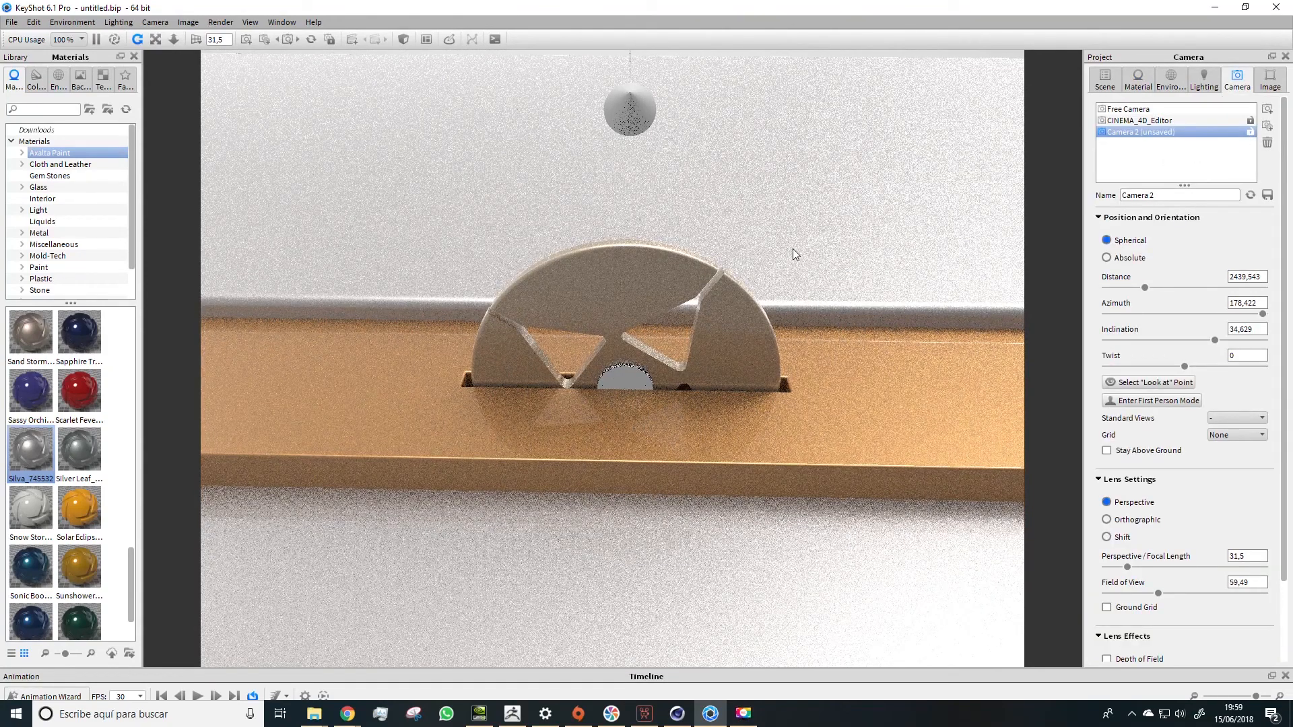
left_click_drag(794, 294, 395, 519, "alt")
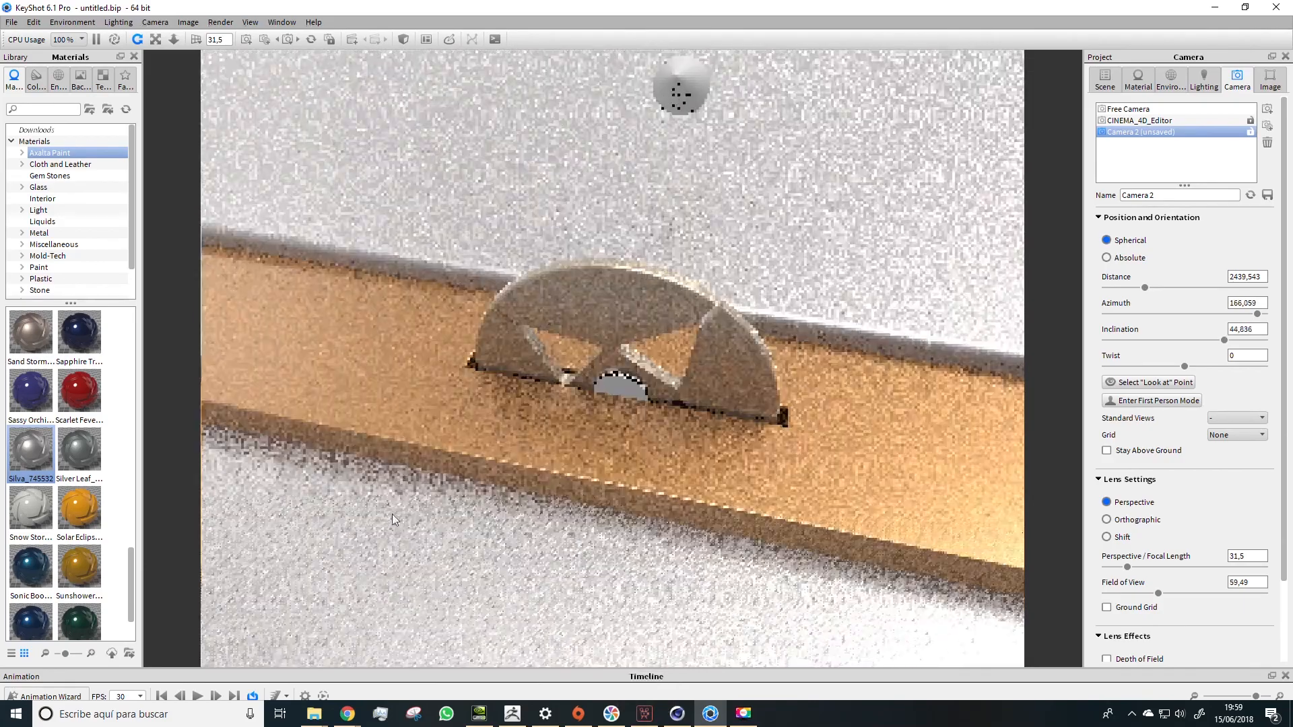
left_click(196, 696)
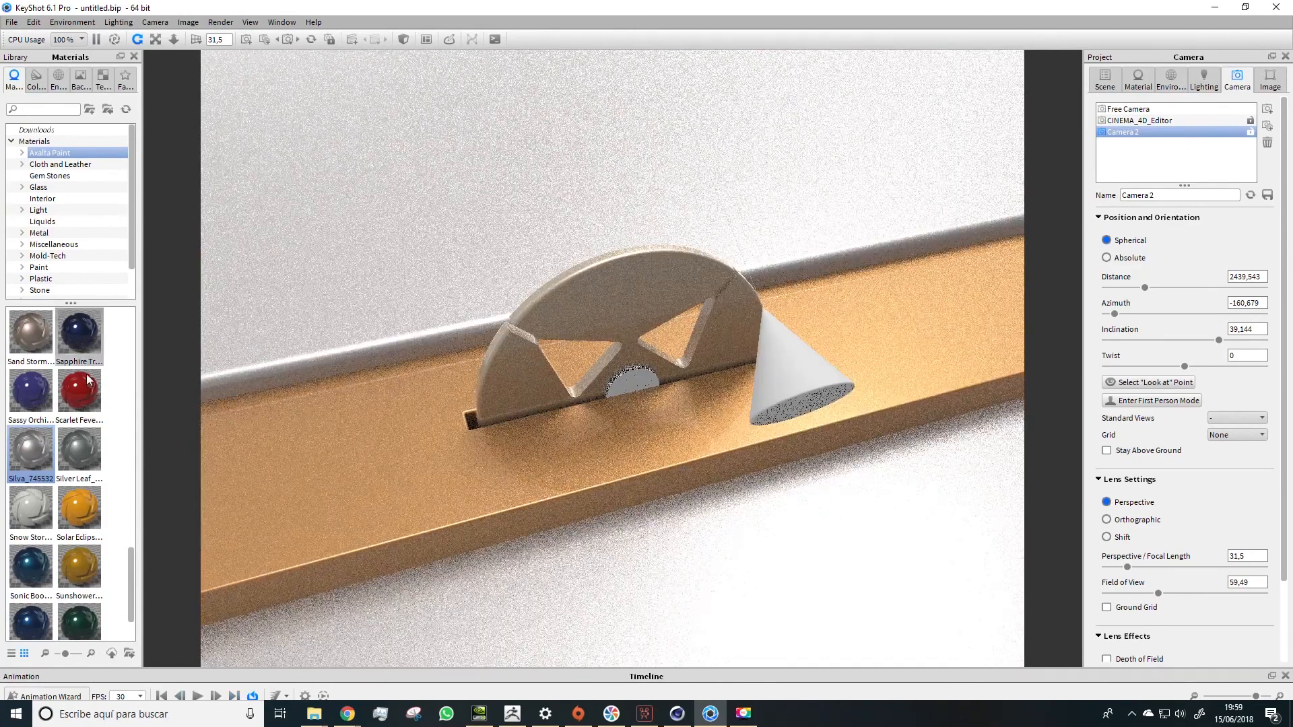
- Try the Axalta Paint Silver Leaf on the disc's central hub, and replace it with A Little Lilac
scroll(59, 475, "down", 2)
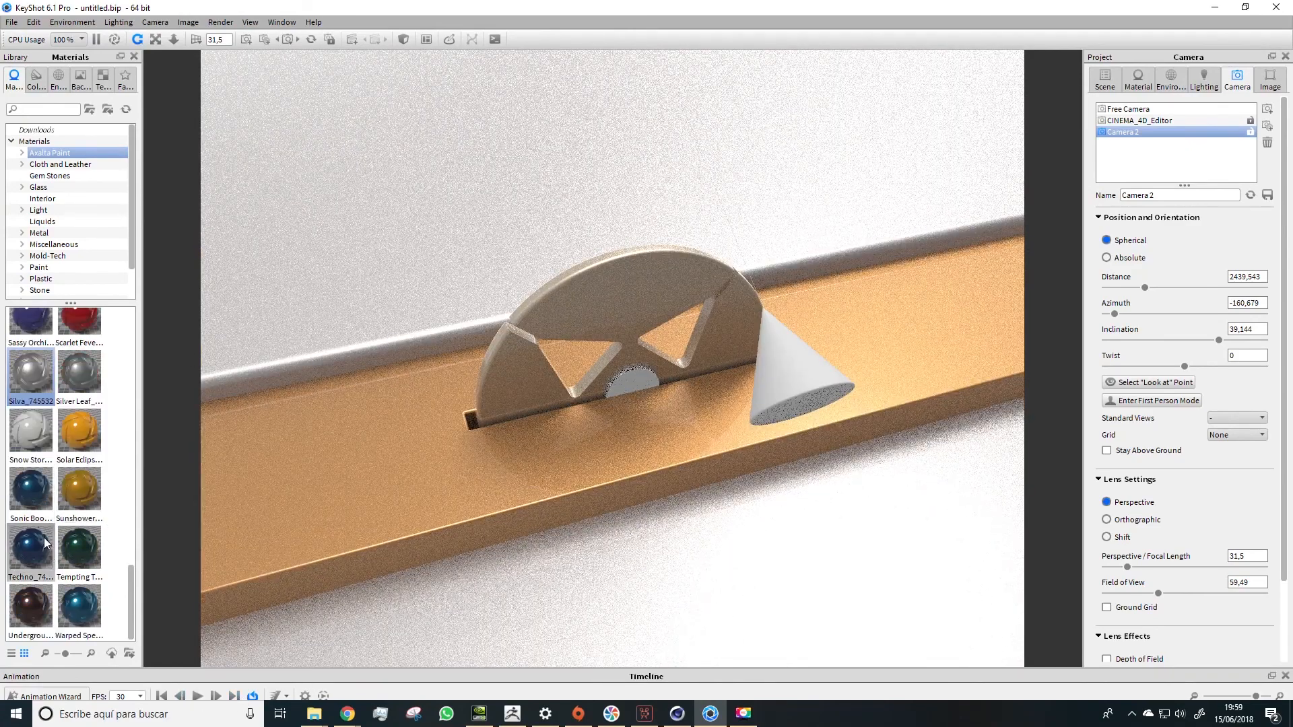
left_click_drag(74, 405, 645, 382)
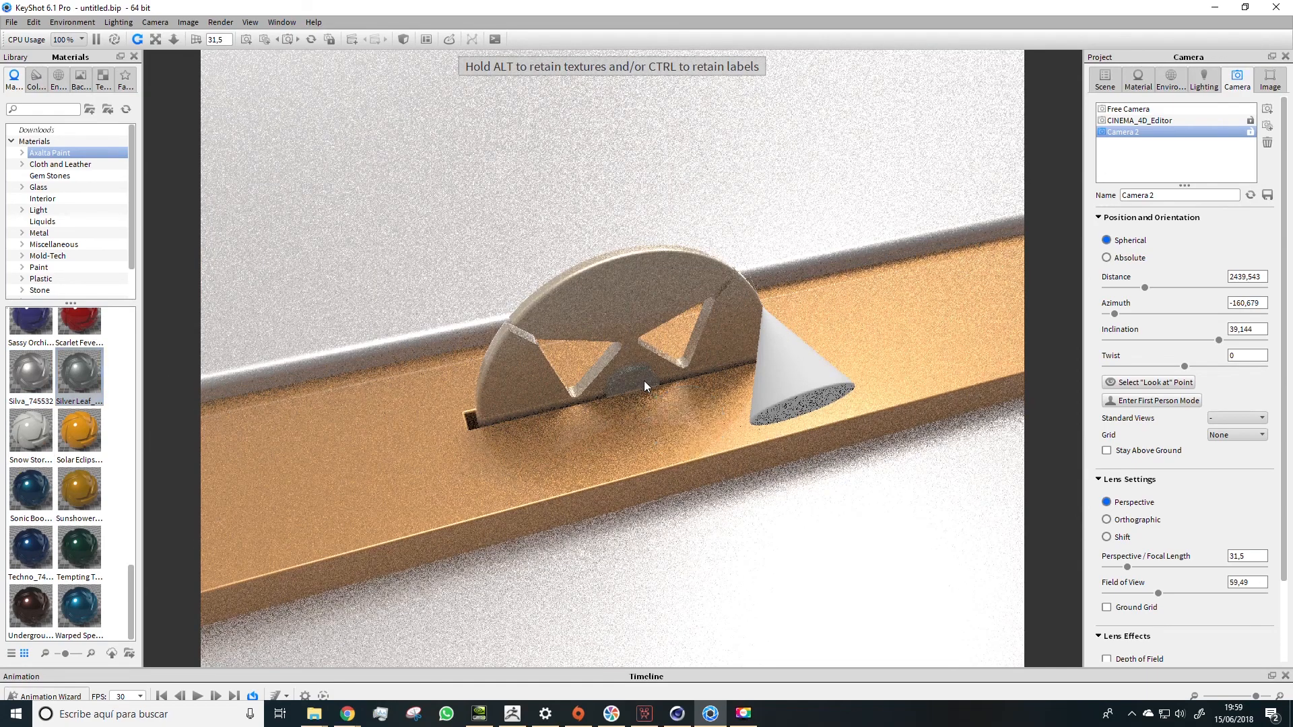
scroll(40, 400, "up", 10)
scroll(39, 401, "up", 5)
left_click_drag(38, 364, 634, 381)
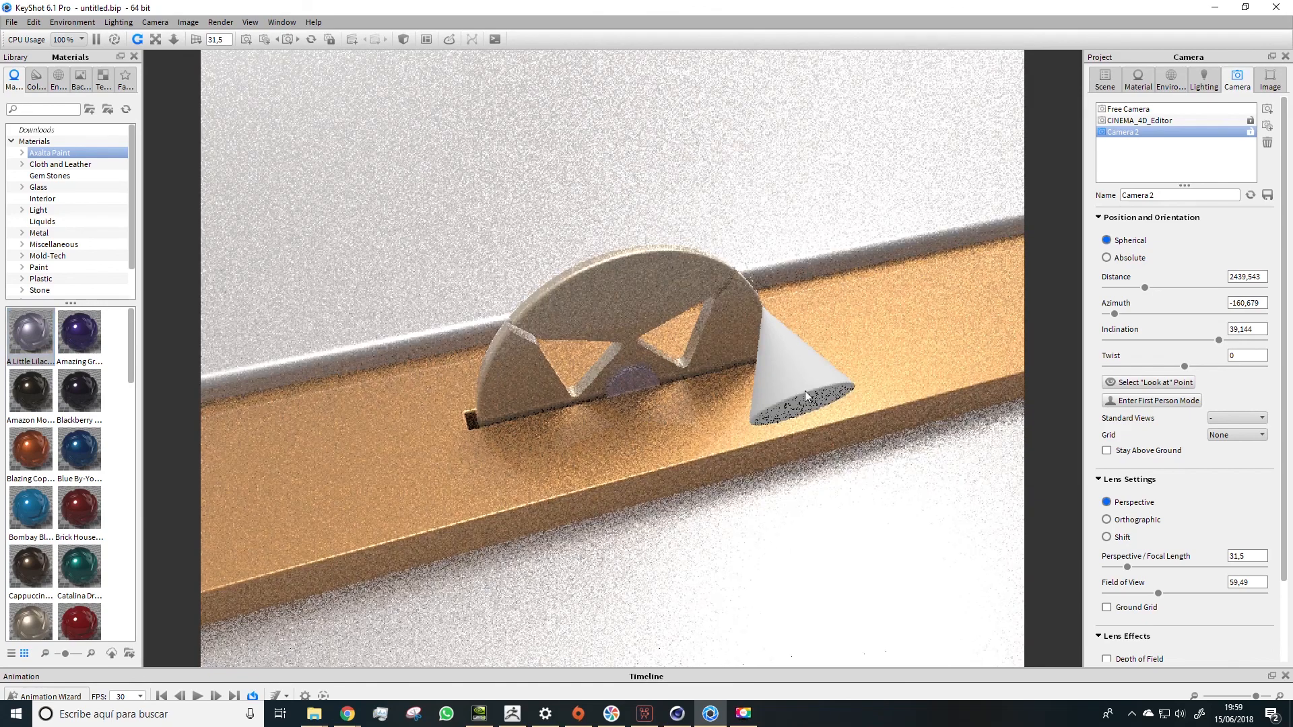
- Apply the Metal library material Gold 18k to the pendulum's cone
left_click(39, 233)
scroll(57, 421, "down", 3)
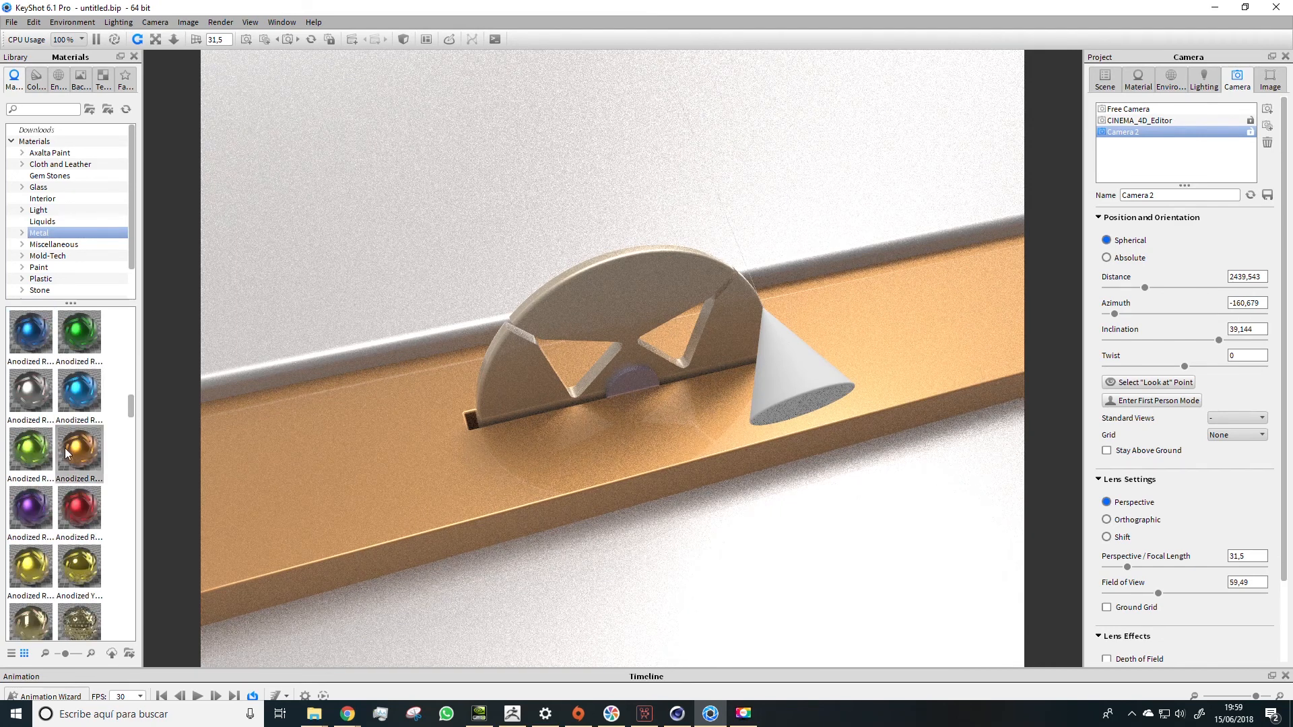
mouse_move(67, 454)
scroll(64, 453, "down", 3)
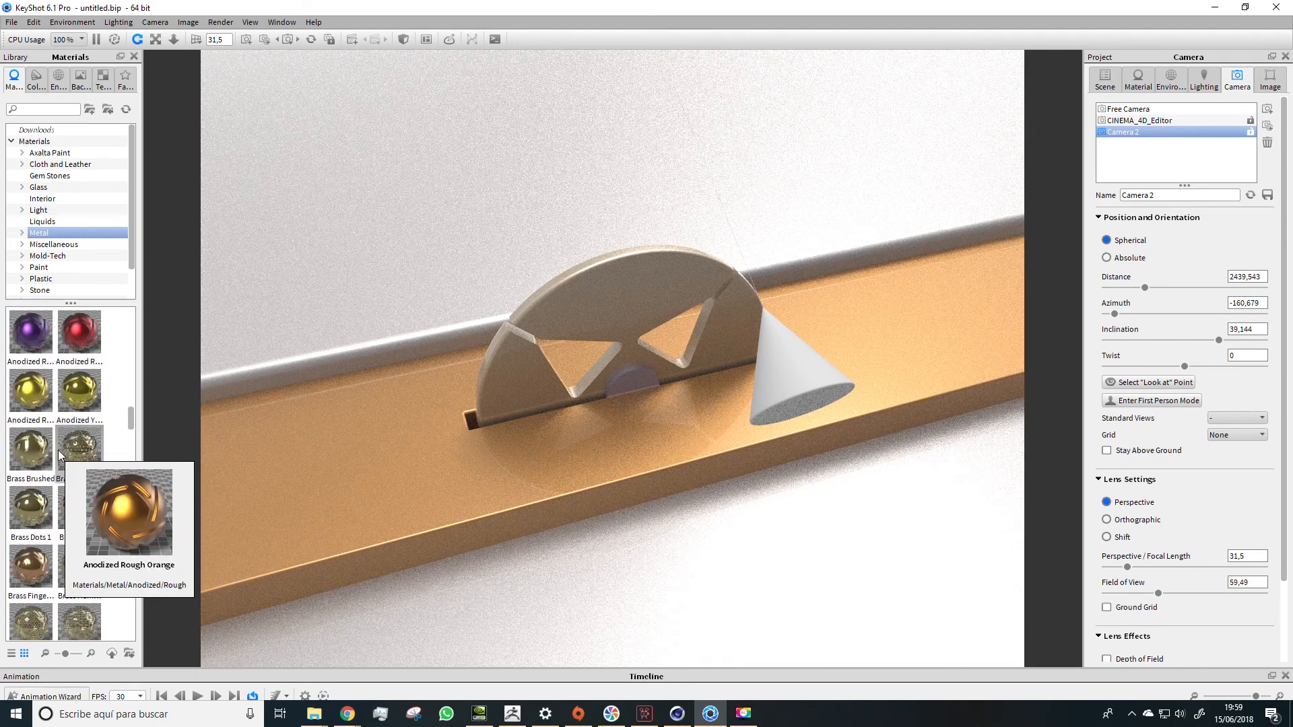
scroll(59, 455, "down", 3)
scroll(49, 518, "down", 5)
left_click(35, 465)
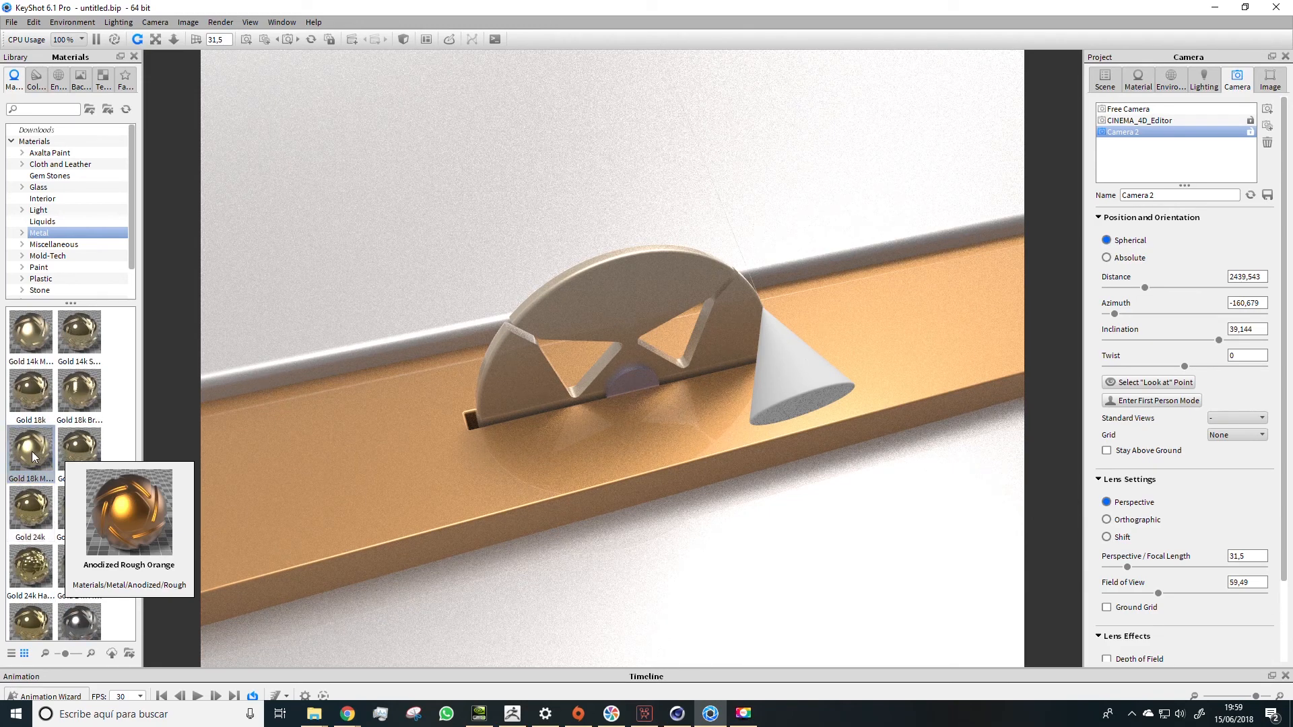
scroll(37, 526, "down", 3)
scroll(30, 492, "up", 5)
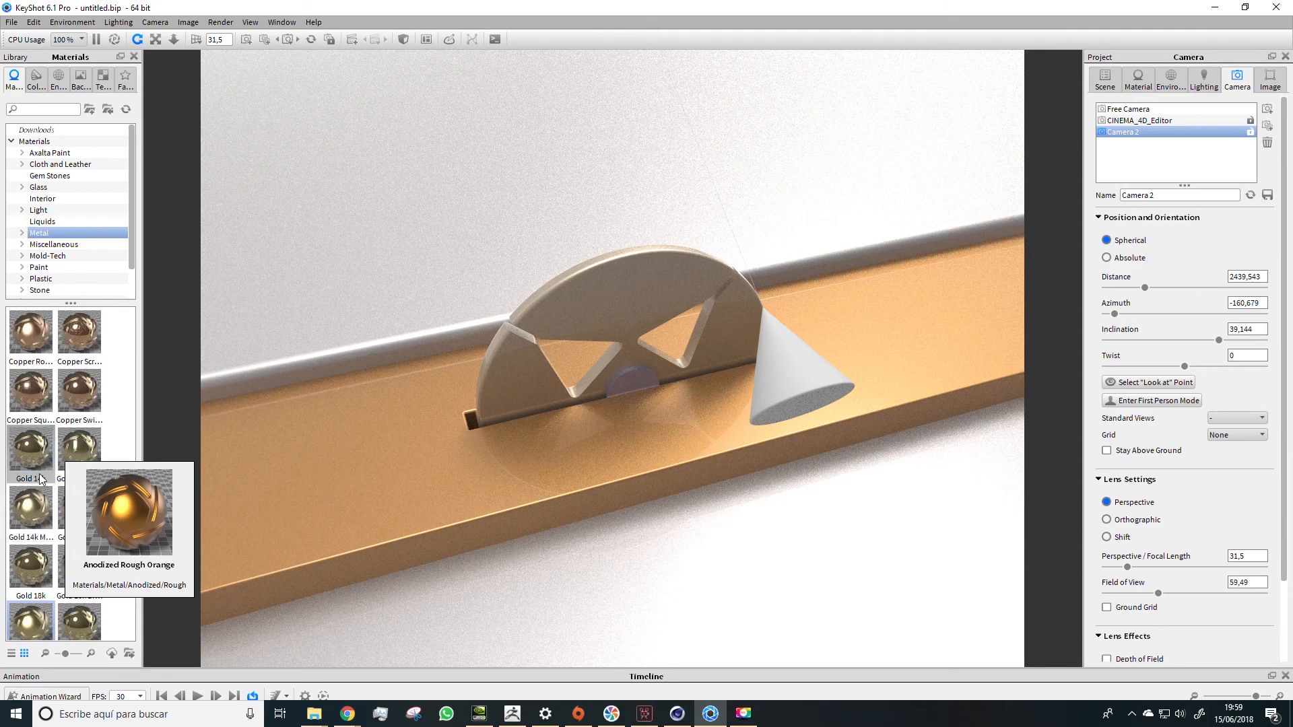
left_click(33, 507)
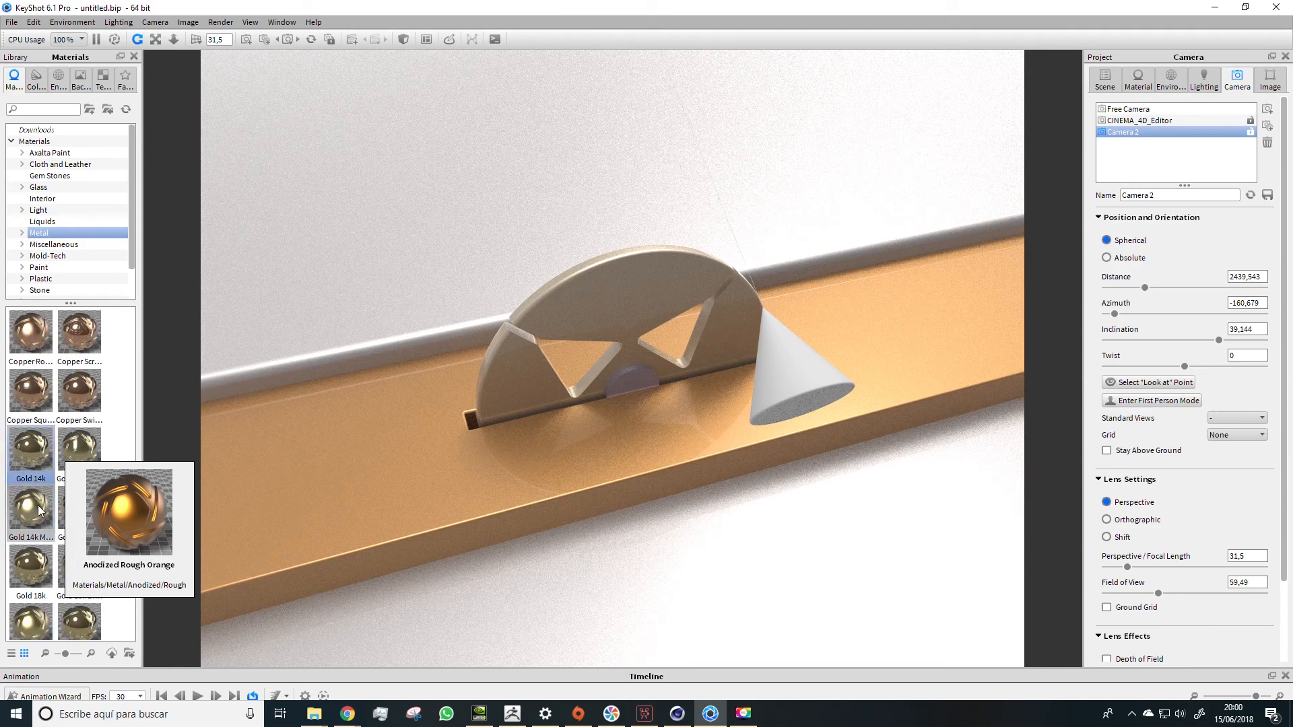
left_click_drag(32, 583, 779, 379)
- Apply the Axalta Paint material Silver Leaf to the large block in front of the channel
left_click(50, 154)
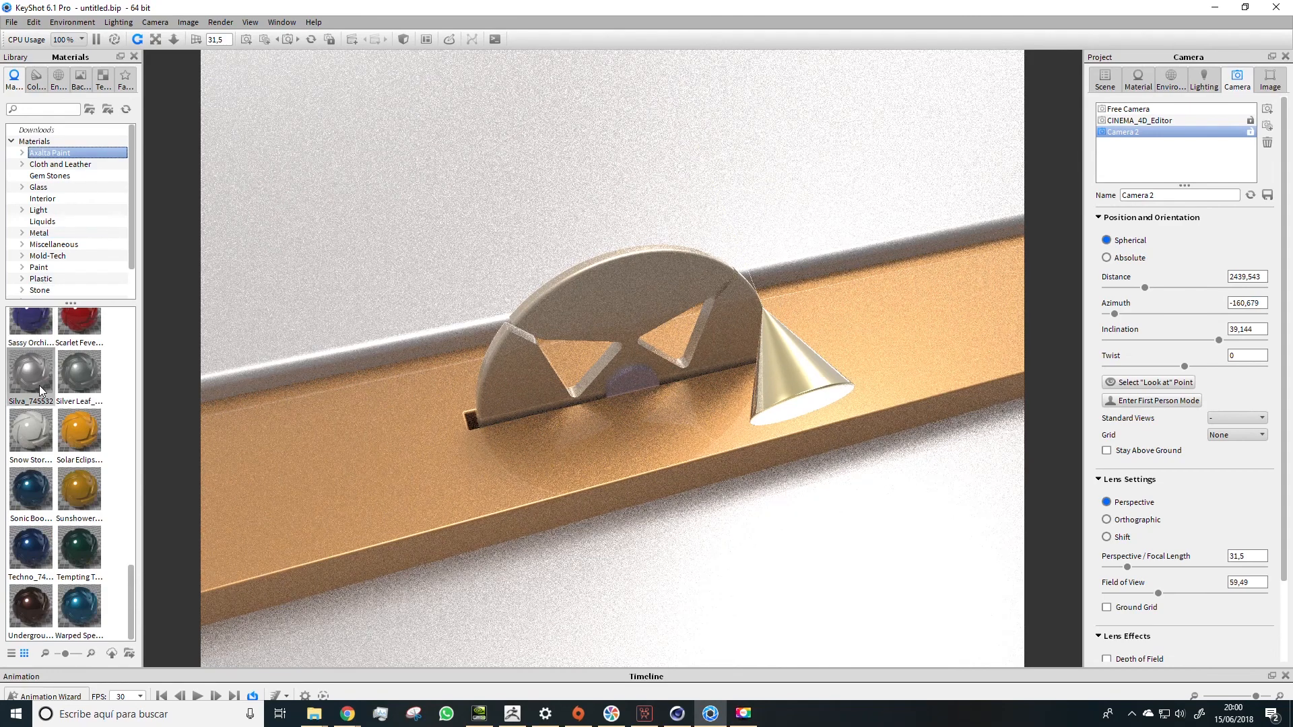
scroll(46, 394, "up", 5)
scroll(57, 512, "down", 5)
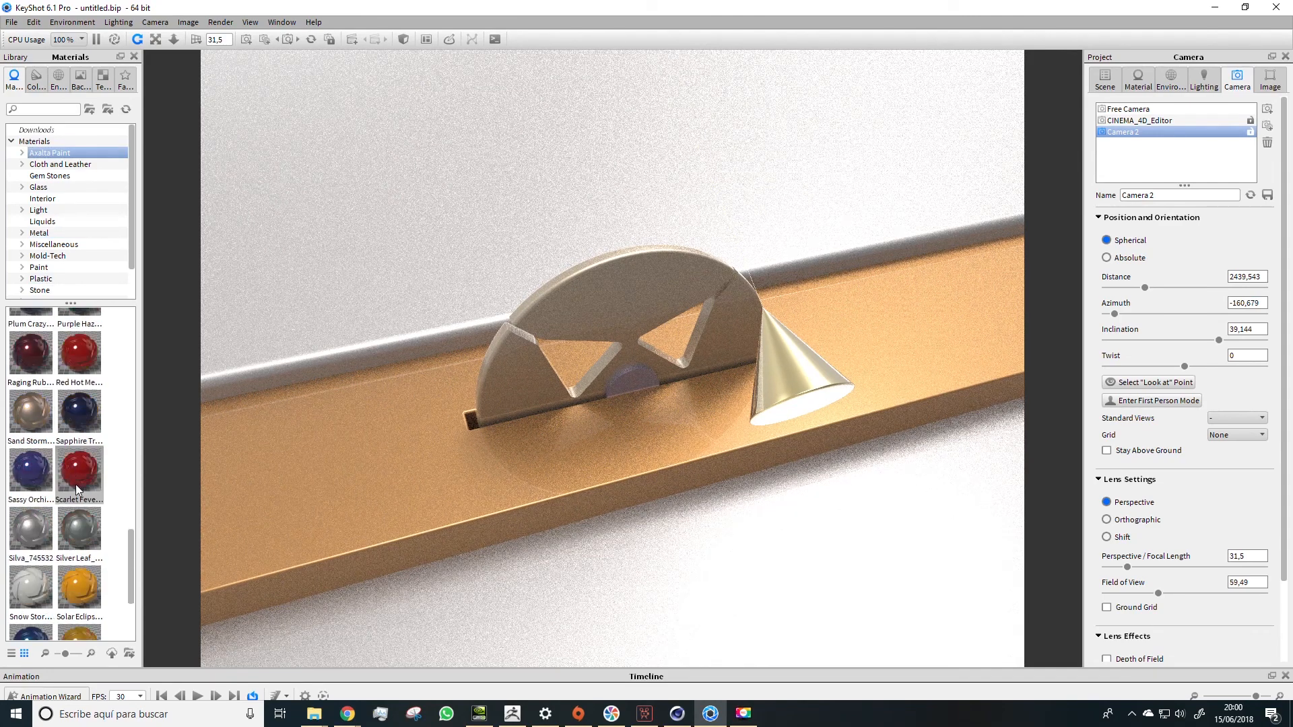
left_click_drag(164, 553, 781, 626)
left_click_drag(796, 497, 794, 491)
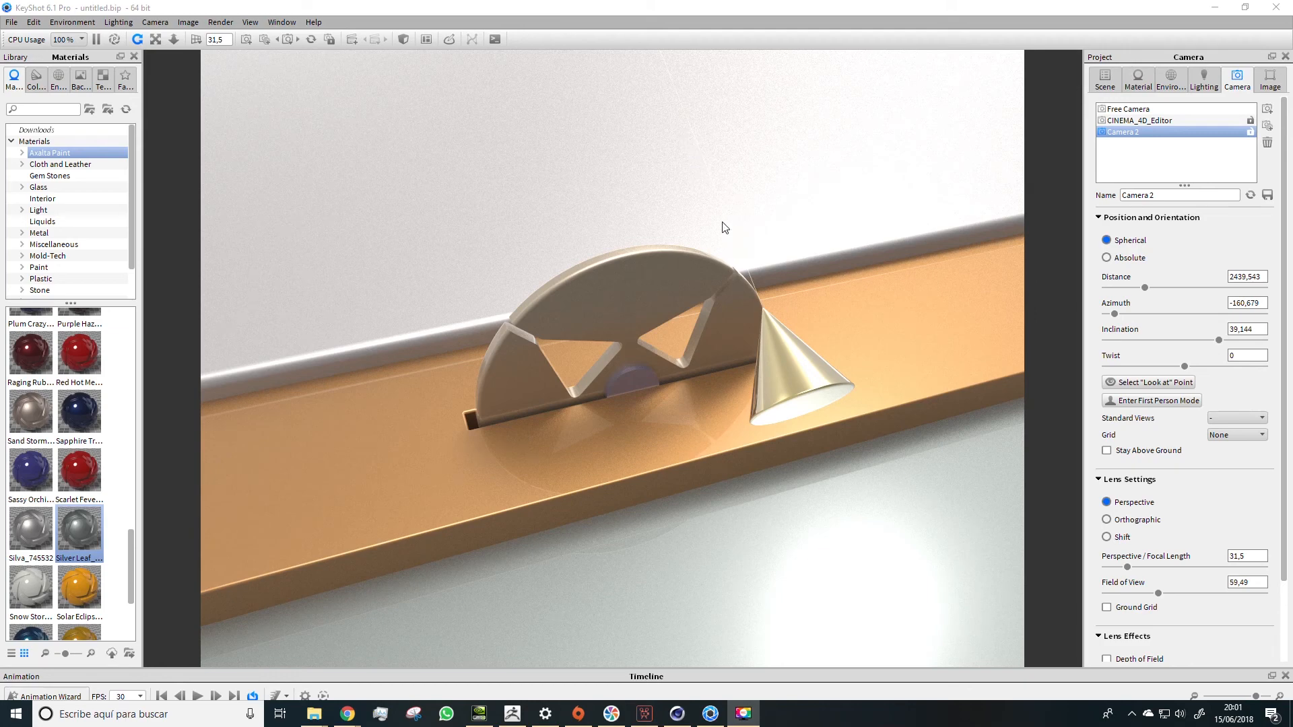
- Apply the Axalta Paint material Sand Storm to the large blocks behind and in front of the channel
left_click(38, 441)
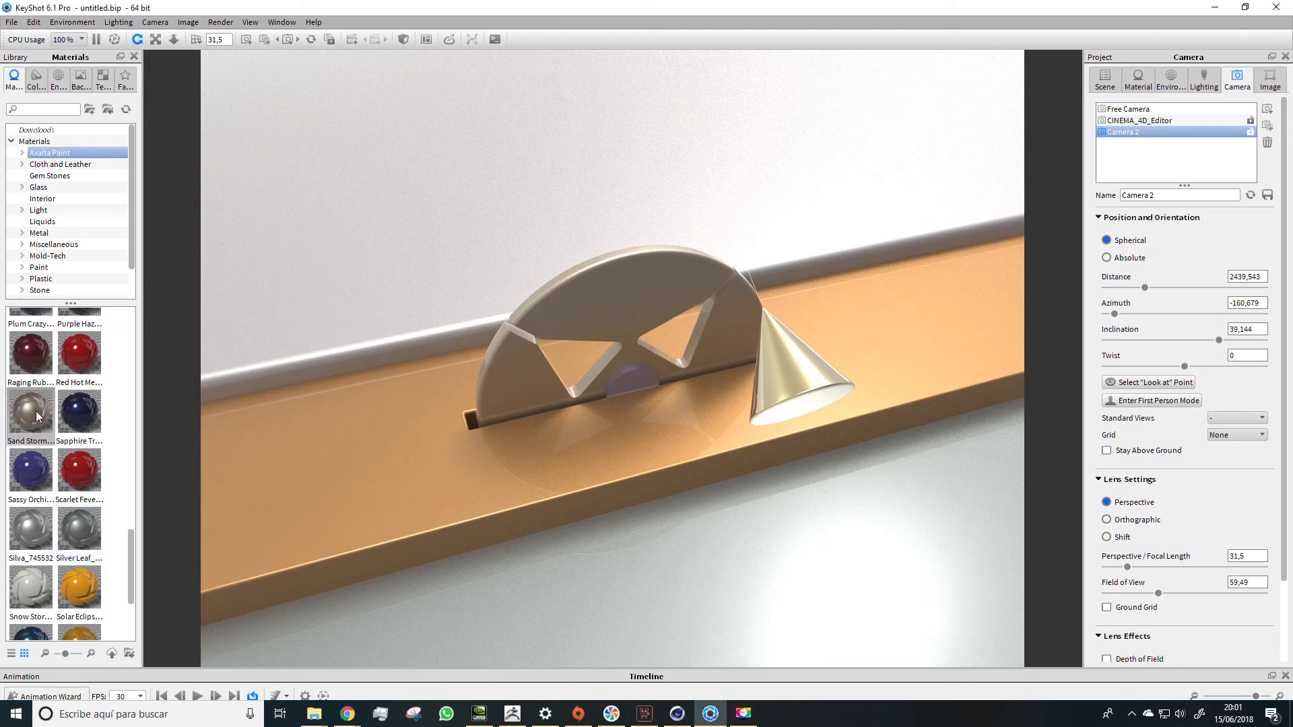
left_click_drag(30, 418, 311, 341)
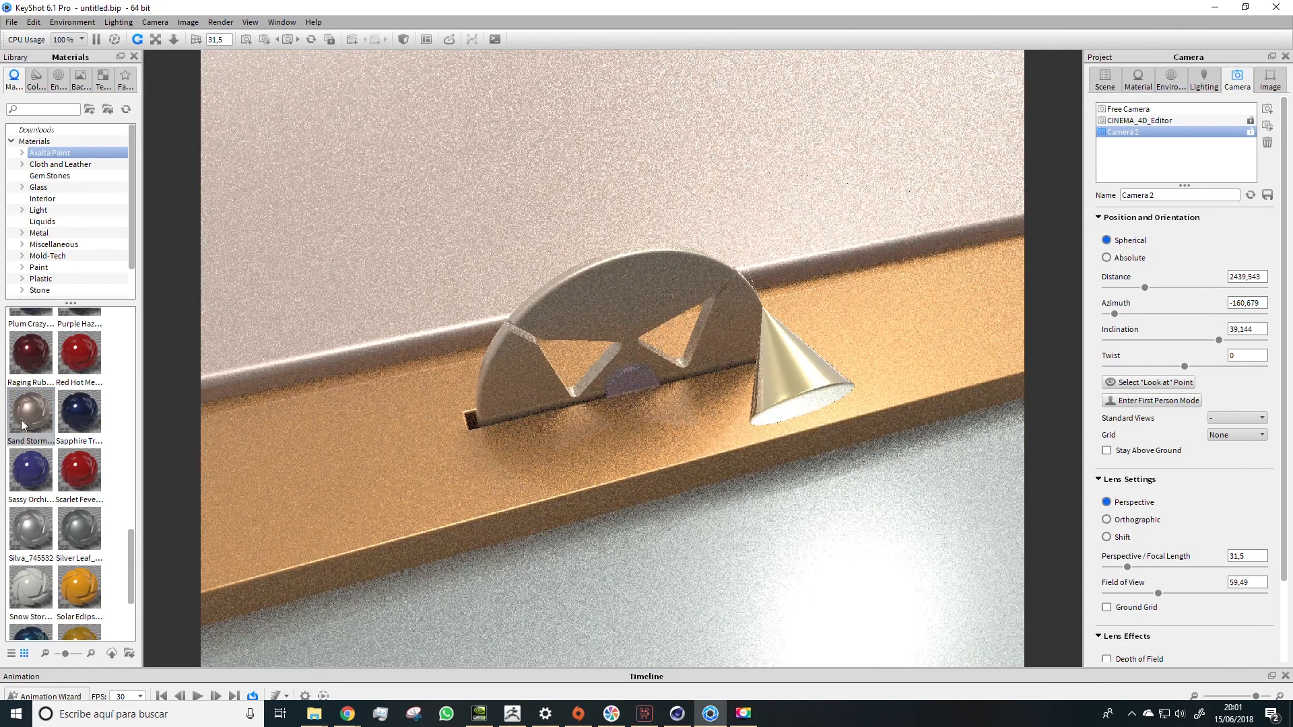
left_click(48, 442)
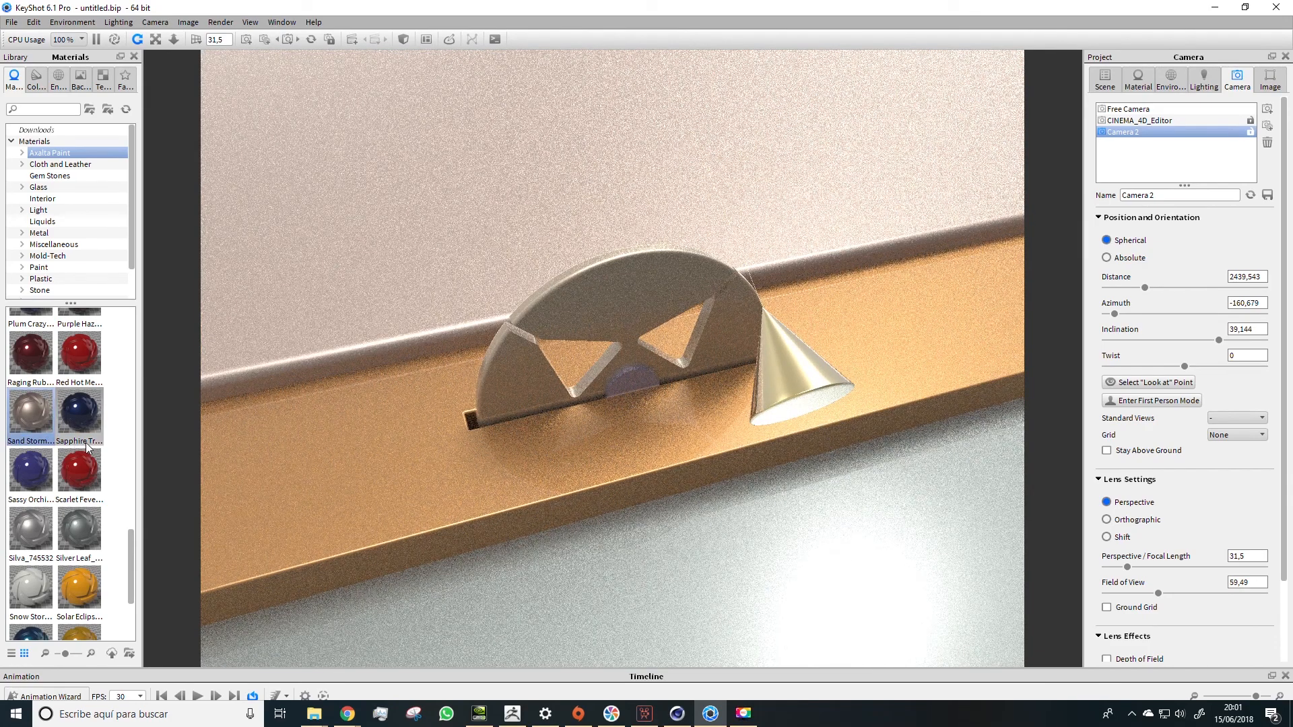
scroll(60, 445, "up", 5)
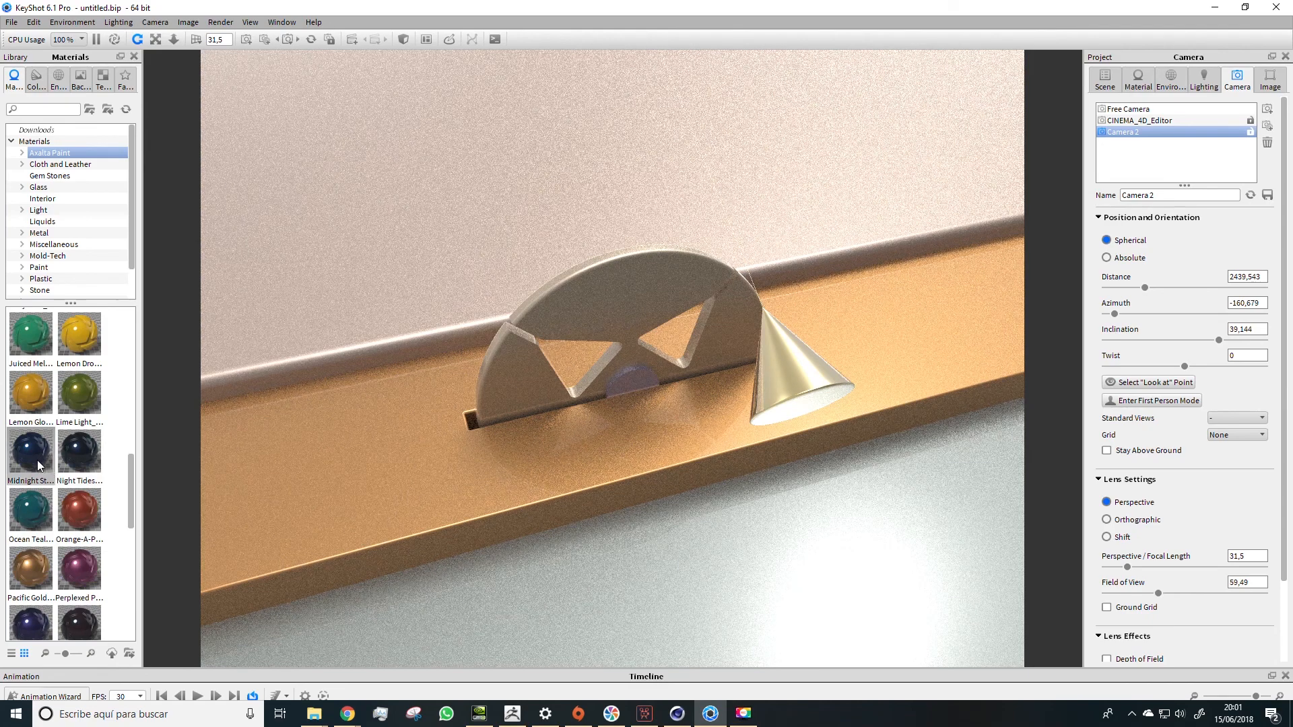
scroll(38, 465, "down", 5)
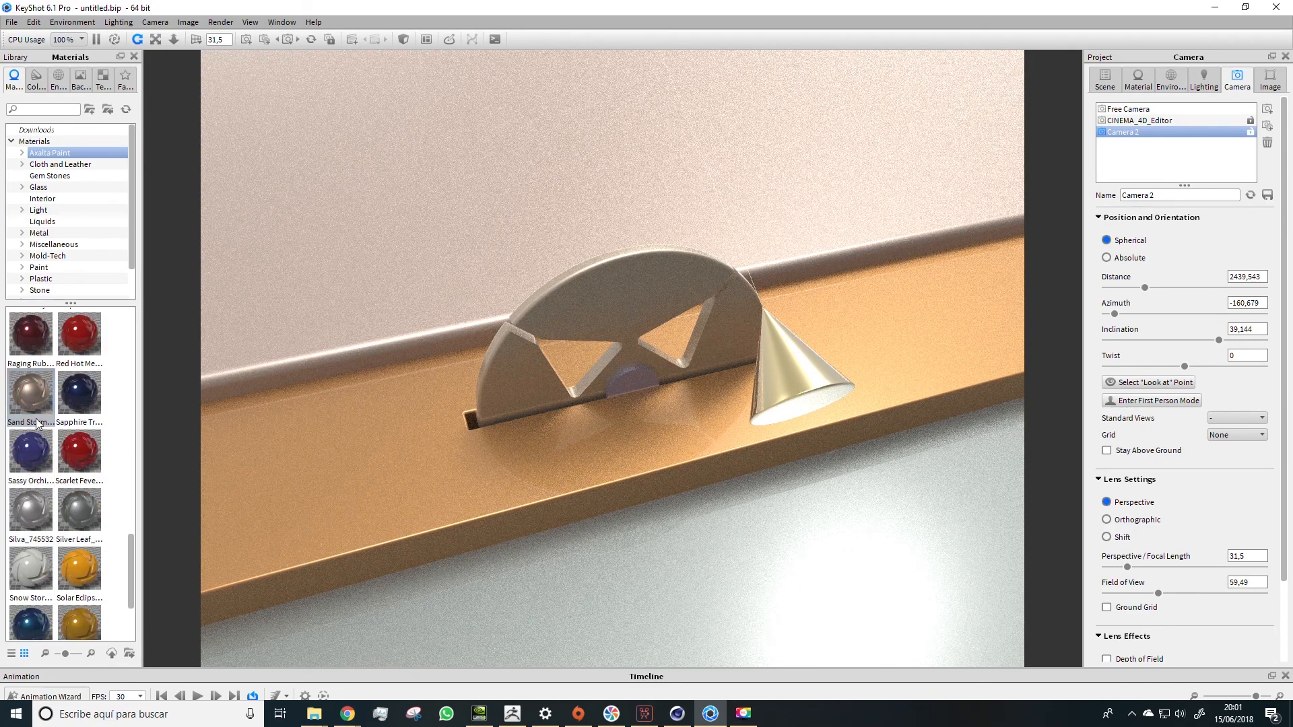
left_click_drag(31, 394, 718, 605)
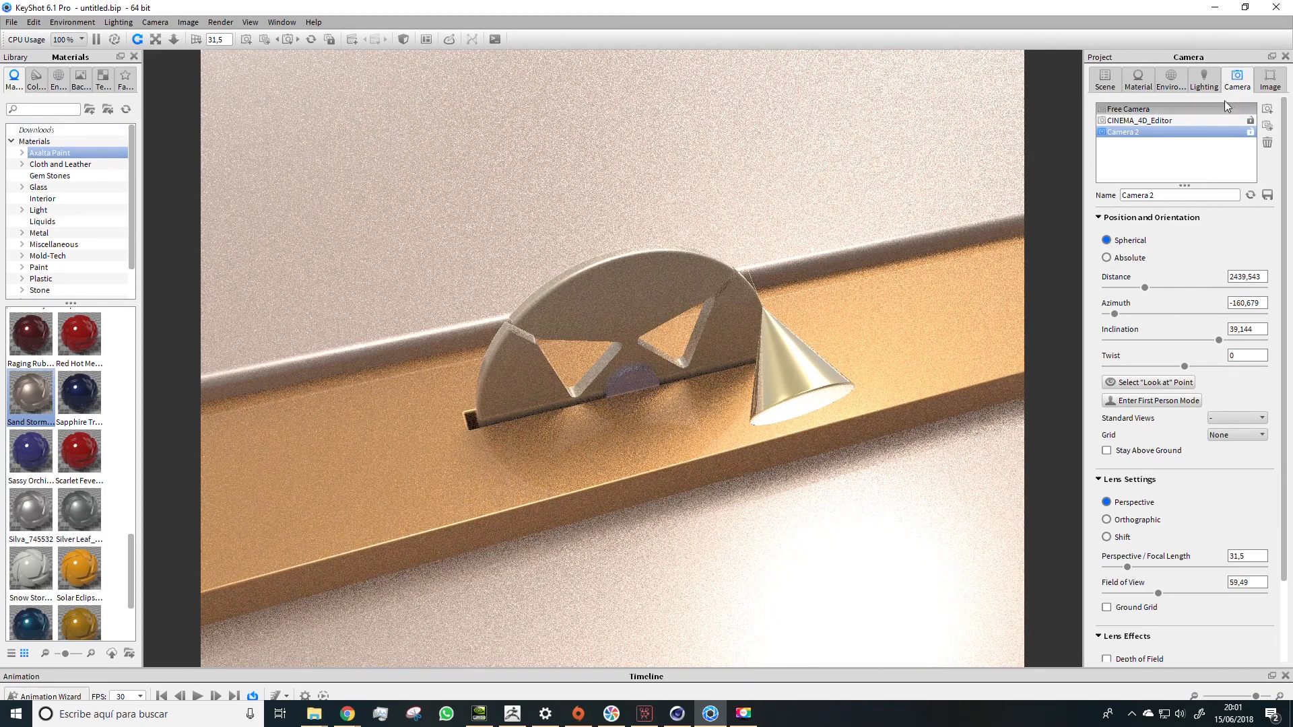
- Set the startup lighting environment's brightness to 0.88 and its rotation to 44
left_click(1171, 82)
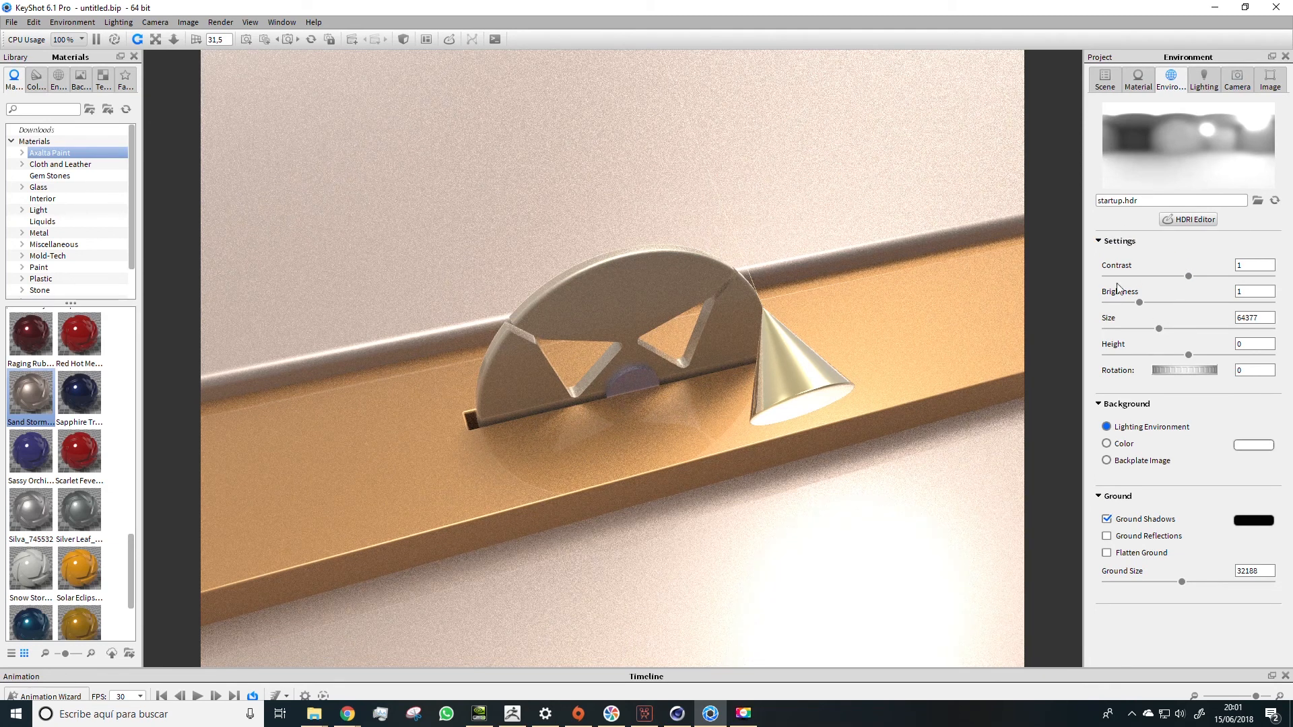
left_click(86, 81)
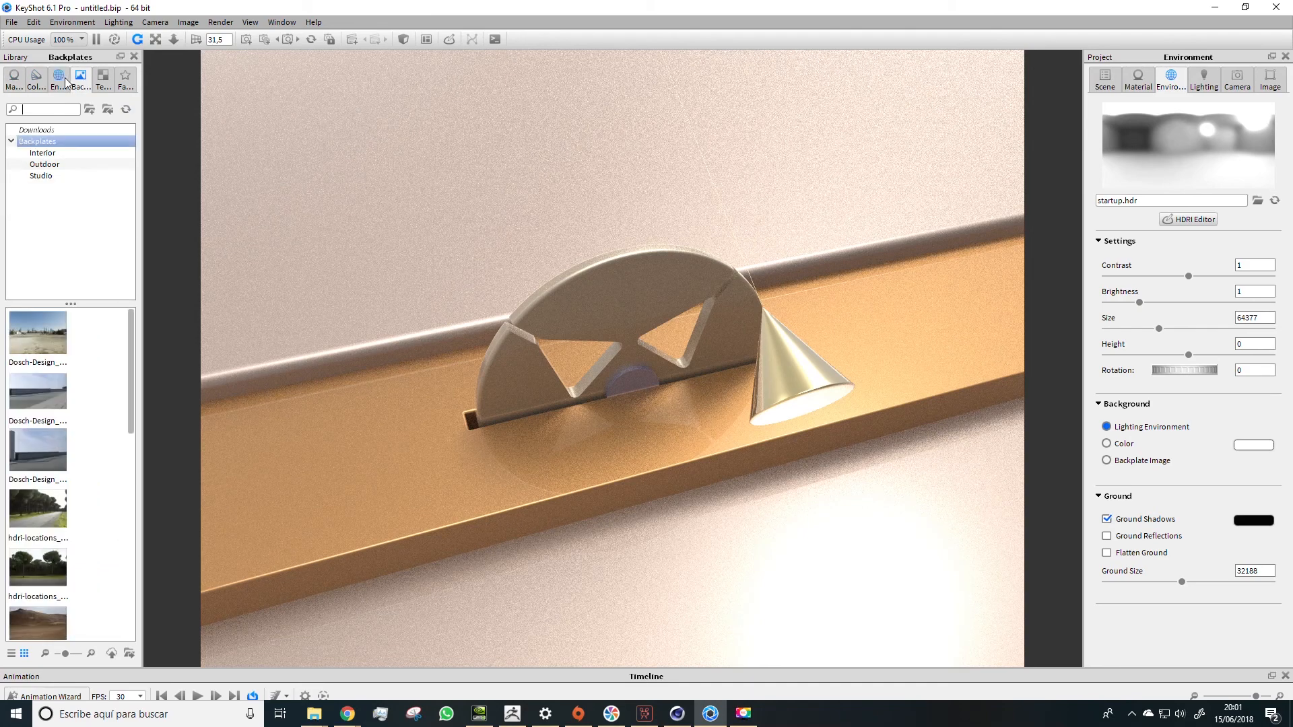
left_click(59, 78)
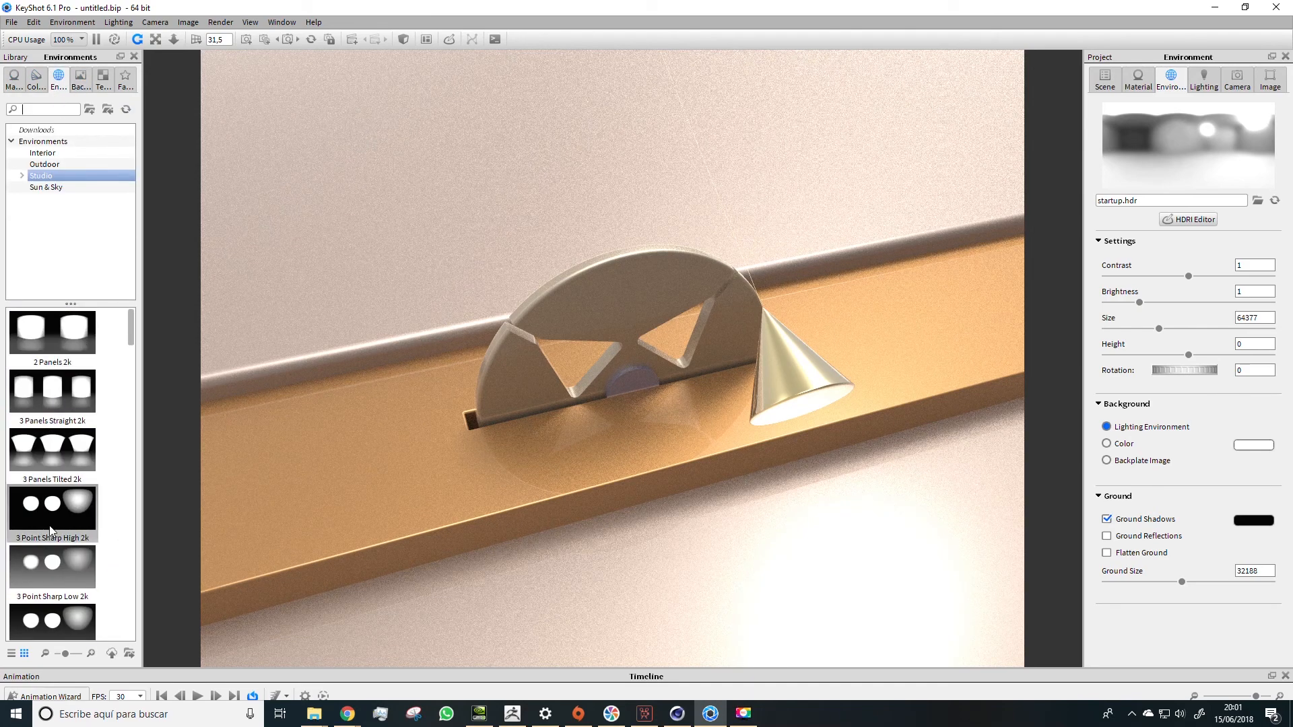
left_click_drag(130, 328, 160, 629)
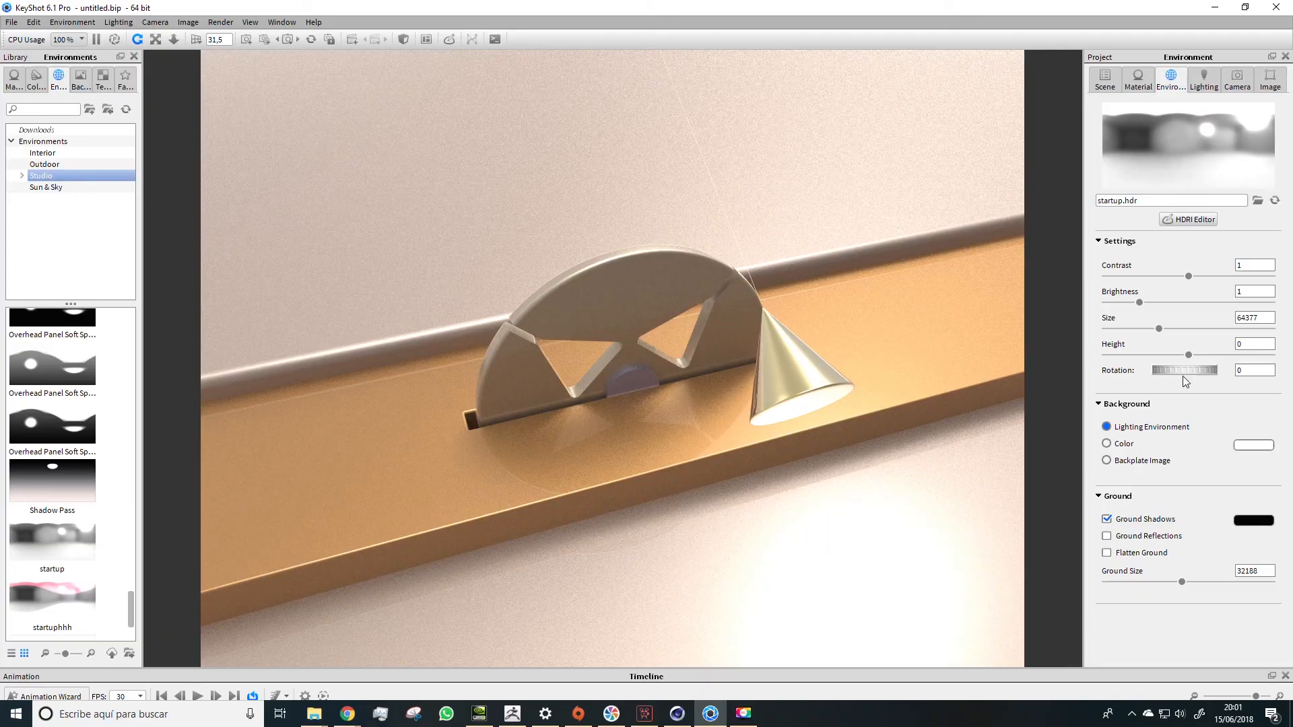
left_click_drag(1182, 374, 935, 398)
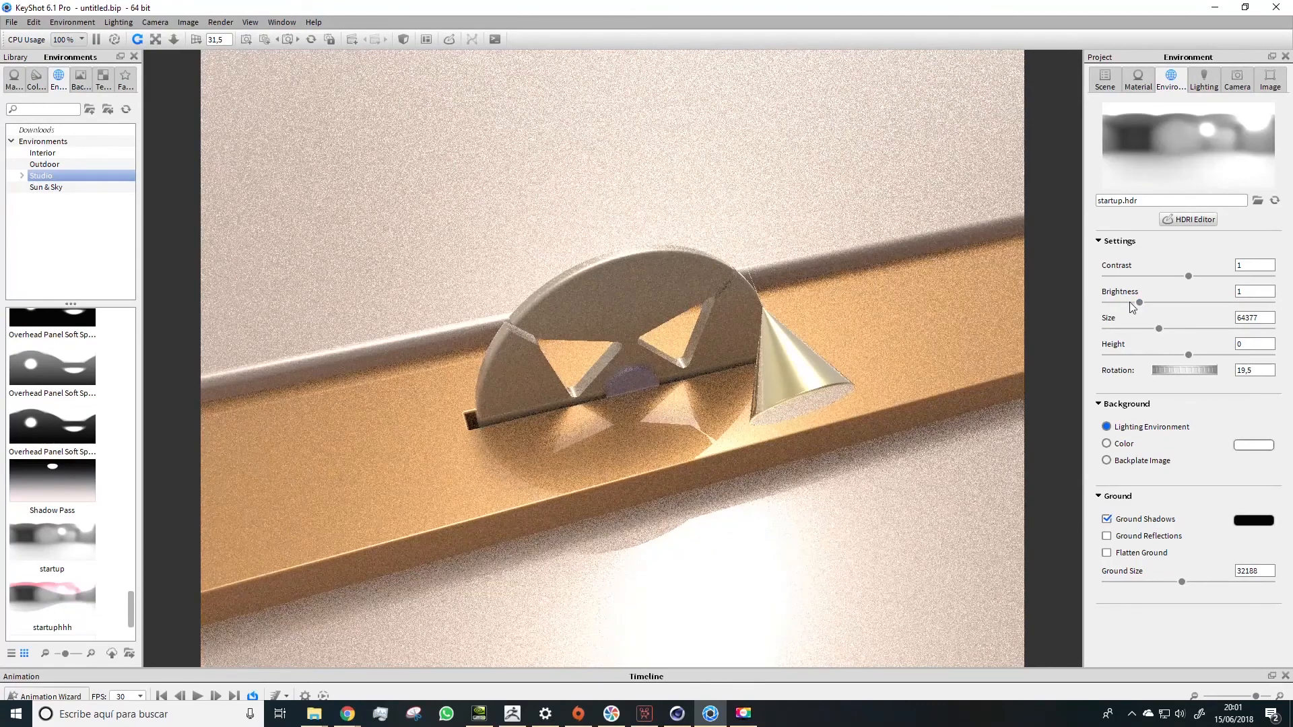
mouse_move(1137, 304)
left_mouse_down()
mouse_move(1117, 304)
mouse_move(1138, 304)
left_mouse_up()
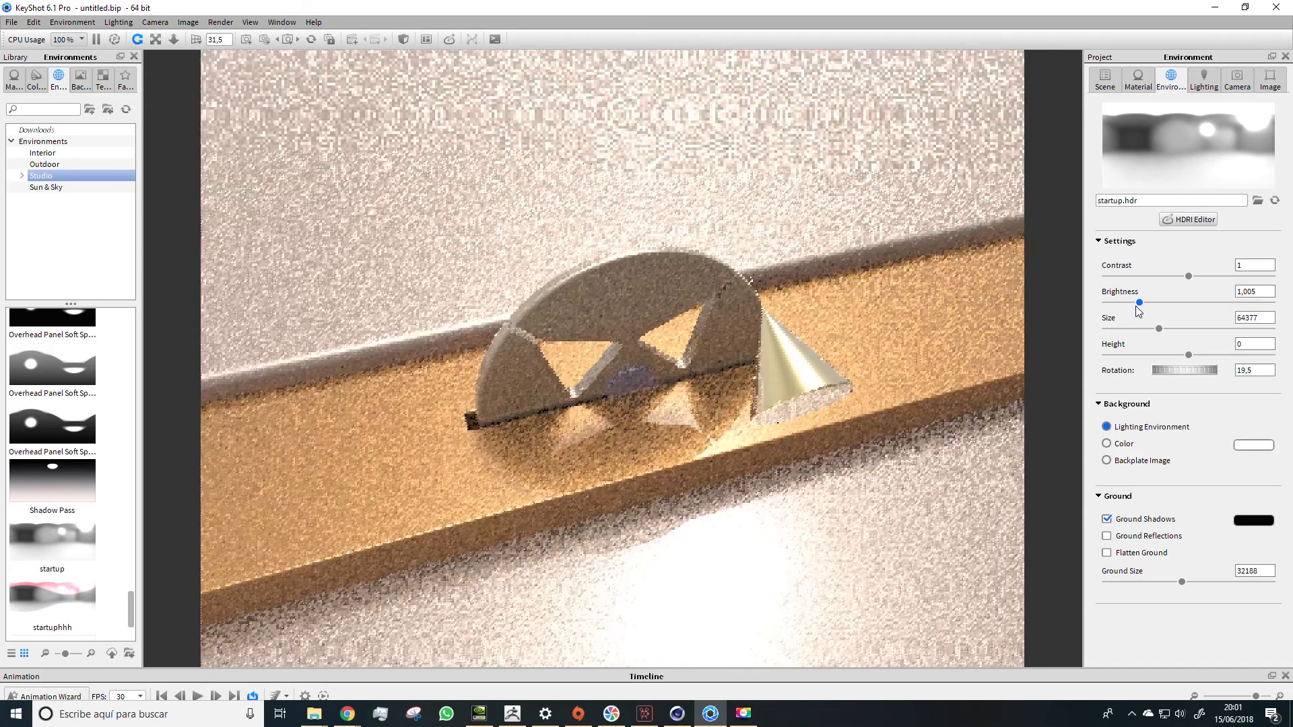
left_click_drag(1138, 304, 1136, 304)
left_click_drag(1178, 370, 1211, 379)
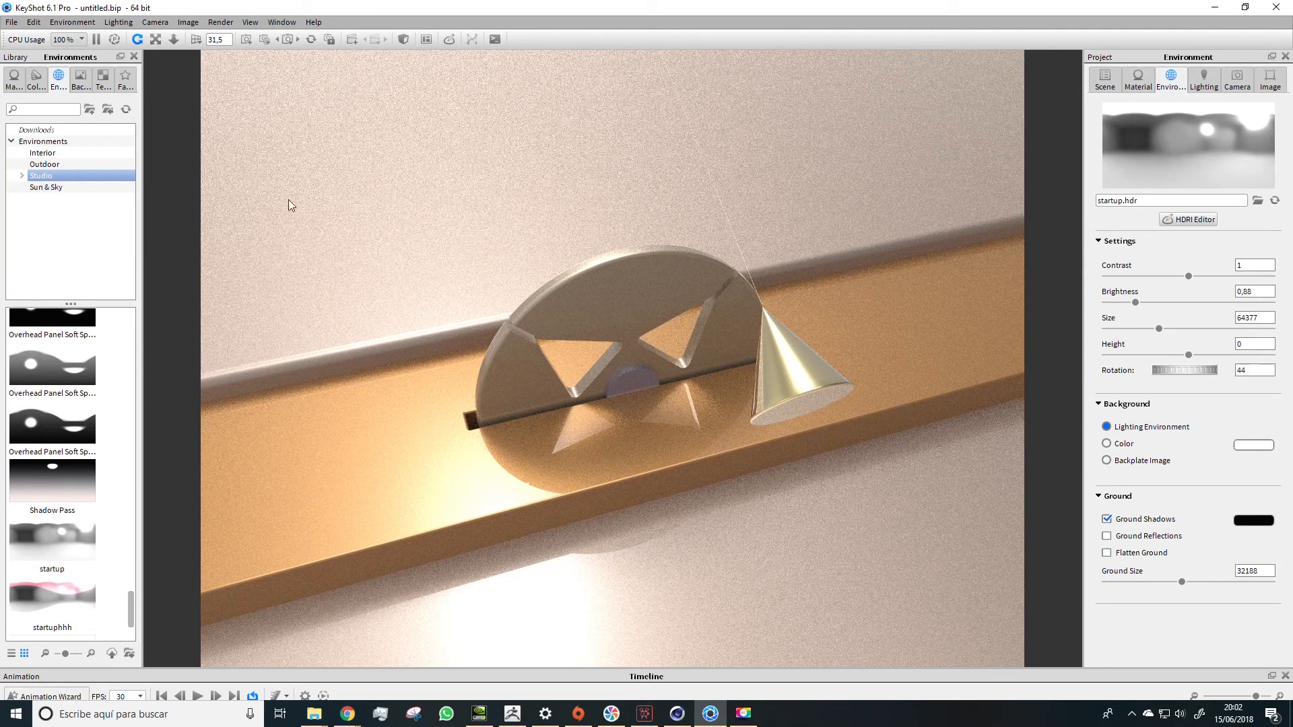
- Open the render output settings and browse to the curso pendulo folder on the desktop for the output location
left_click(225, 27)
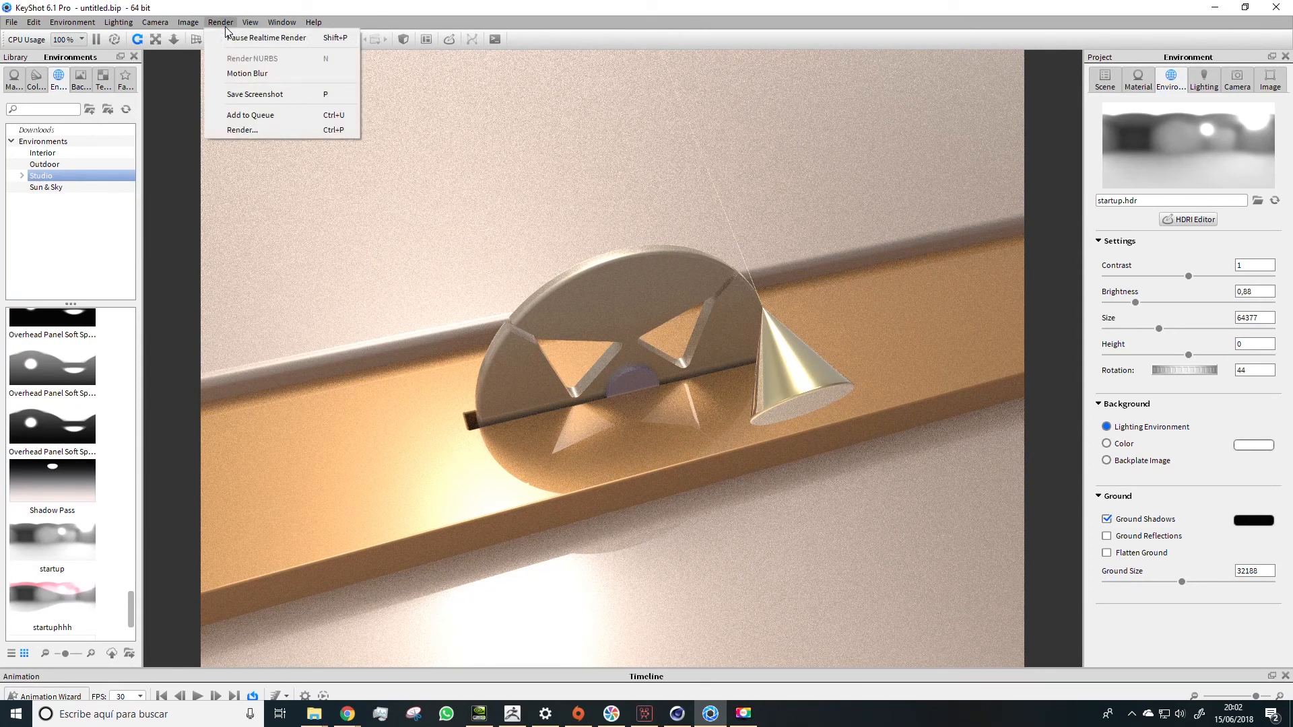
left_click(250, 130)
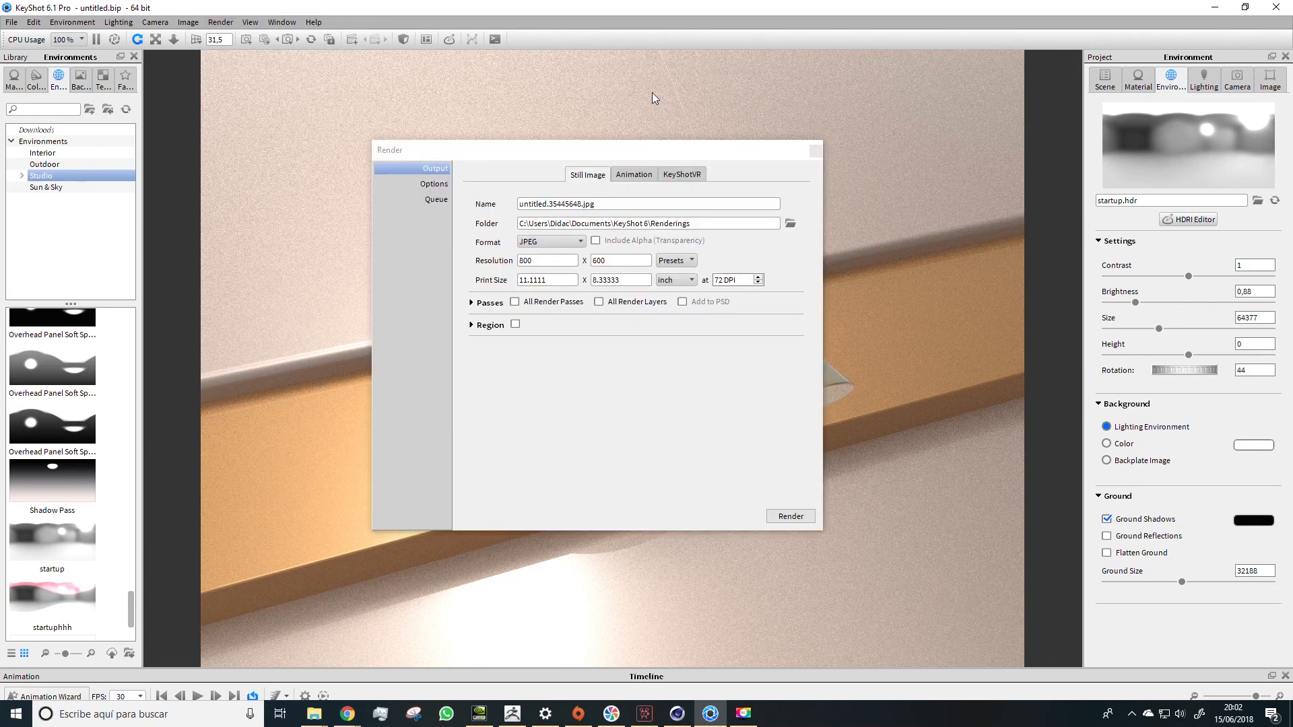
left_click_drag(565, 151, 524, 155)
left_click_drag(562, 206, 473, 216)
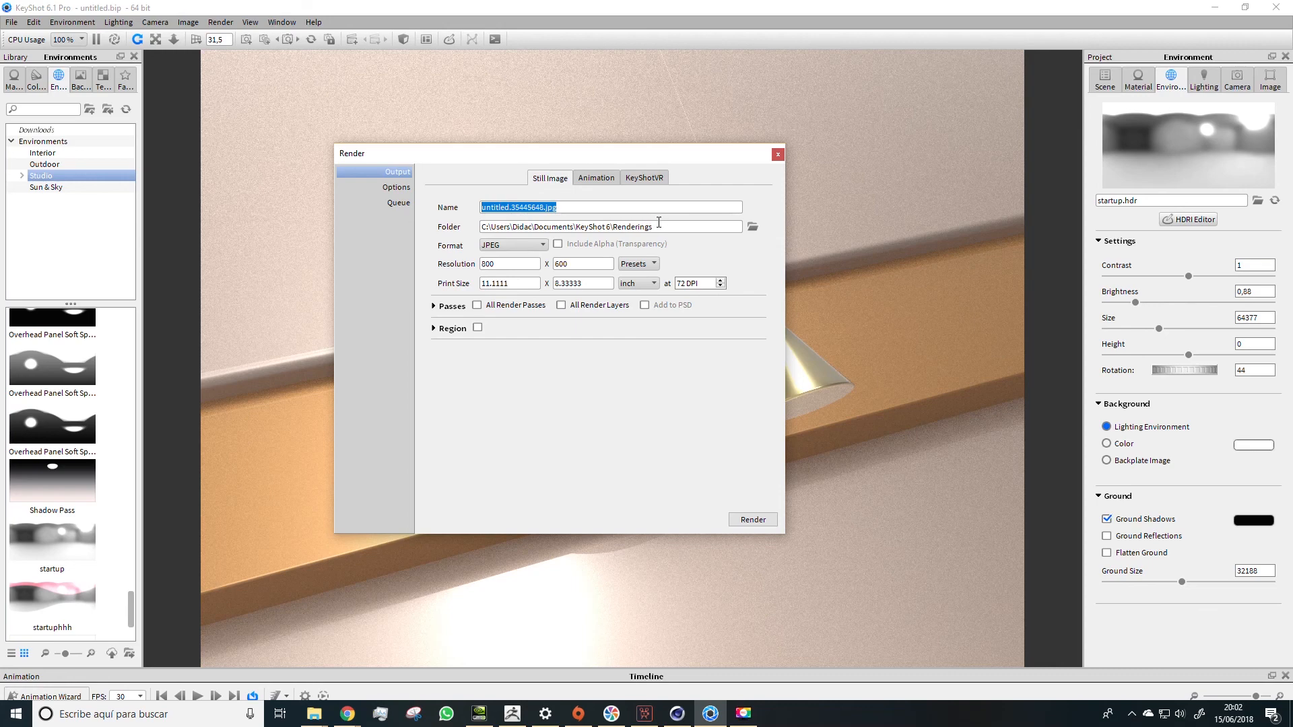
left_click_drag(666, 224, 478, 236)
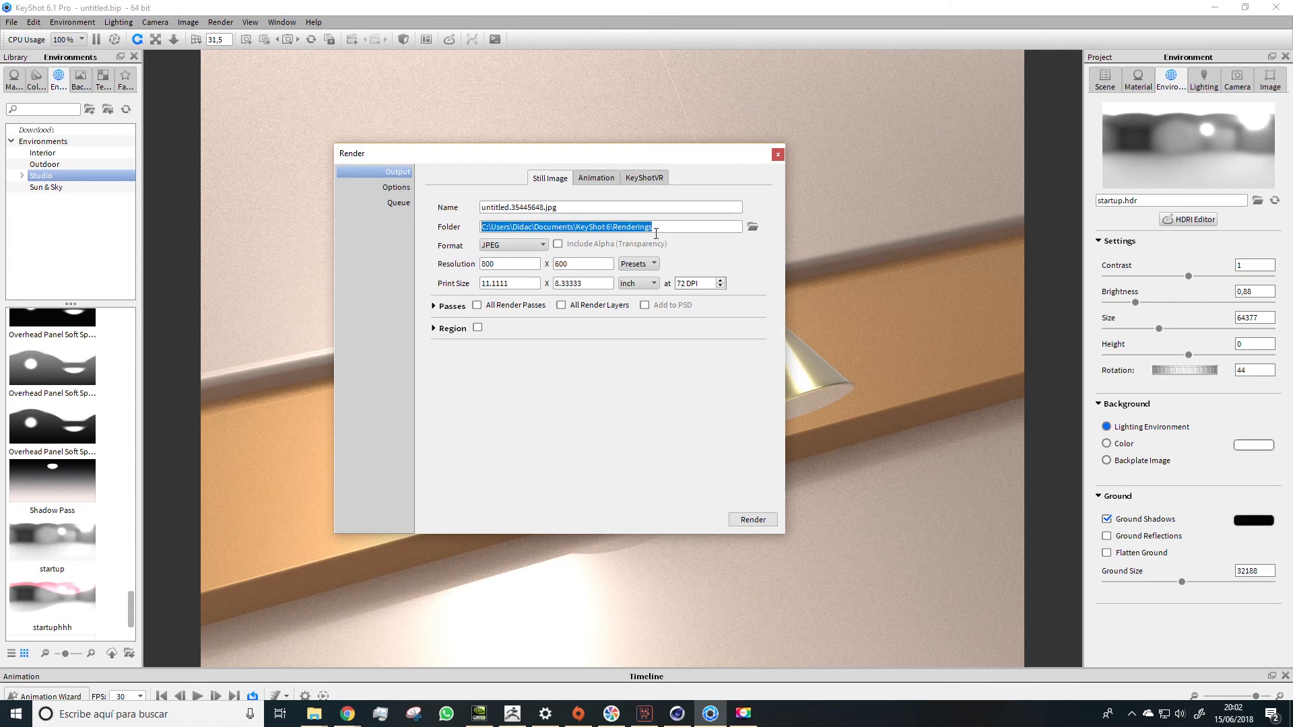
left_click(753, 227)
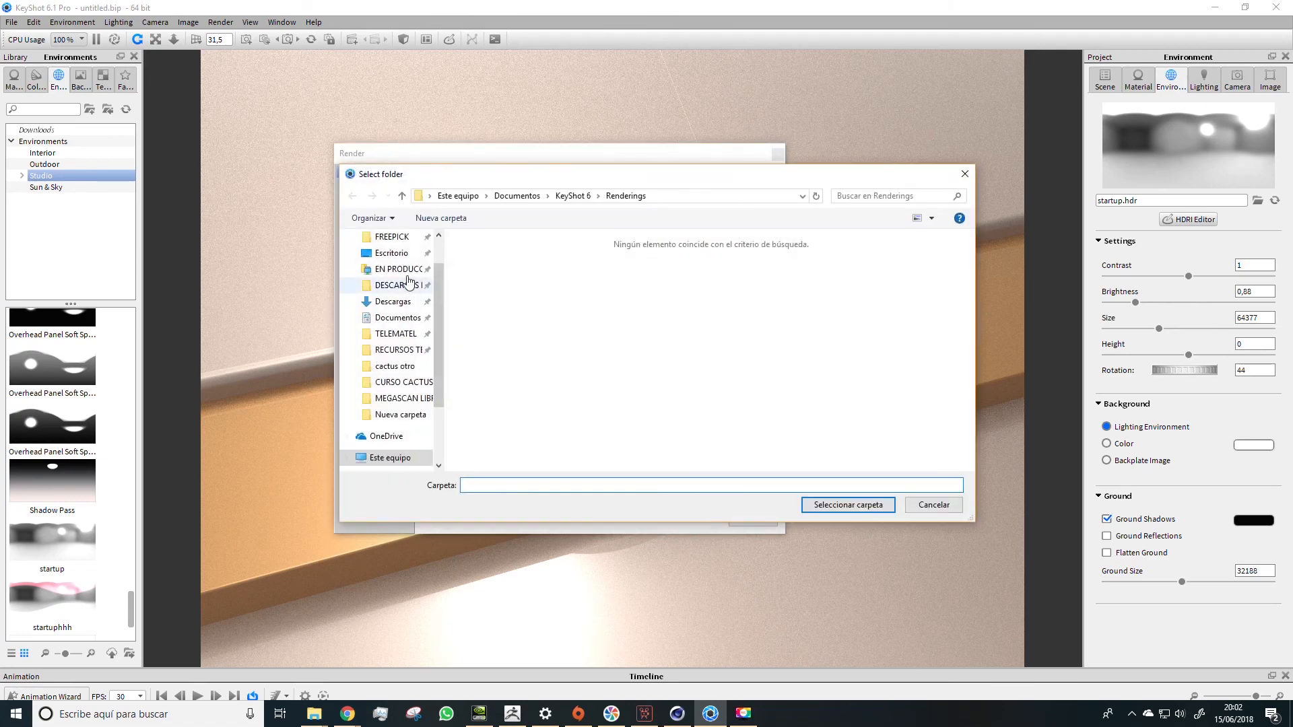
left_click(386, 255)
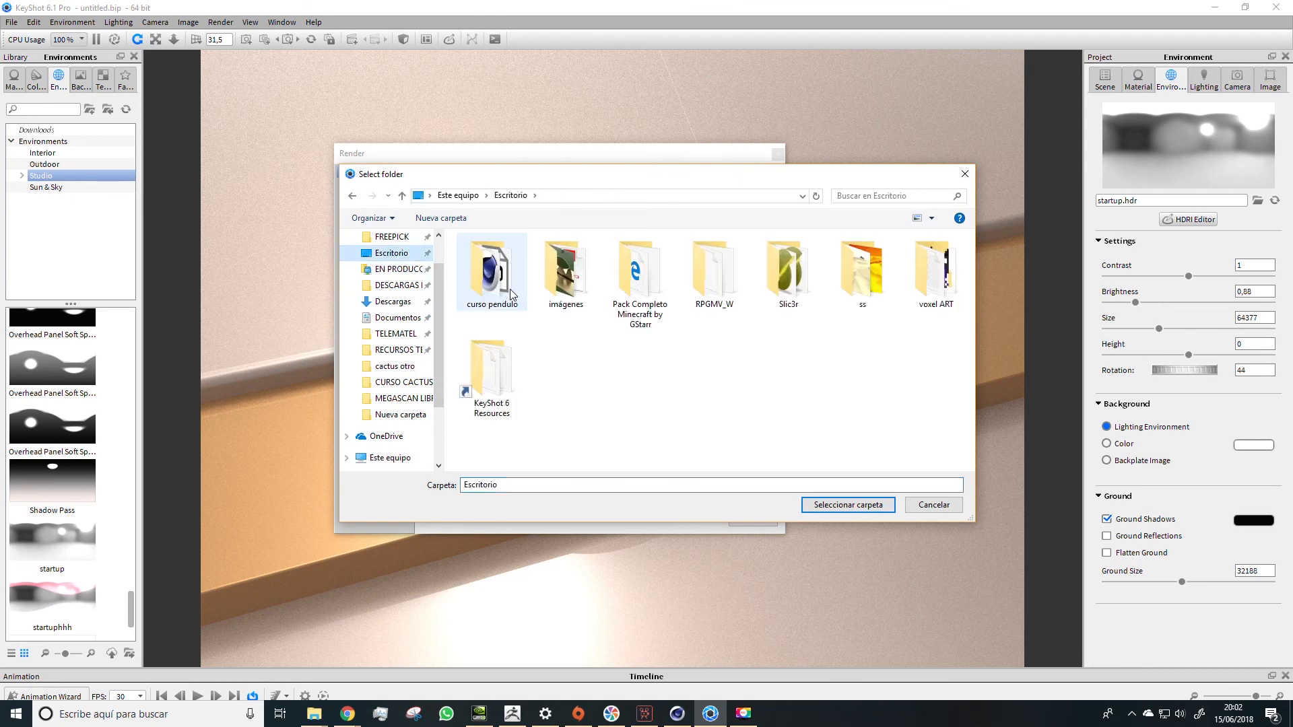
left_click(503, 283)
double_click(503, 283)
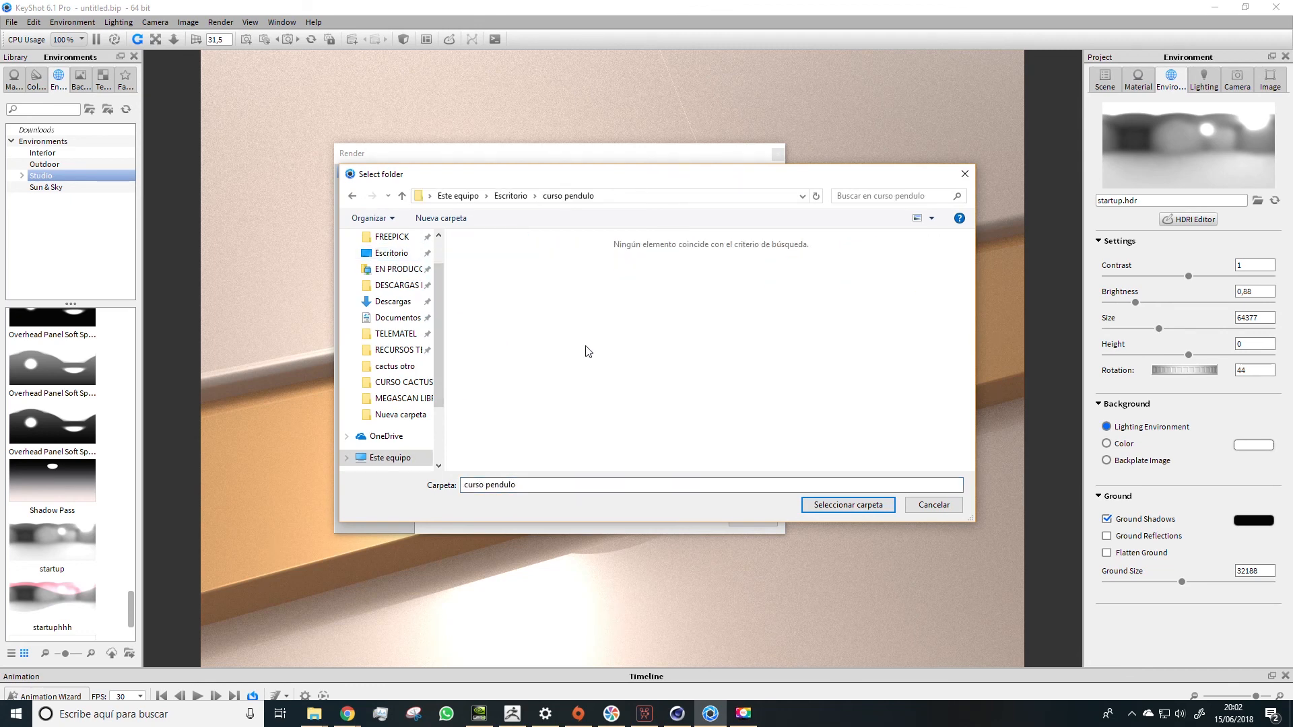
- Create a folder named video inside curso pendulo and choose it as the render output folder
right_click(641, 377)
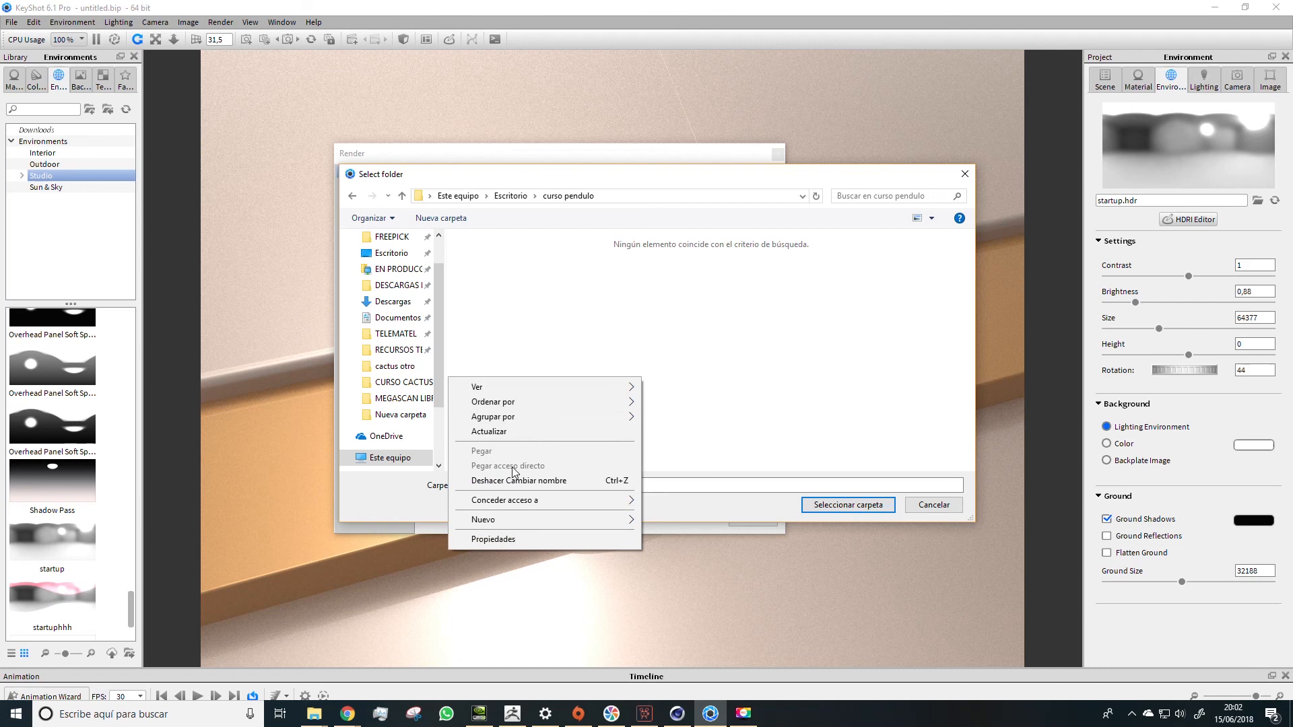
mouse_move(518, 518)
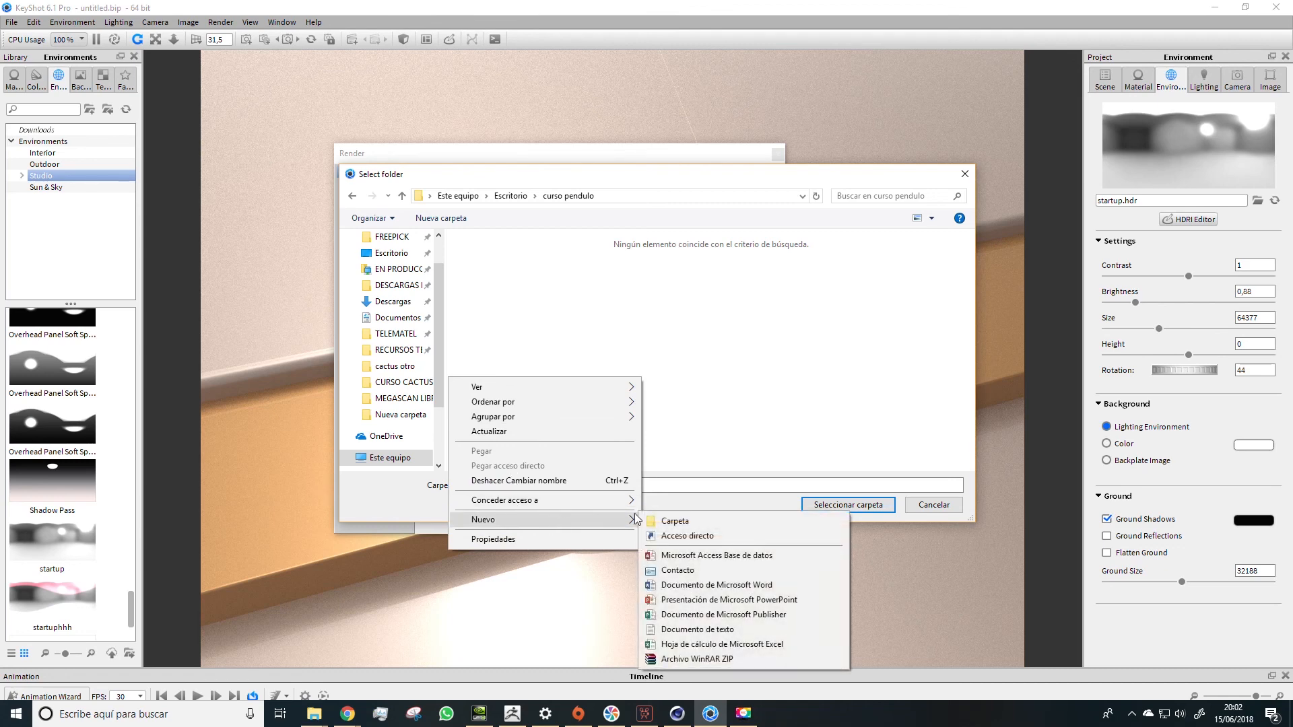
left_click(667, 524)
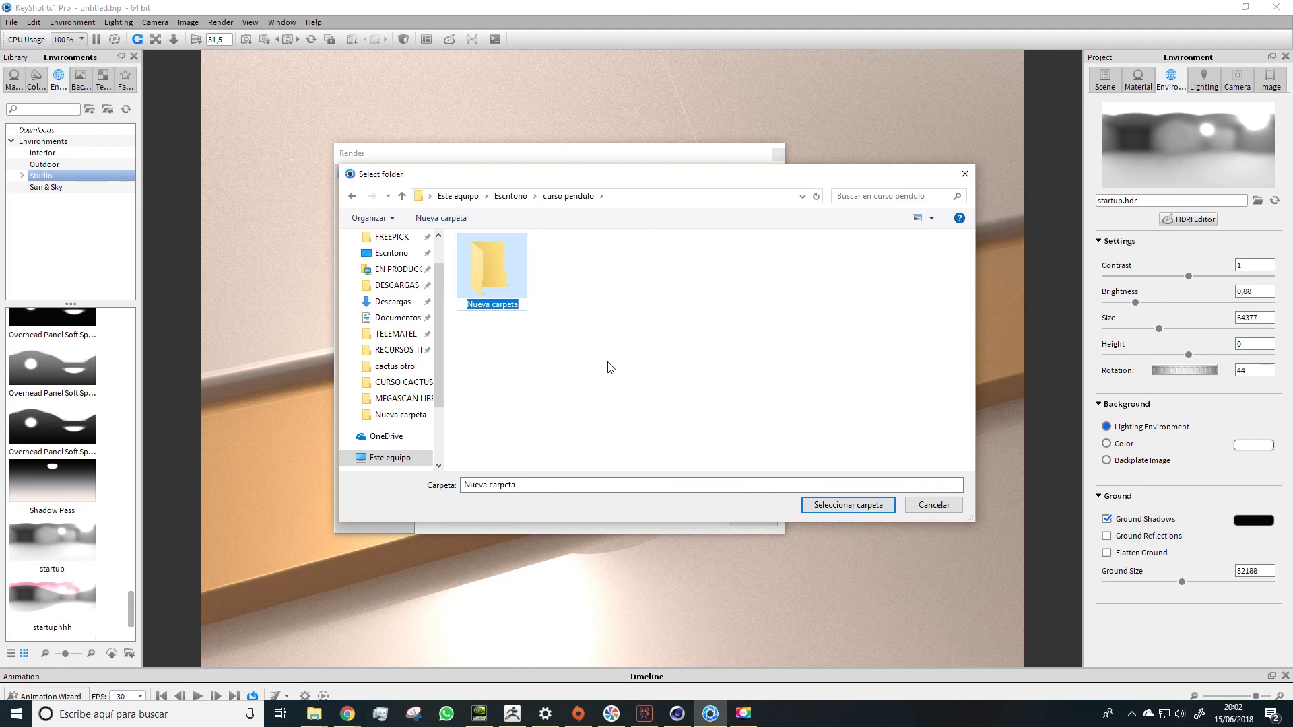
type("re")
key("BackSpace")
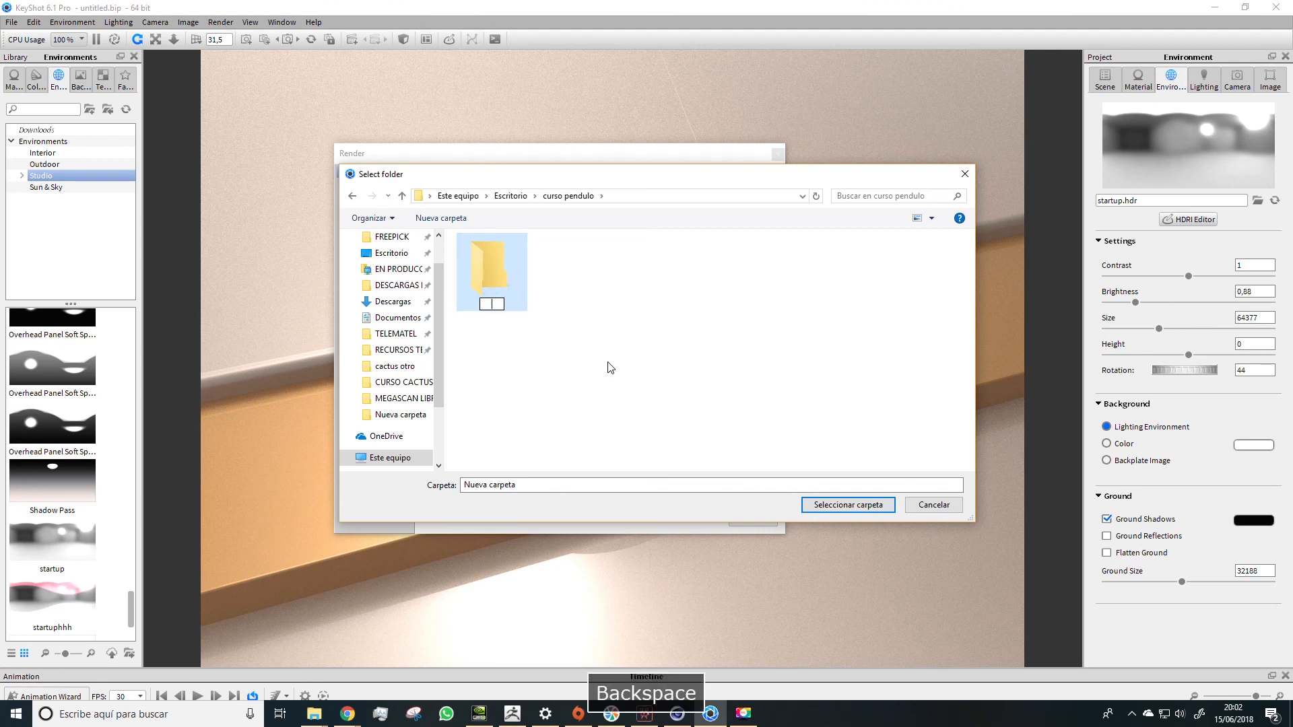
type("video")
left_click(696, 334)
left_click(847, 511)
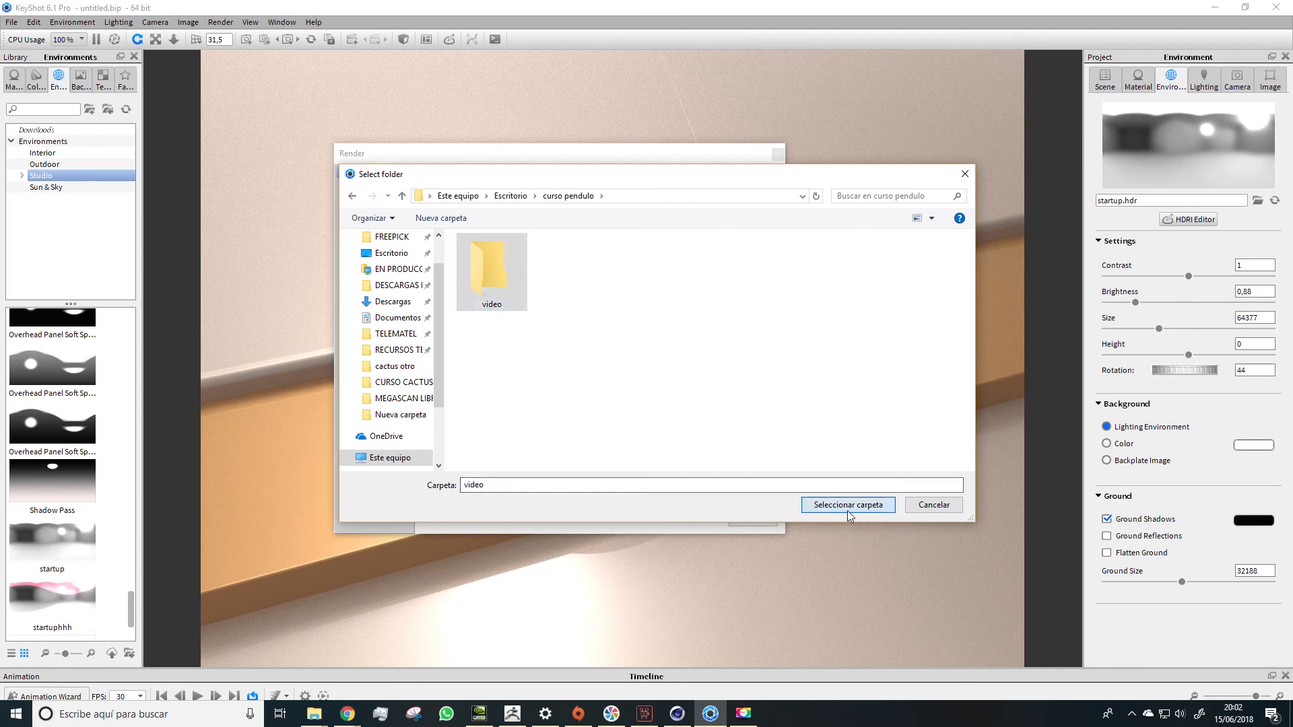
- Pause the realtime render while keeping the render settings open
left_click(222, 24)
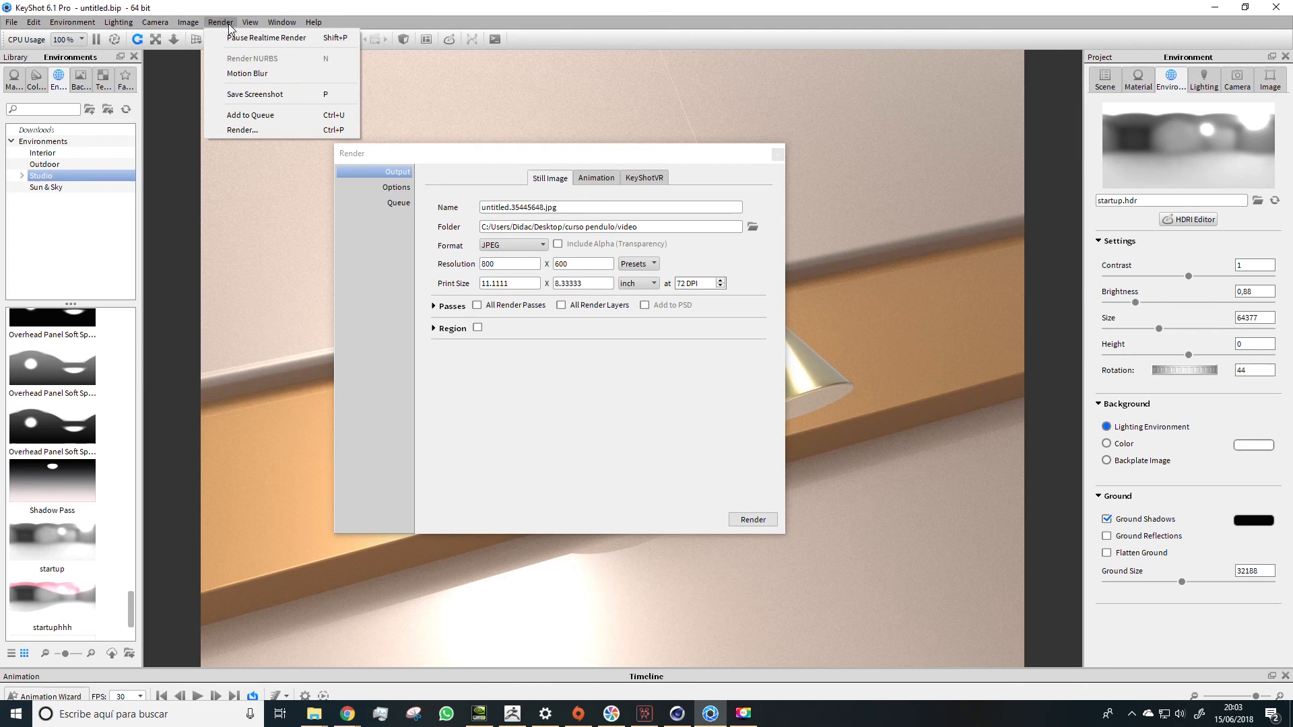
left_click(249, 41)
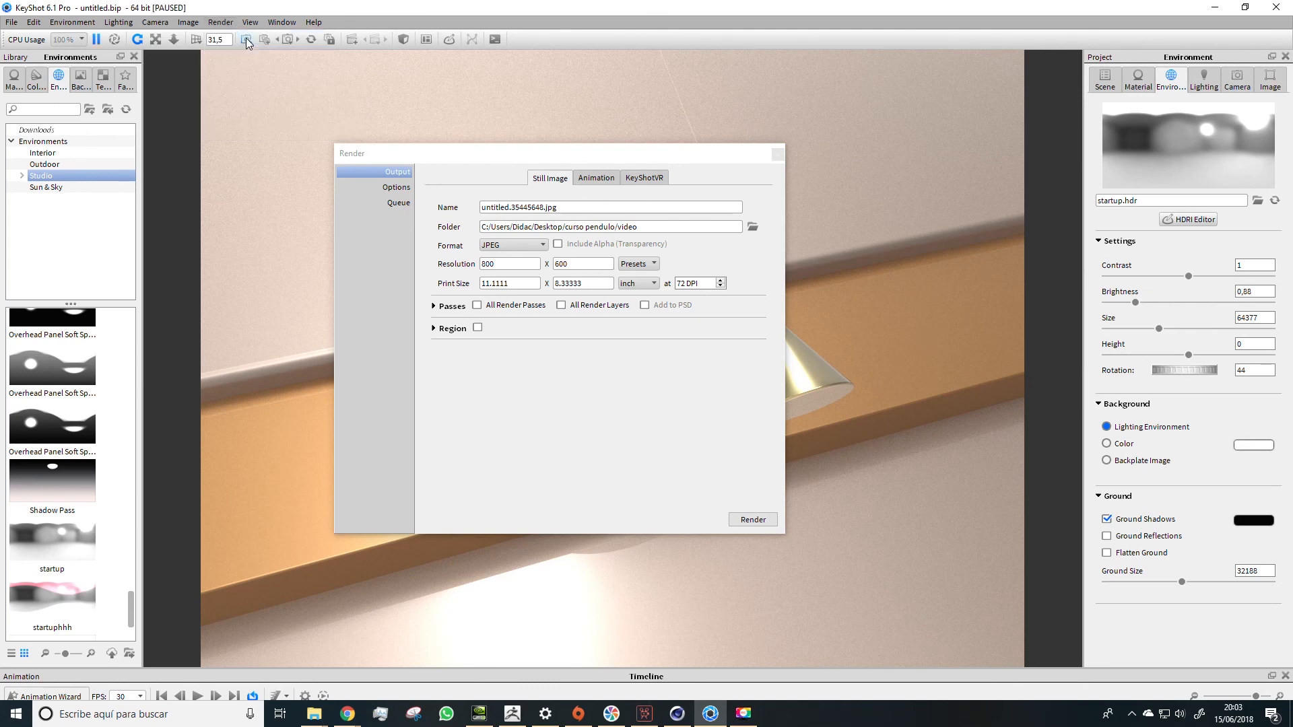
left_click_drag(439, 162, 422, 200)
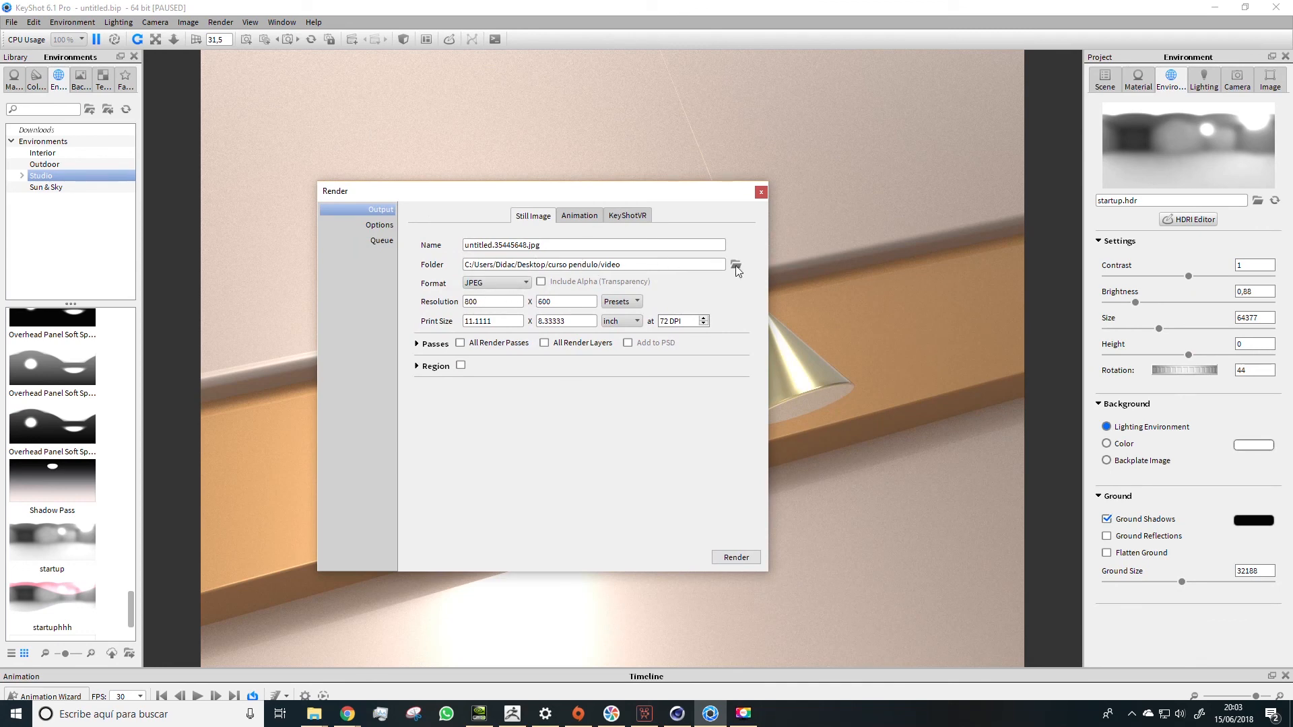
- Render a still image in JPEG format at 800 x 600 and close the finished render
left_click(499, 283)
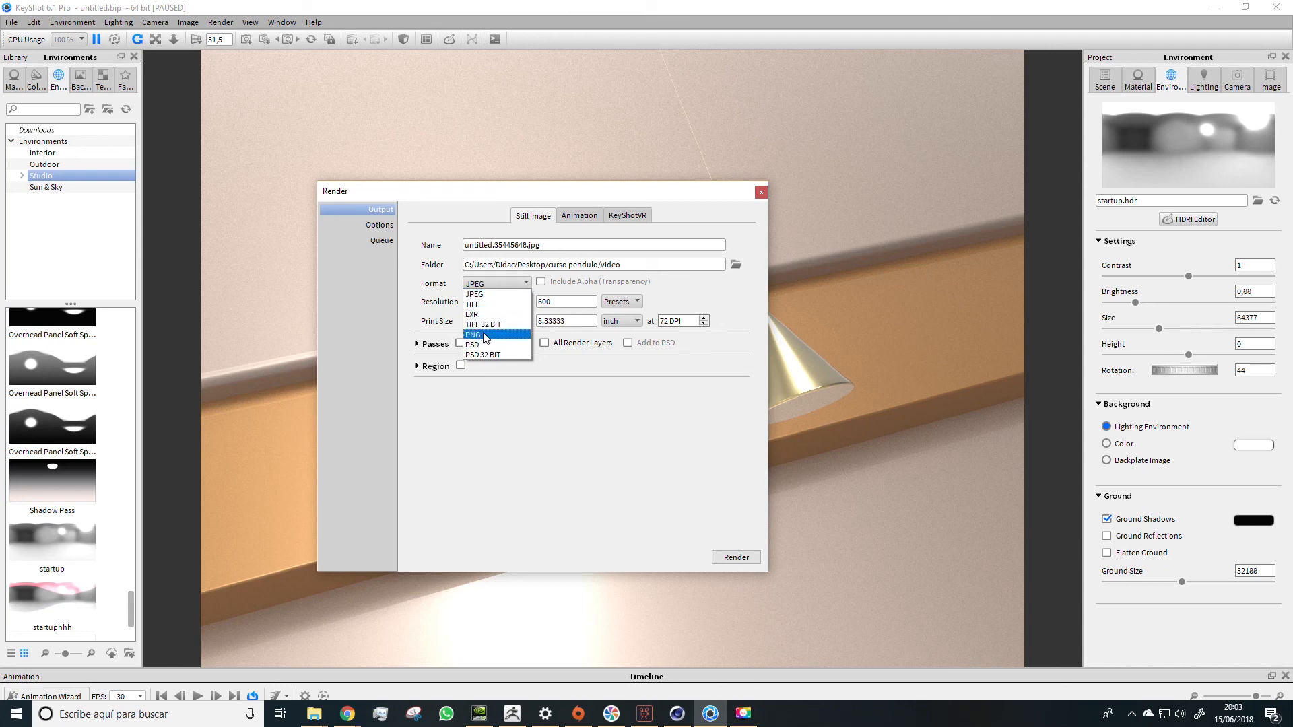
left_click(479, 295)
double_click(543, 303)
left_click(554, 368)
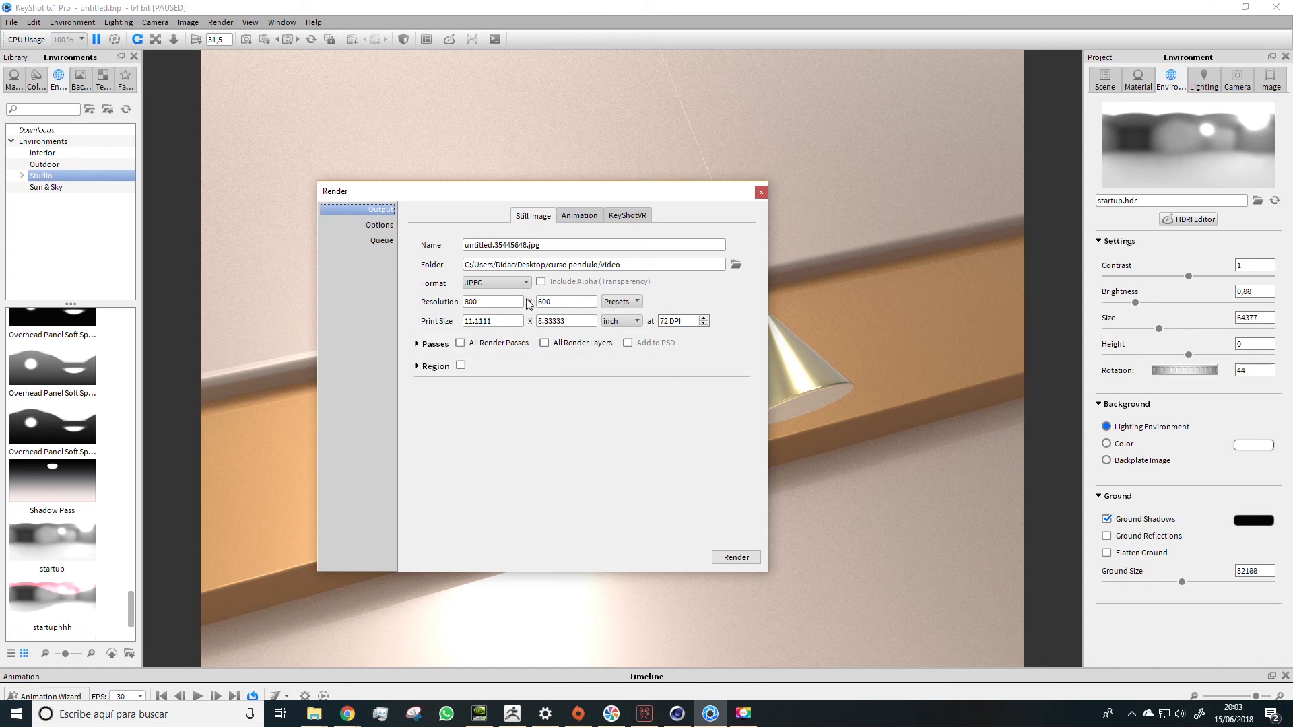
left_click(735, 558)
left_click_drag(304, 8, 554, 1)
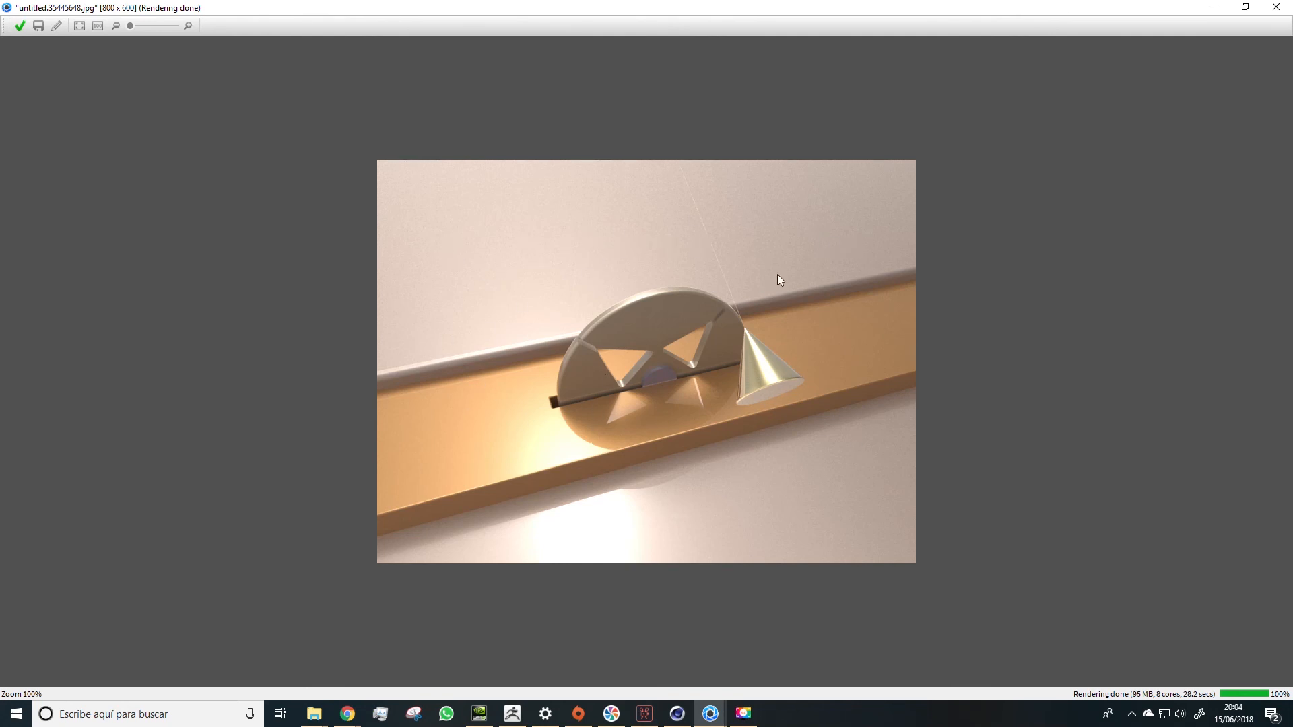
left_click(1277, 8)
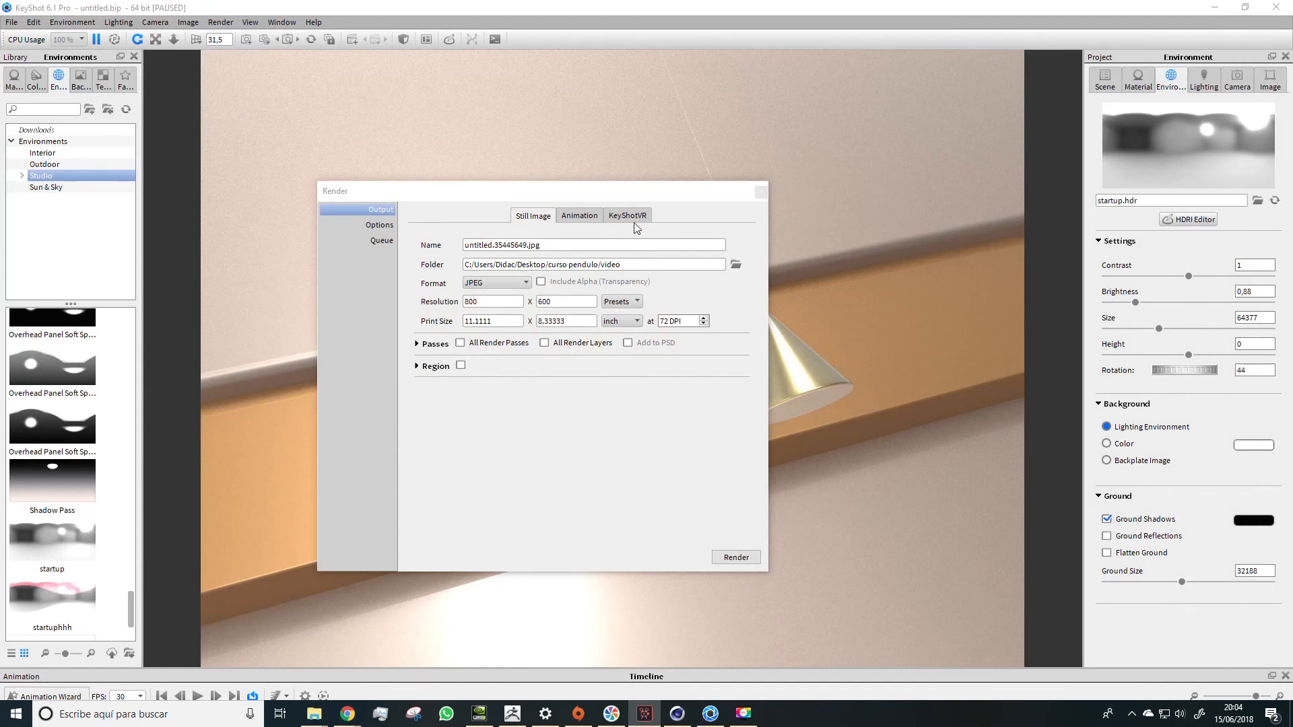
- Set the animation render's time range to Frame range with AVI (MPEG4) video output, and close the render settings
left_click(577, 217)
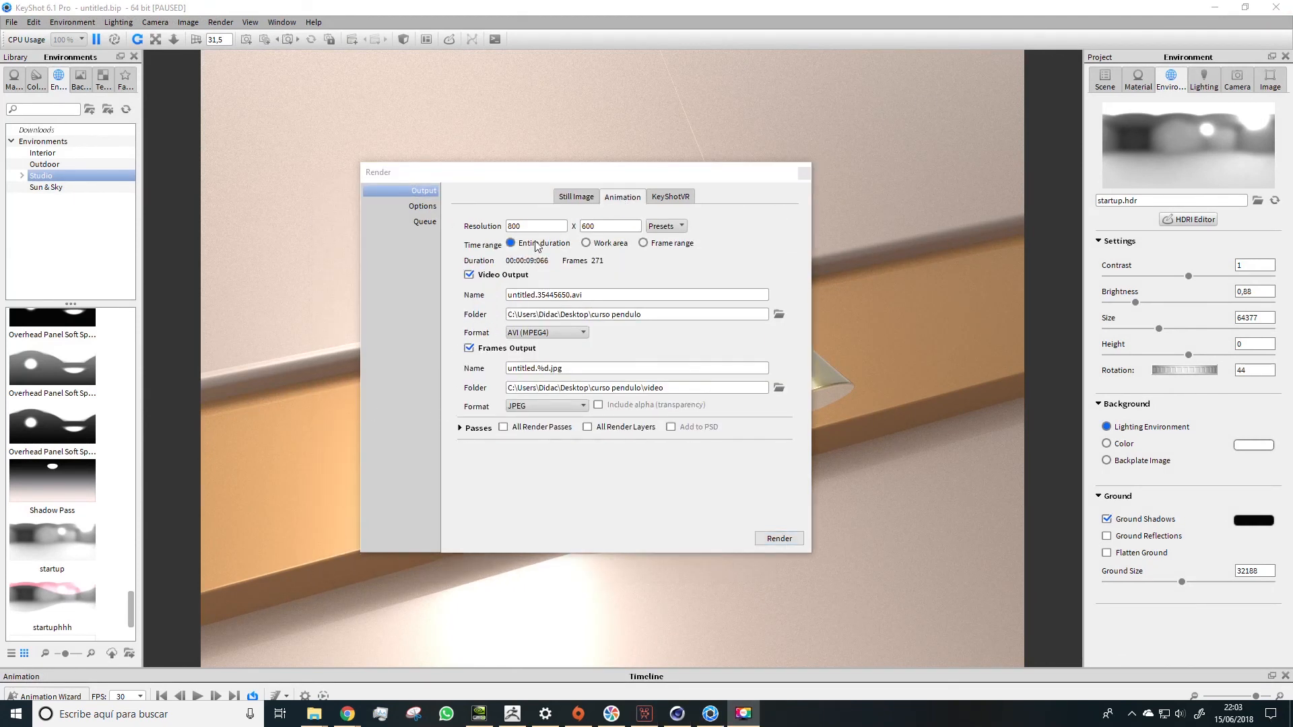
double_click(519, 226)
double_click(591, 226)
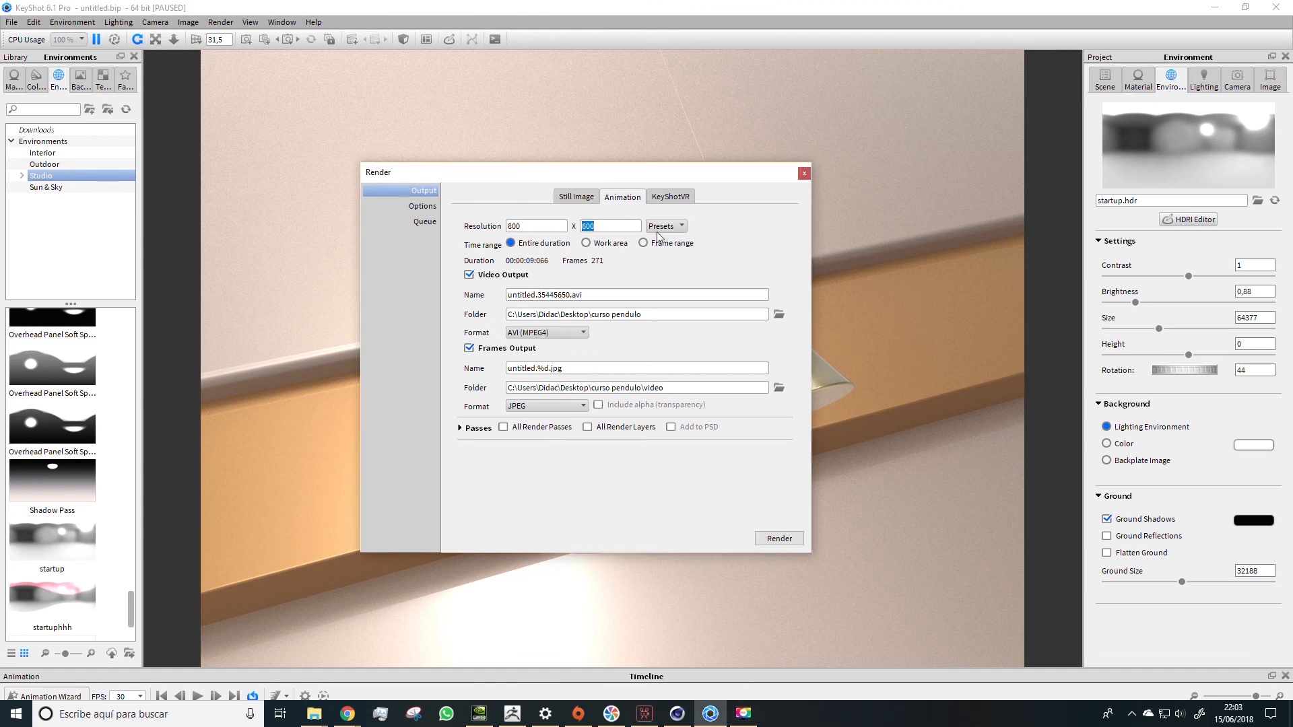
left_click(678, 226)
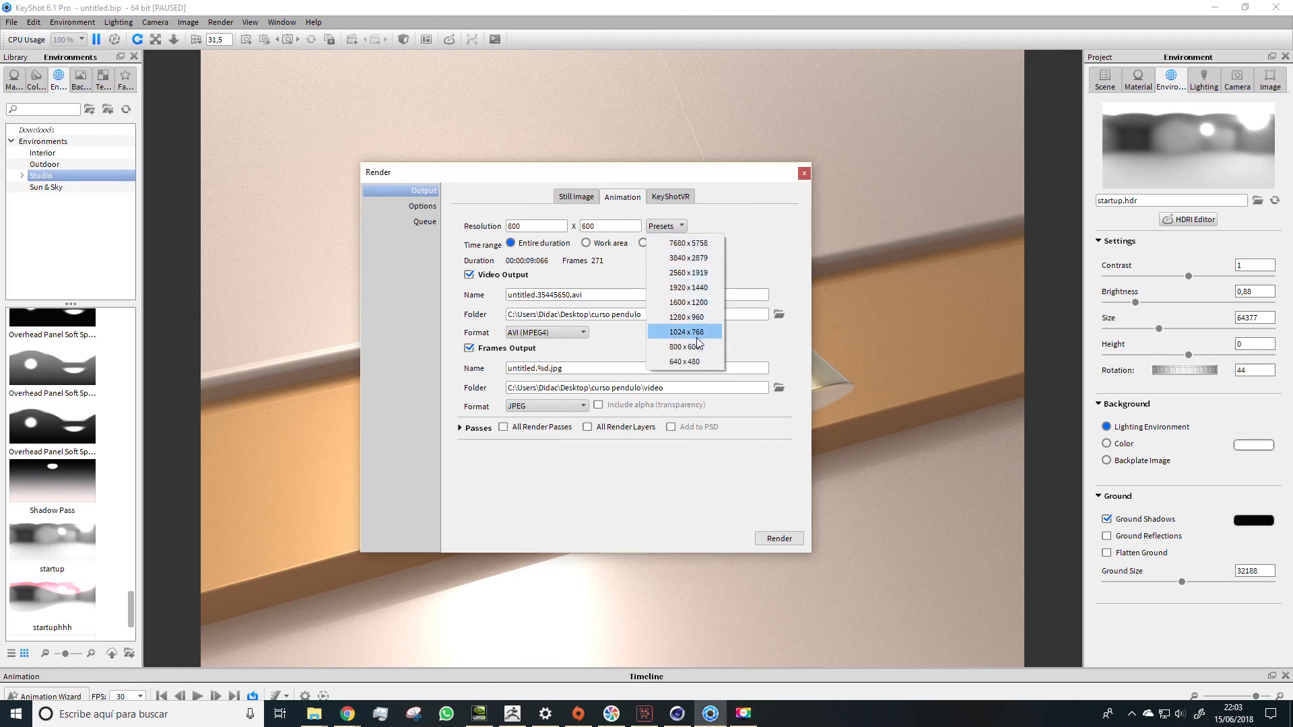
left_click(734, 231)
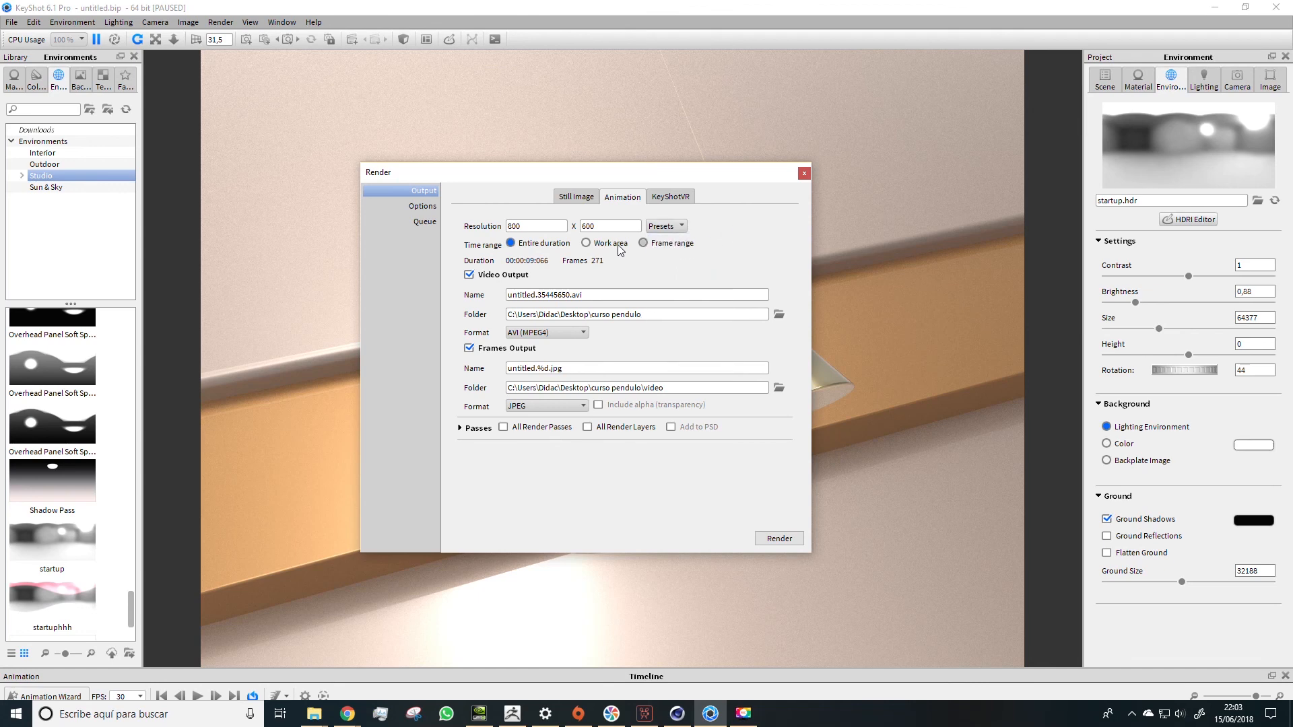
left_click(643, 244)
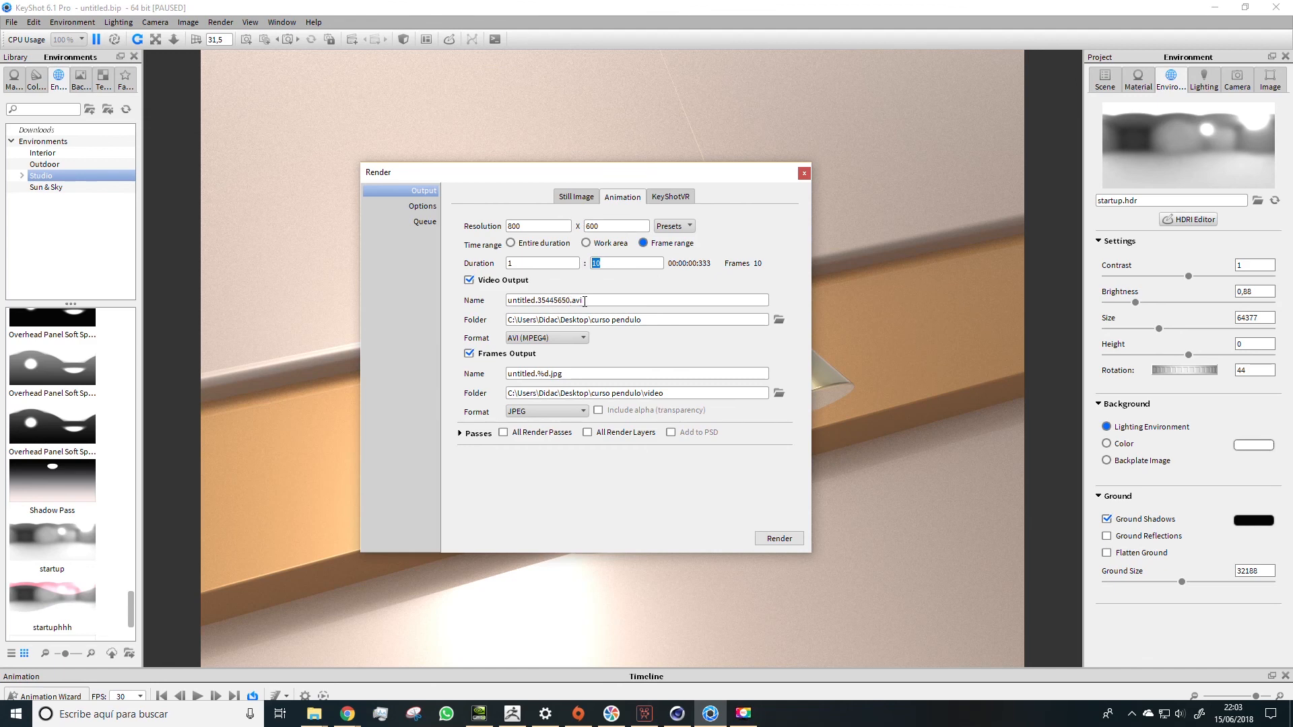
left_click_drag(584, 301, 513, 300)
left_click(543, 339)
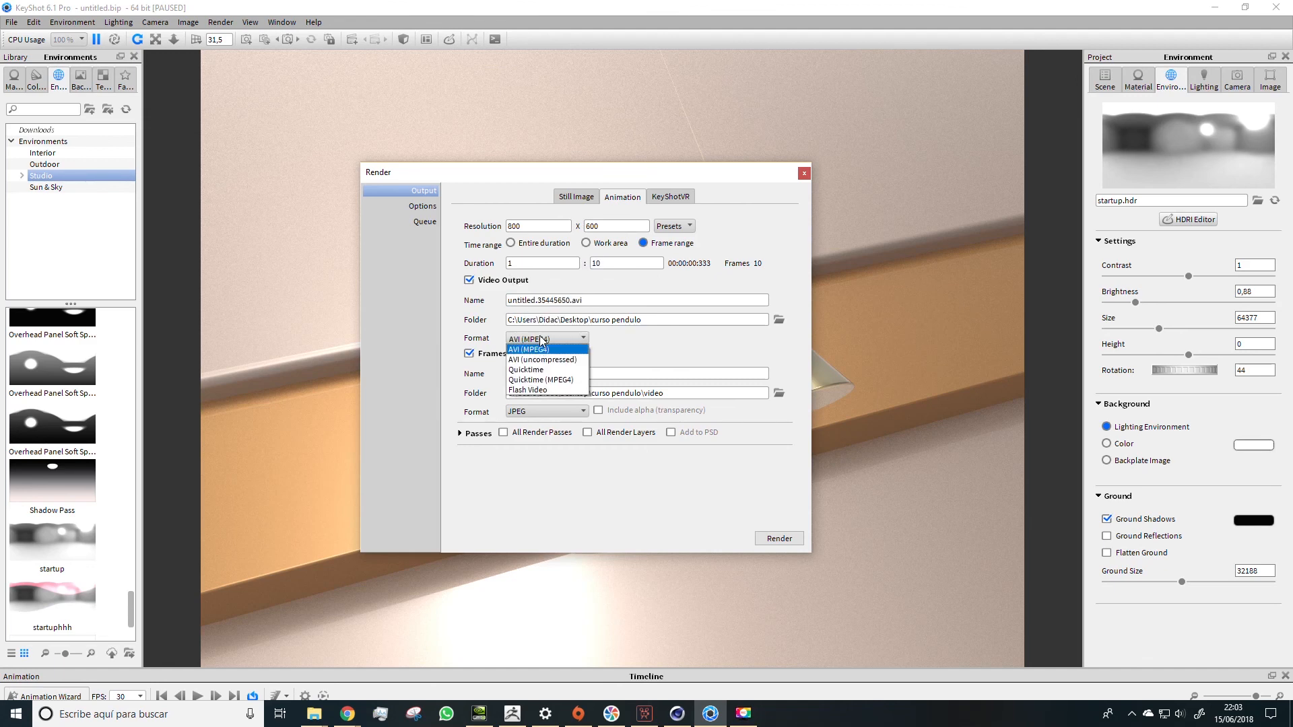
left_click(539, 350)
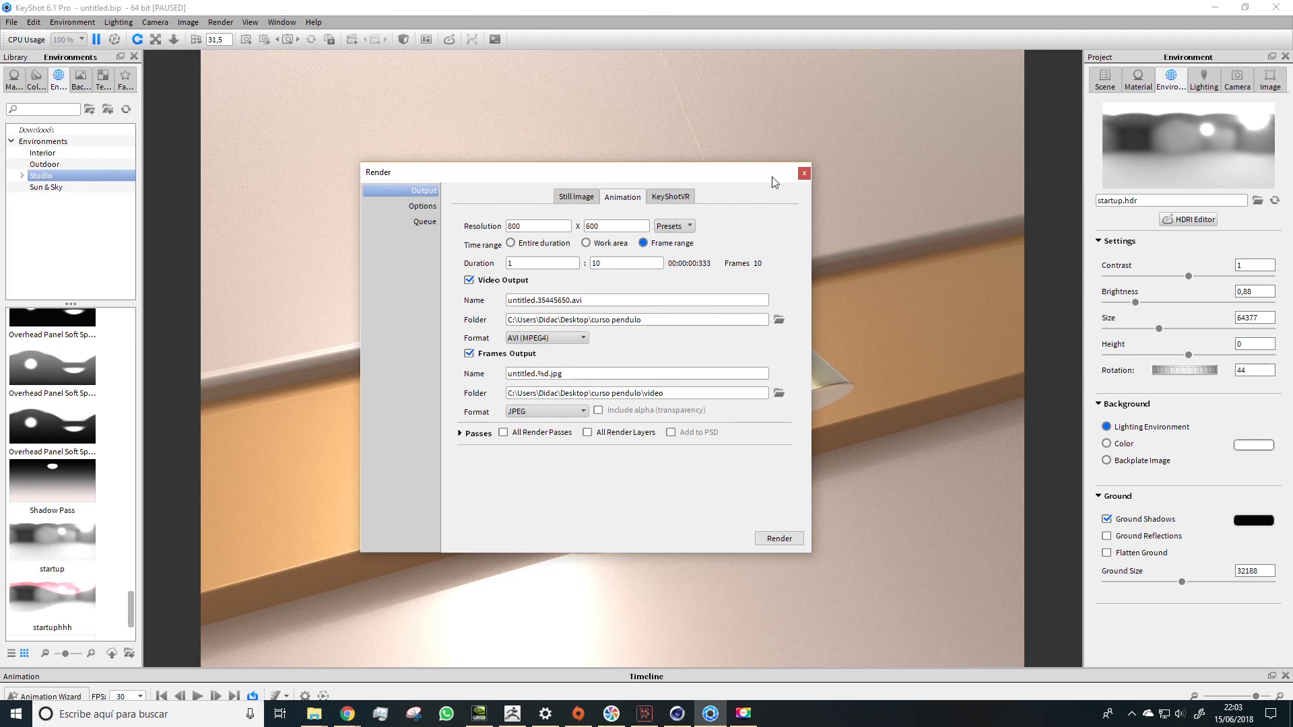
left_click(804, 174)
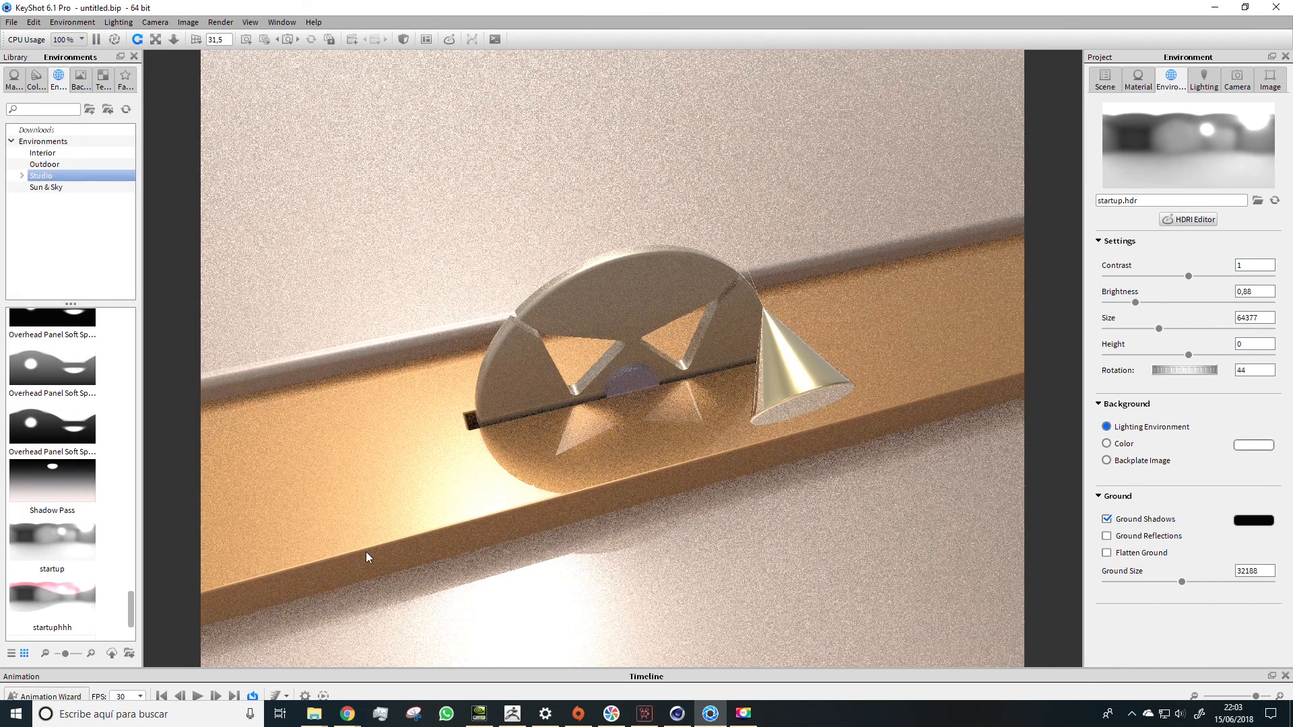
- Switch to Cinema 4D and scrub the pendulum animation to frame 90, checking the positions of the disc and cone
left_click(677, 714)
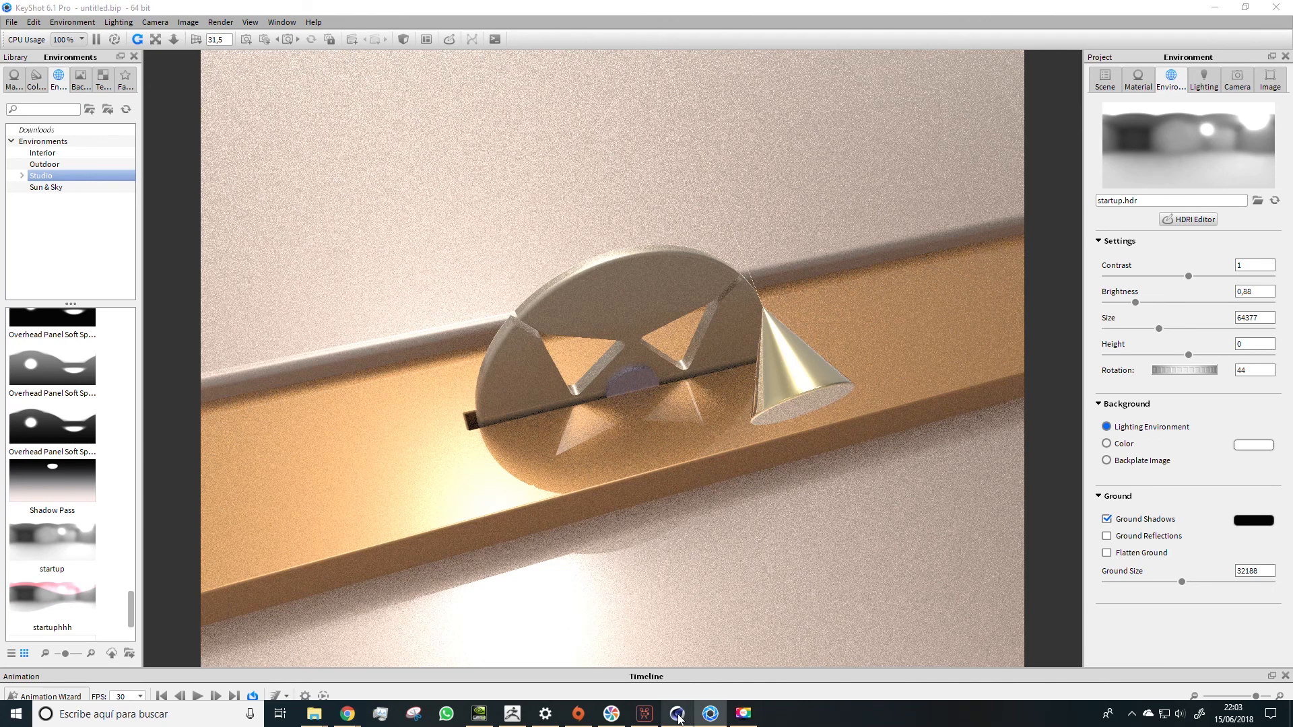
scroll(340, 324, "up", 5)
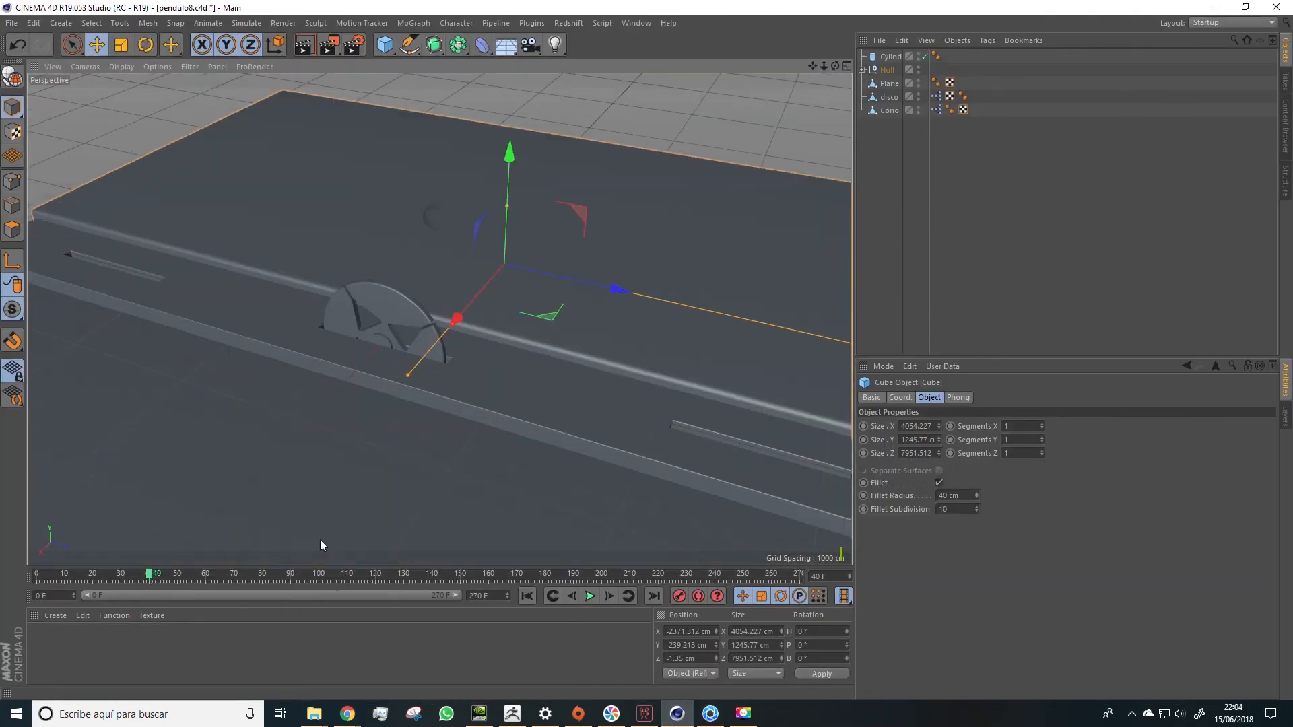
scroll(350, 297, "up", 6)
left_click_drag(149, 575, 303, 567)
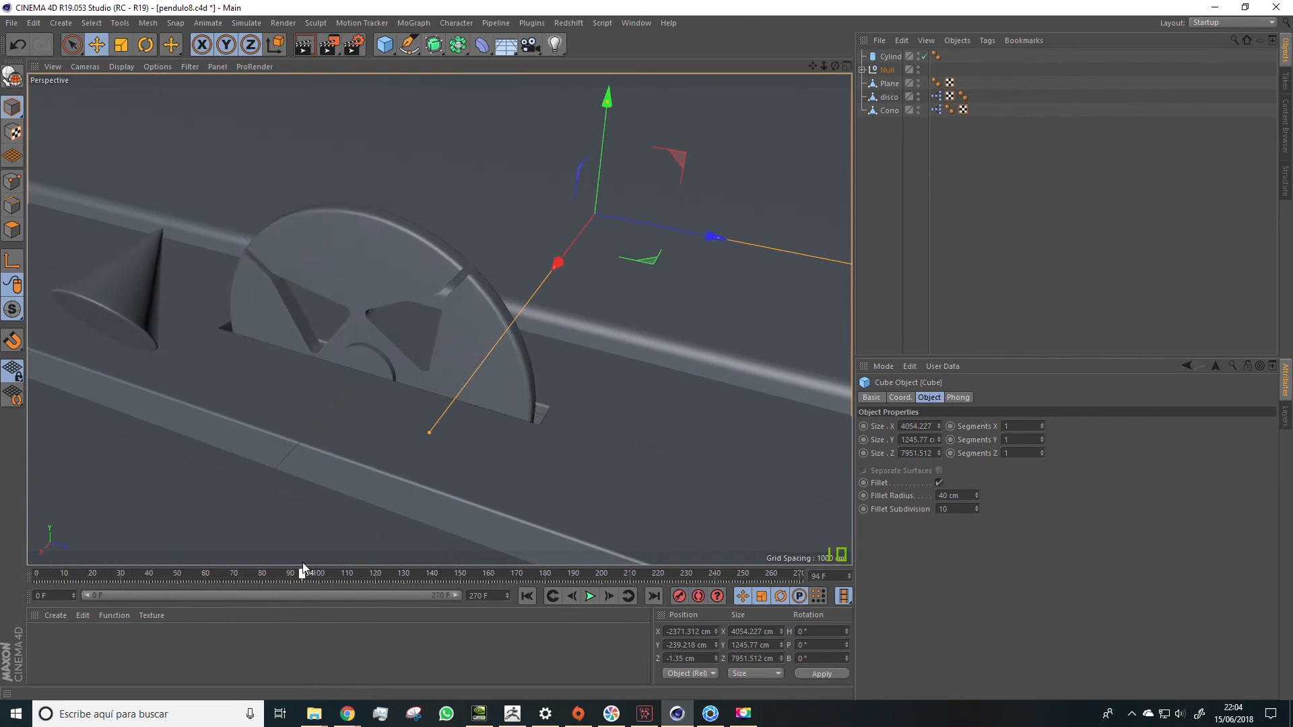
left_click(601, 598)
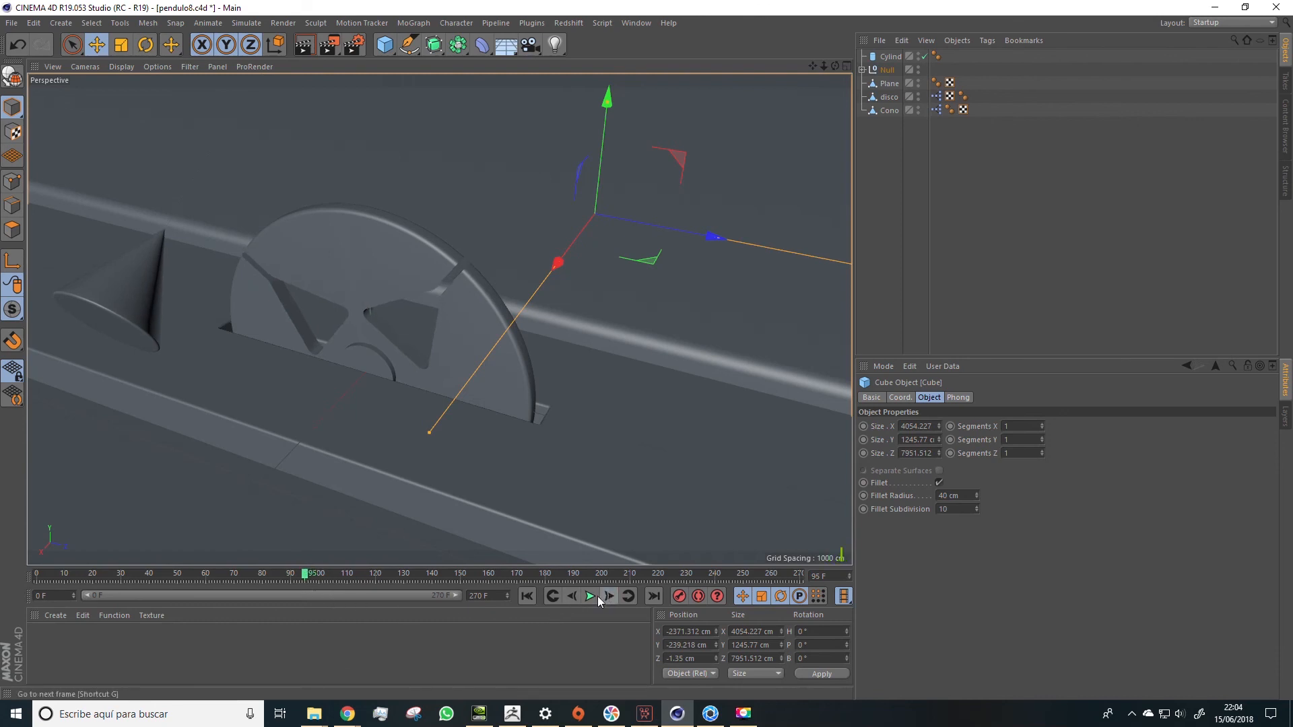
left_click(571, 597)
left_click(571, 597)
left_click(571, 597)
left_click(571, 597)
mouse_move(293, 584)
left_mouse_down()
mouse_move(274, 575)
mouse_move(293, 576)
left_mouse_up()
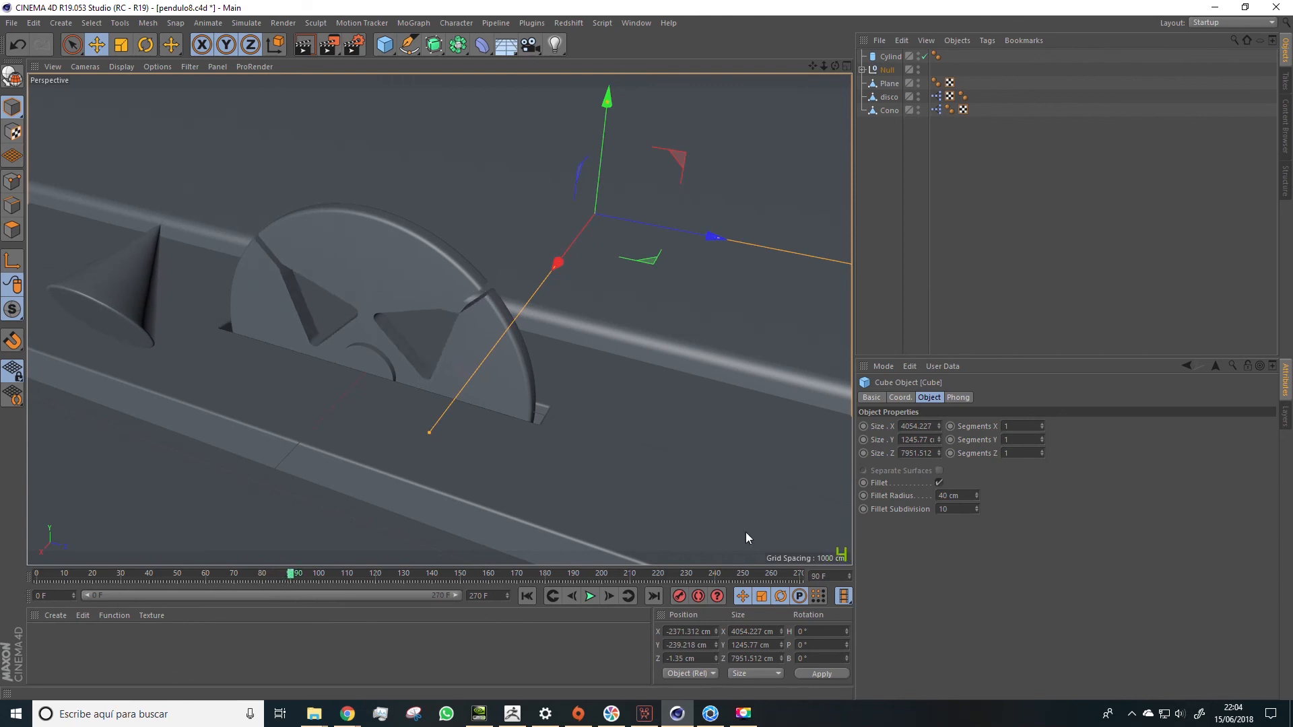
left_click(1215, 8)
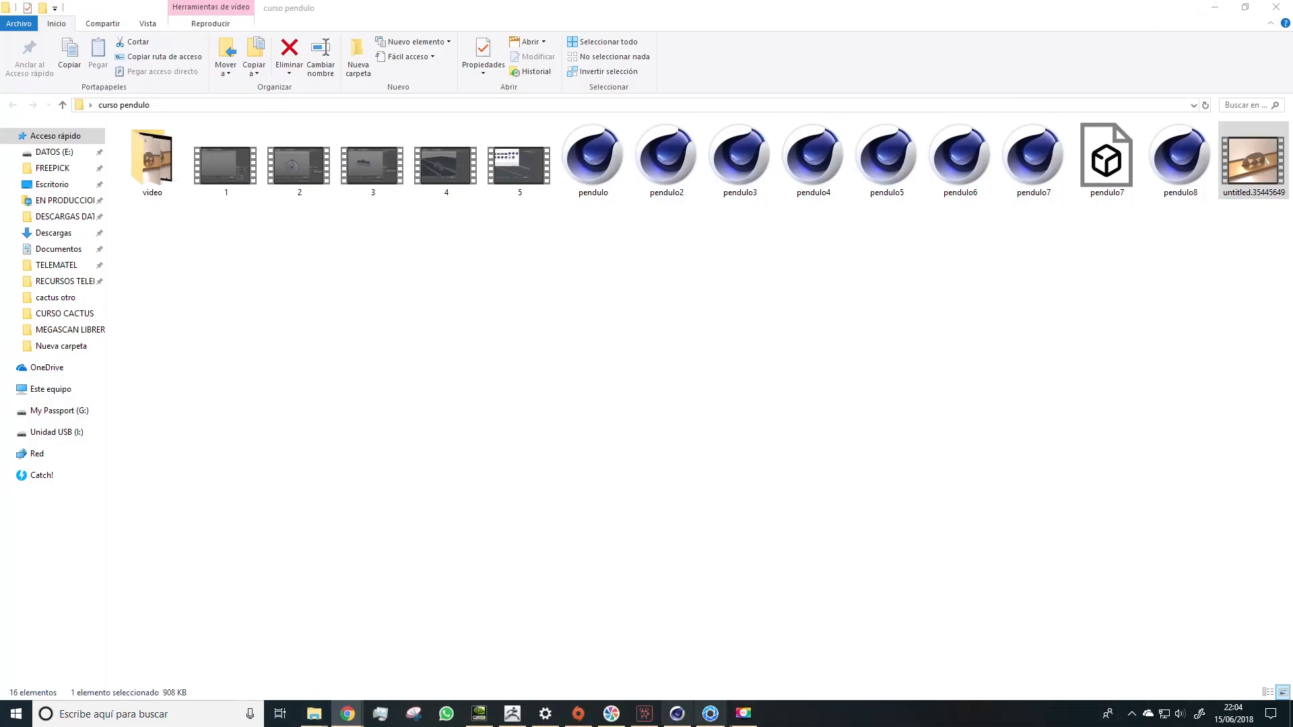
- Switch back to KeyShot and set the animation render's frame range to 1 to 90
left_click(711, 713)
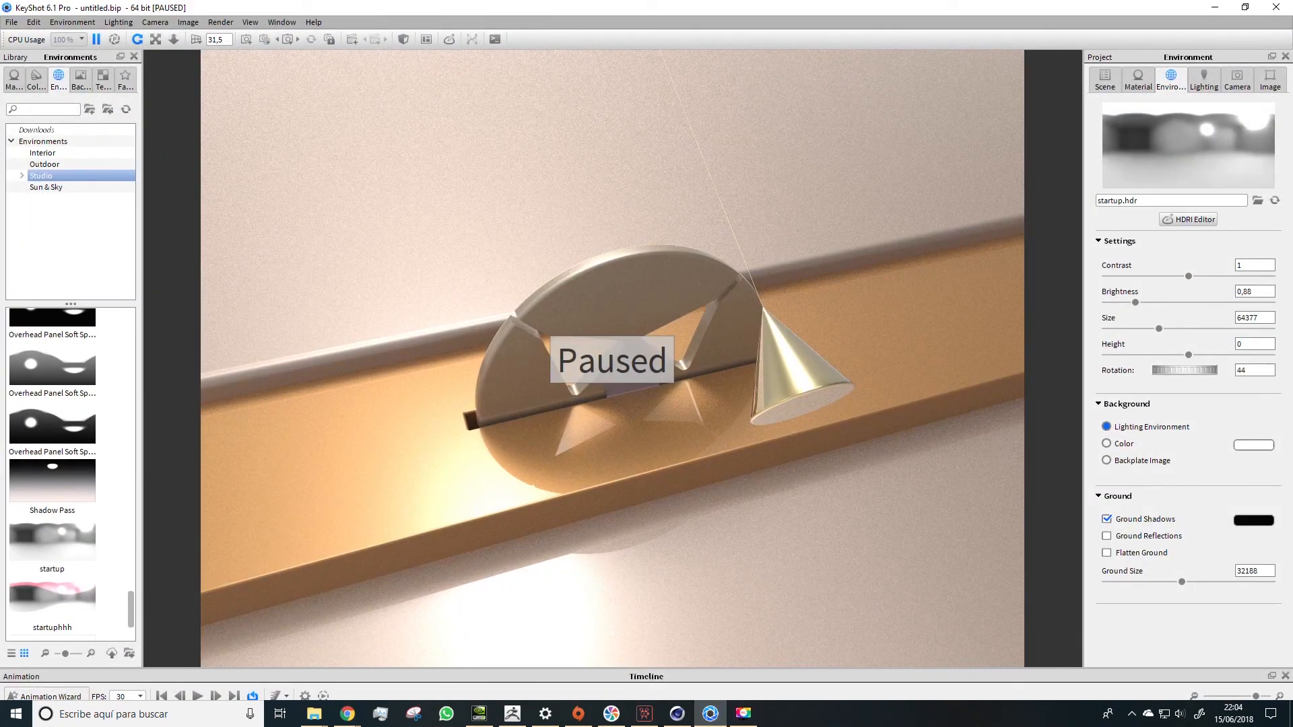
left_click_drag(0, 141, 449, 221)
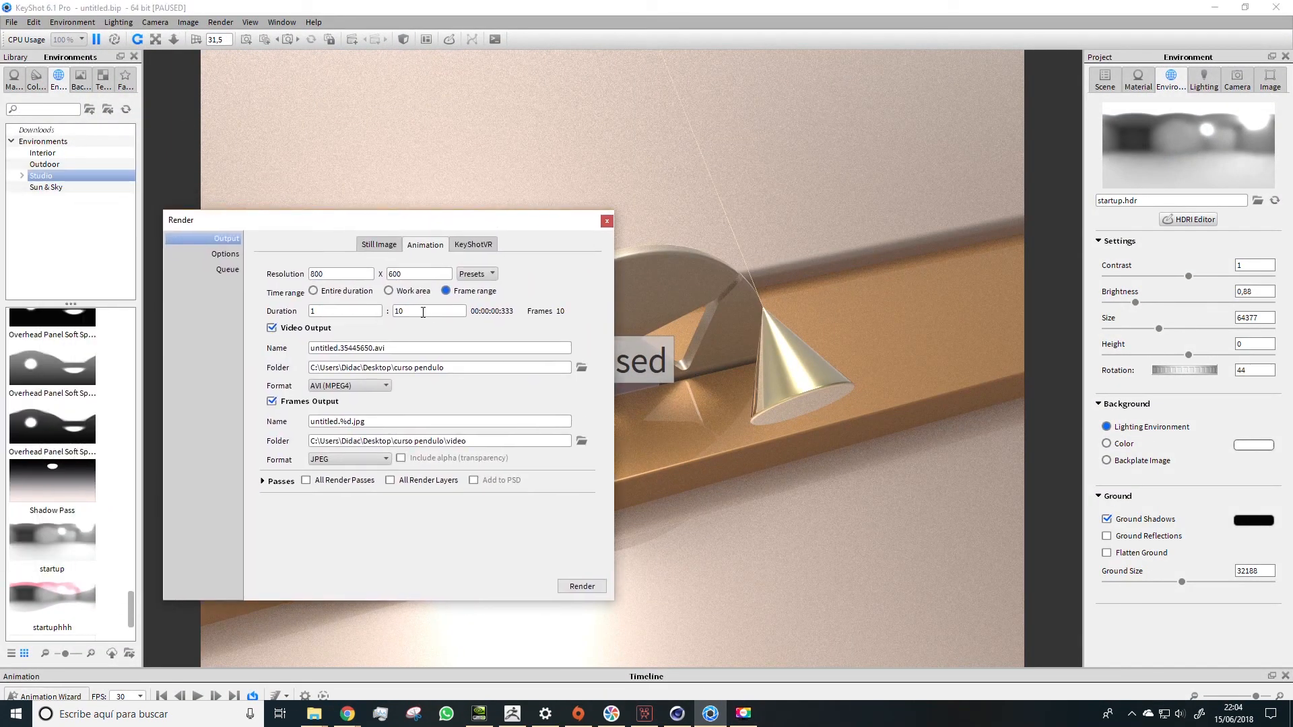
type("90")
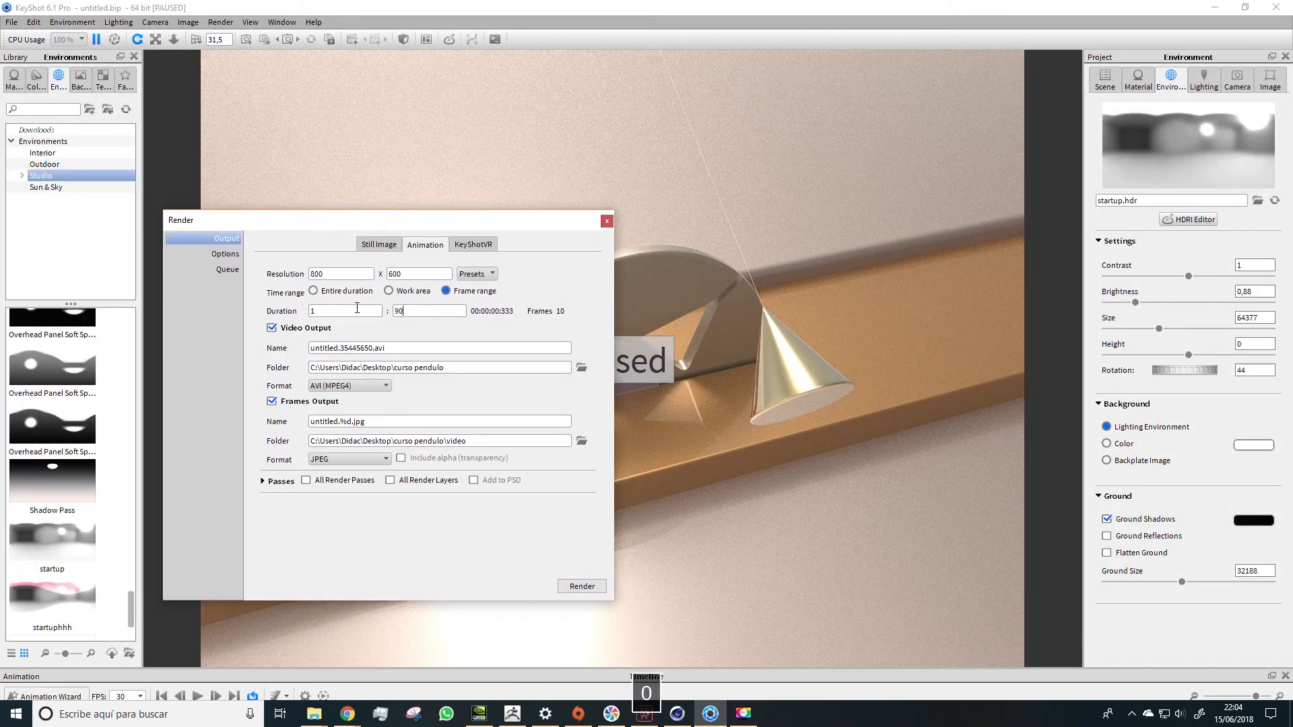
left_click(395, 325)
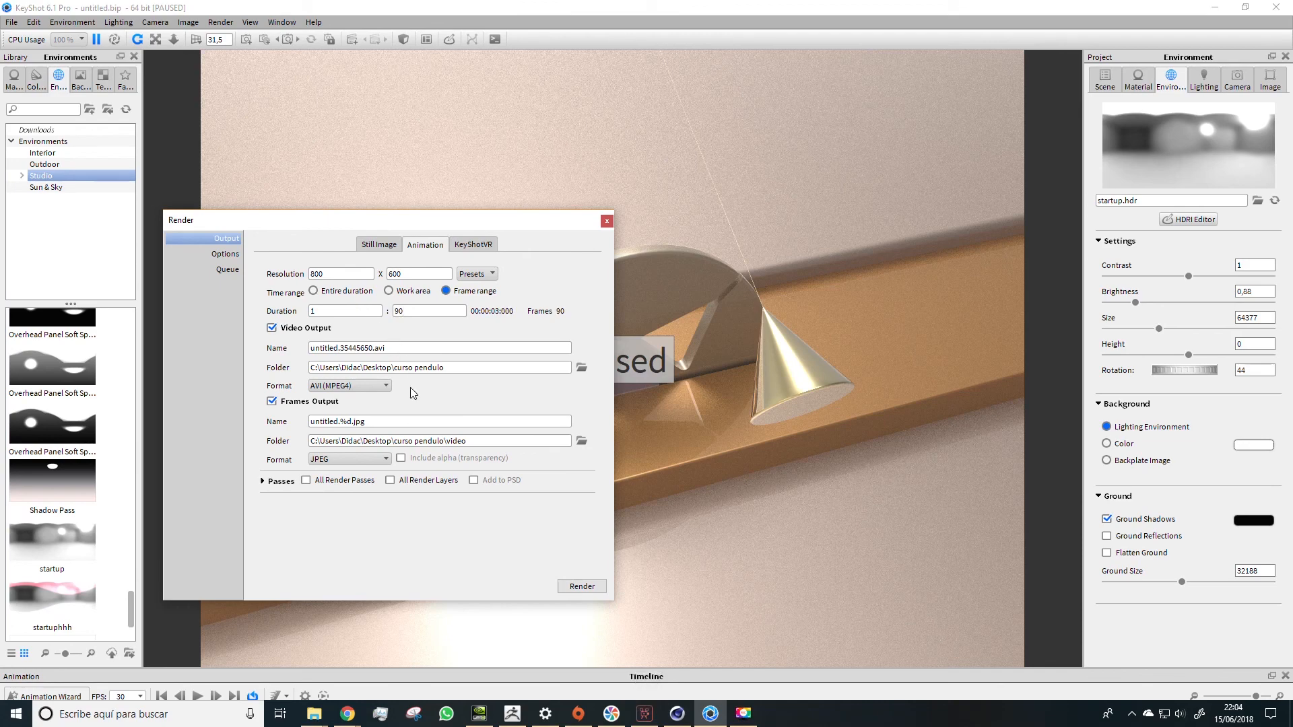